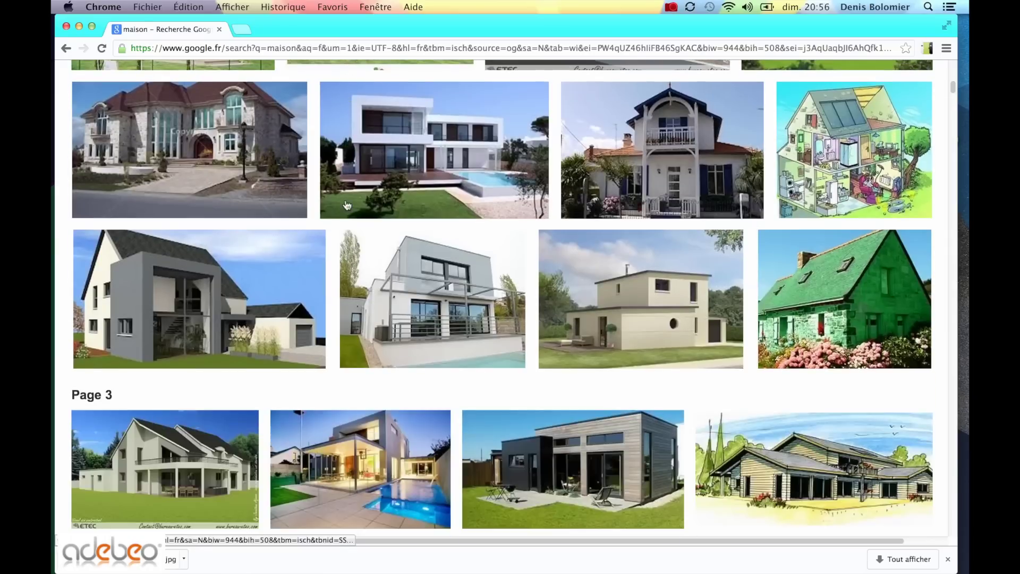
# - Find the grey-roofed stone house in page 3 of the image results and open its enlarged preview
pyautogui.scroll(-1, 347, 205)
pyautogui.scroll(-4, 347, 205)
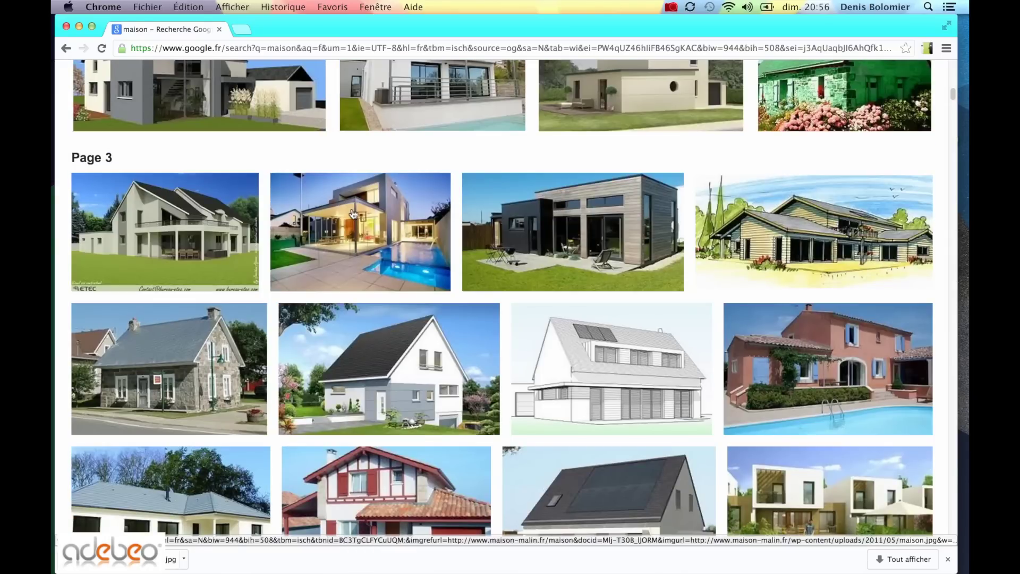
pyautogui.scroll(-1, 668, 291)
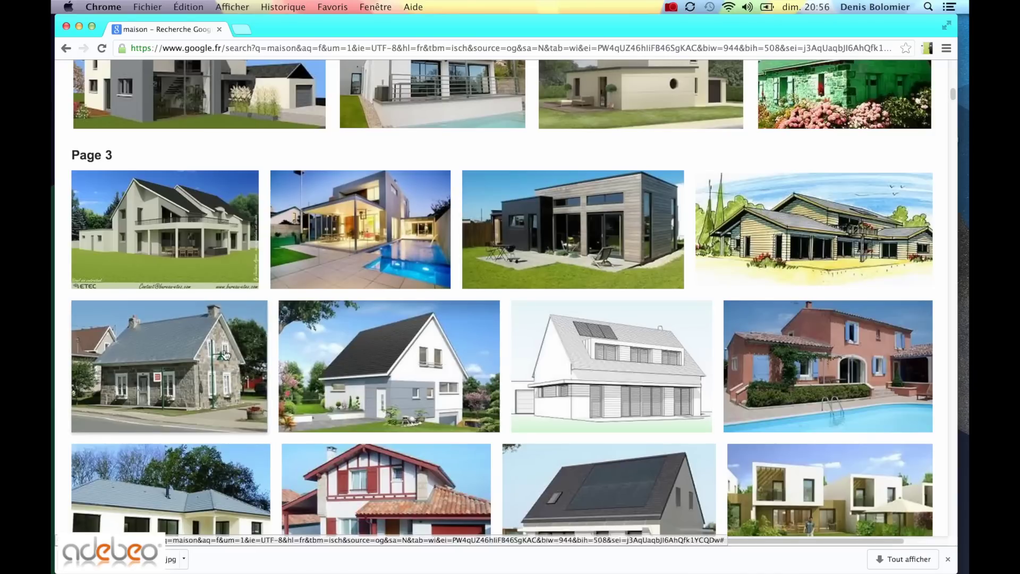
pyautogui.moveTo(225, 355)
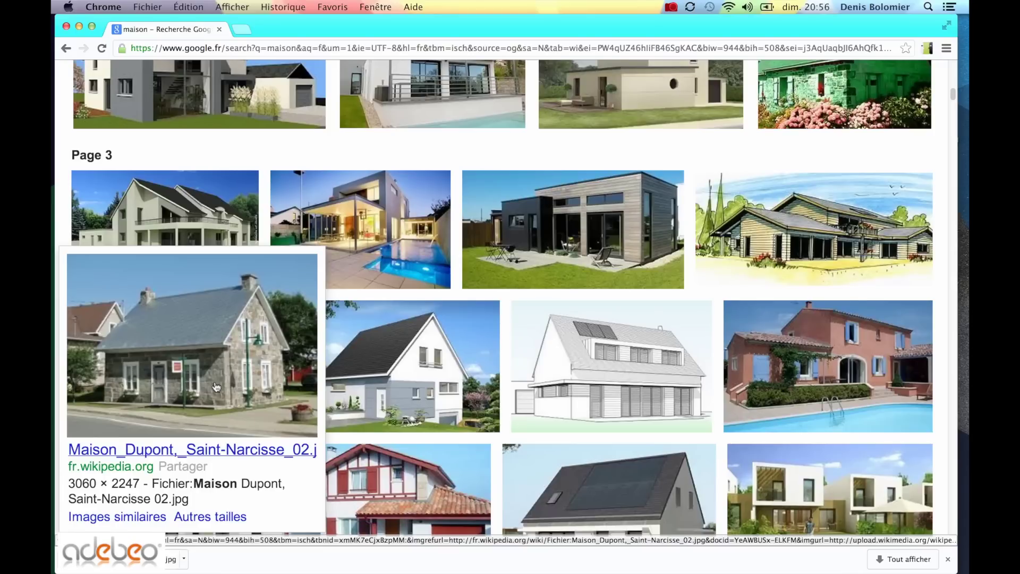
pyautogui.click(240, 396)
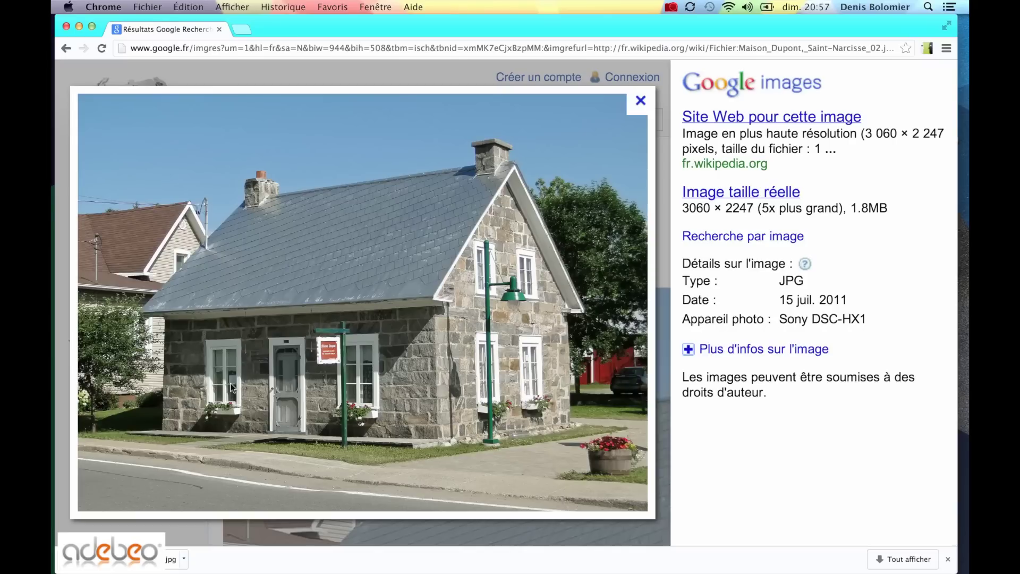
# - Save the stone house photo to Bureau as Maison_Dupont,_Saint-Narcisse_02 and close the enlarged preview
pyautogui.rightClick(414, 352)
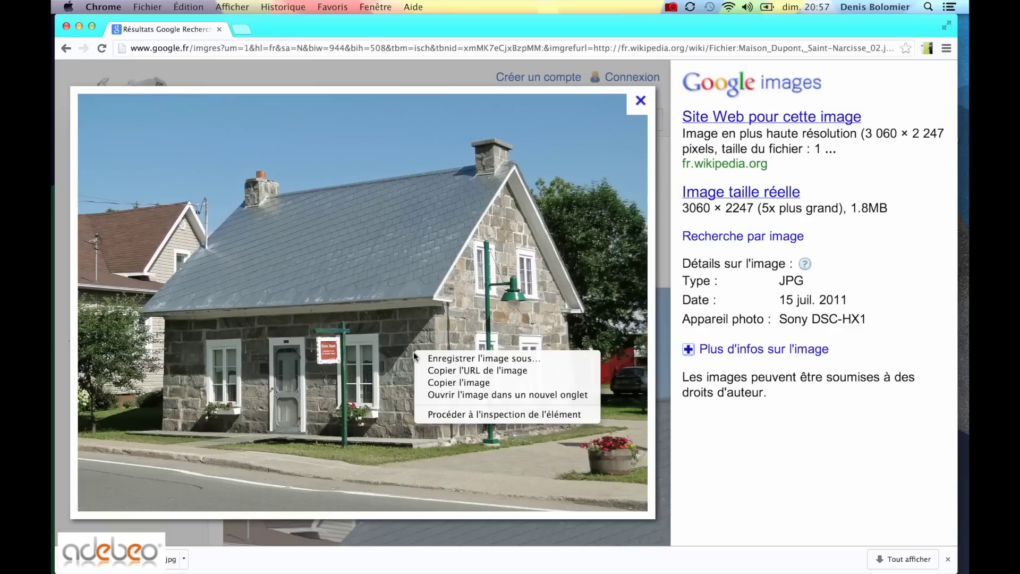
pyautogui.click(428, 358)
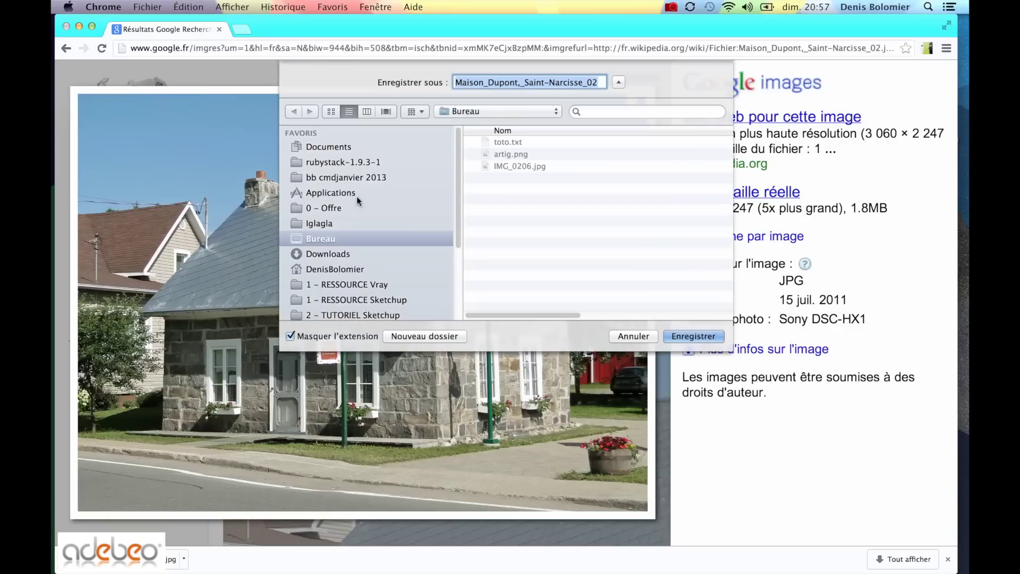
pyautogui.press('Return')
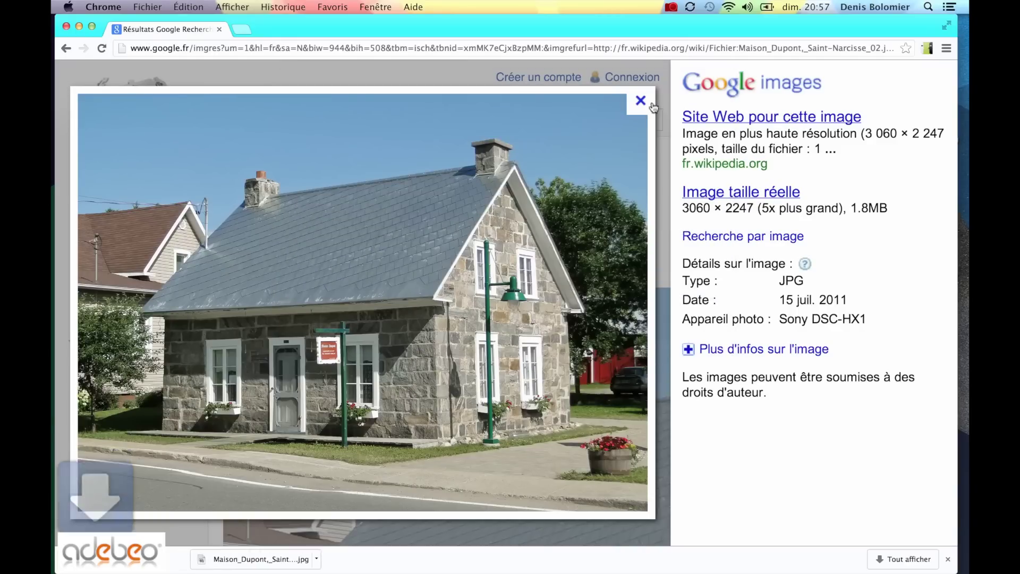
pyautogui.click(640, 100)
# - Switch to SketchUp and enlarge its window to fill the screen
pyautogui.moveTo(52, 240)
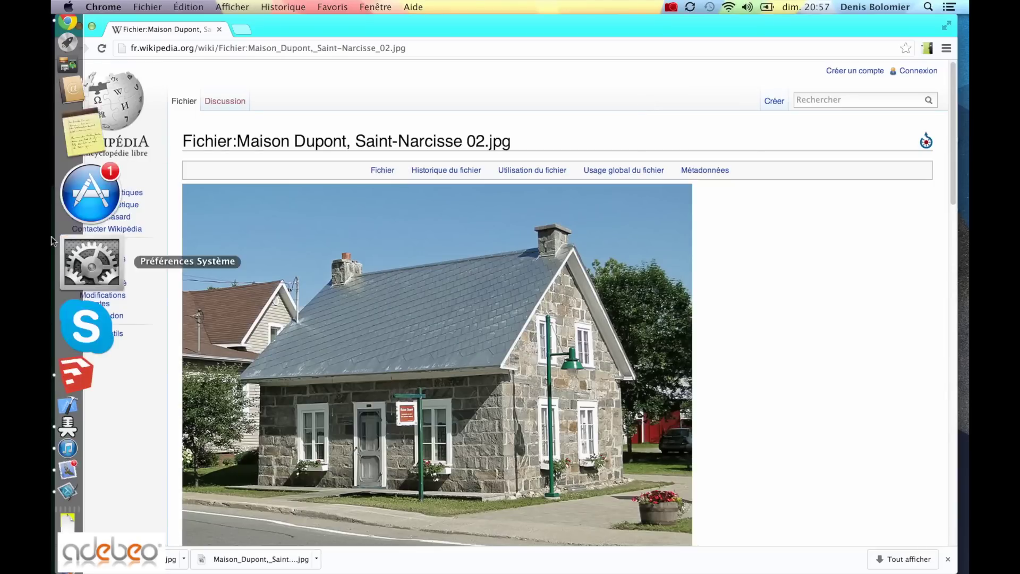
pyautogui.click(80, 279)
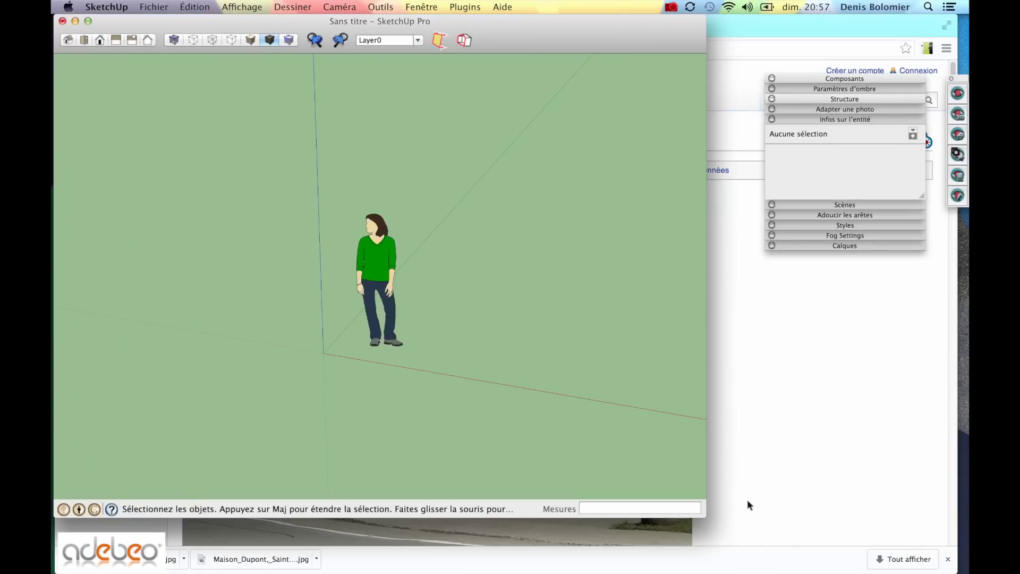
pyautogui.moveTo(704, 517); pyautogui.dragTo(966, 571)
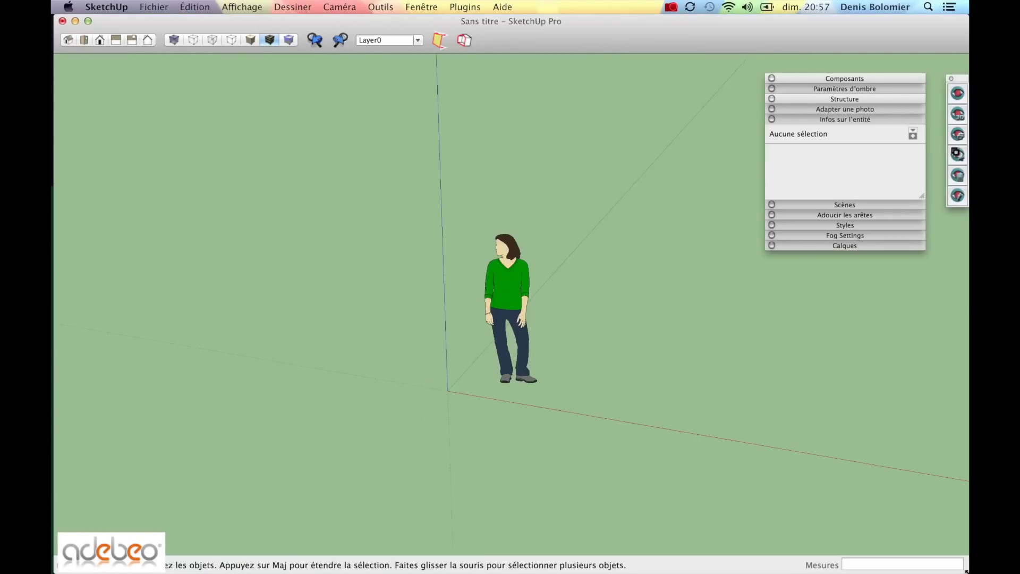
# - Import Maison_Dupont,_Saint-Narcisse_02.jpg from Bureau as a new matched photo, with the format set to all supported image files
pyautogui.click(153, 5)
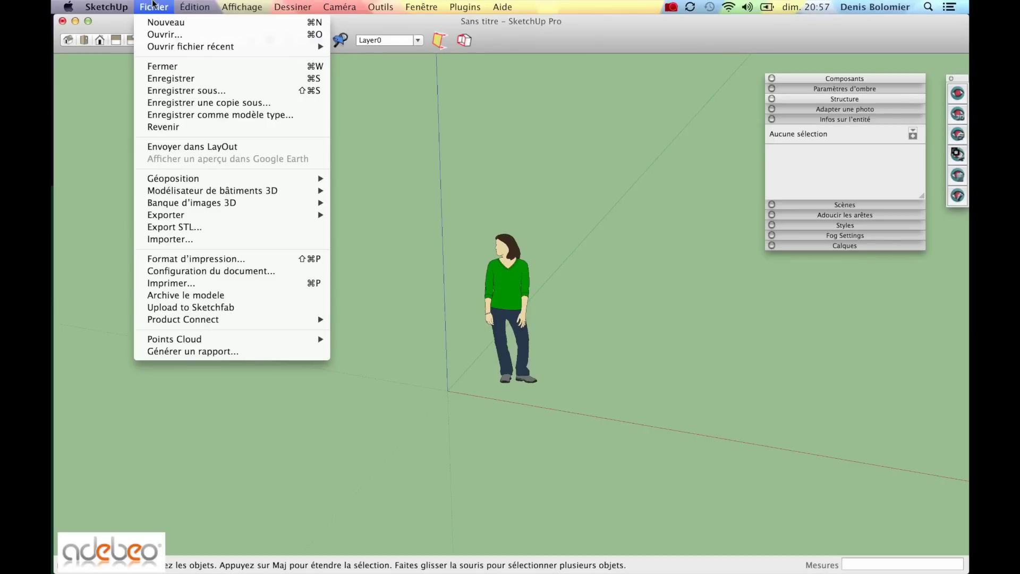
pyautogui.click(170, 239)
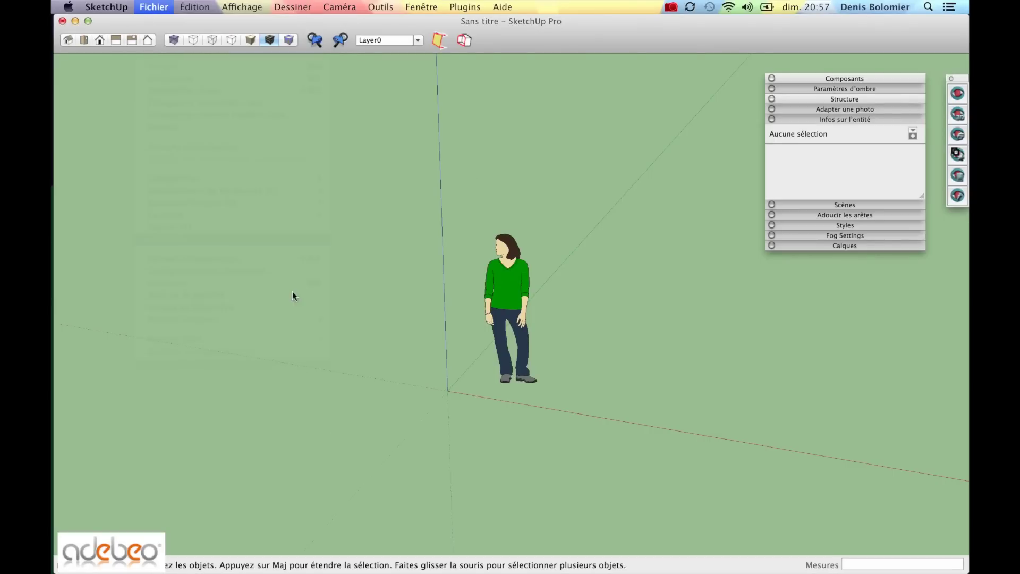
pyautogui.click(457, 469)
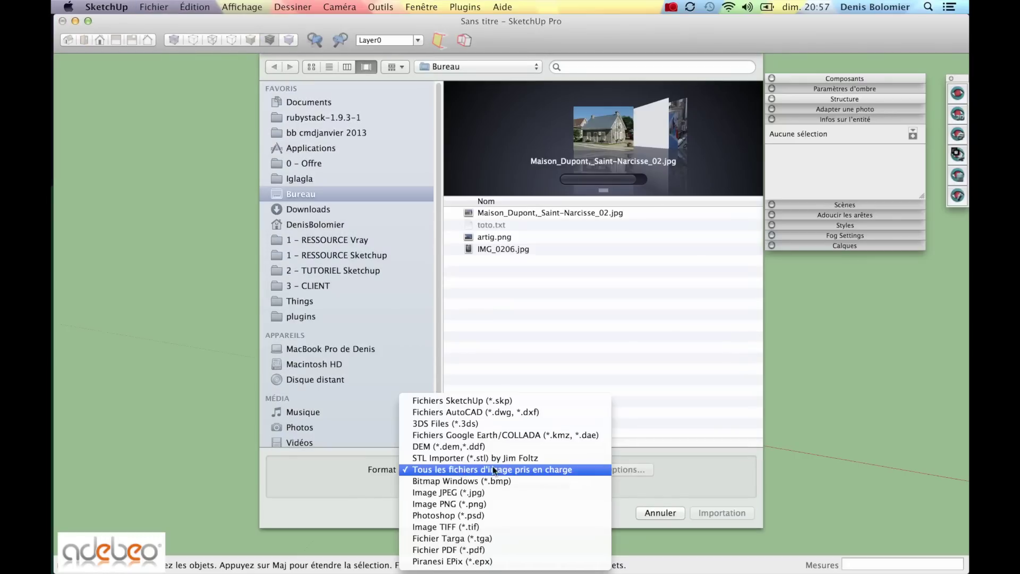
pyautogui.click(479, 470)
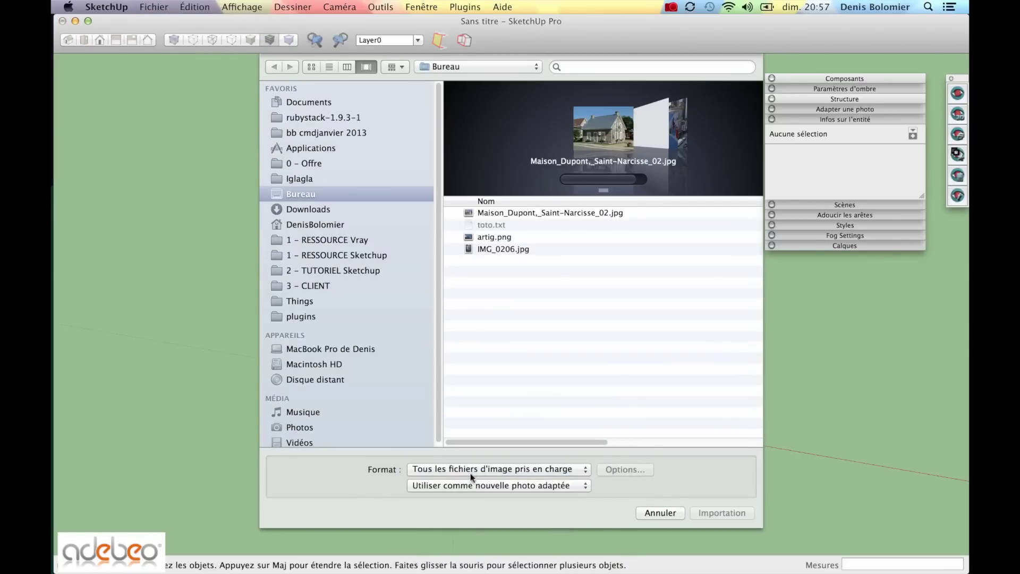
pyautogui.click(458, 486)
pyautogui.click(483, 487)
pyautogui.click(496, 213)
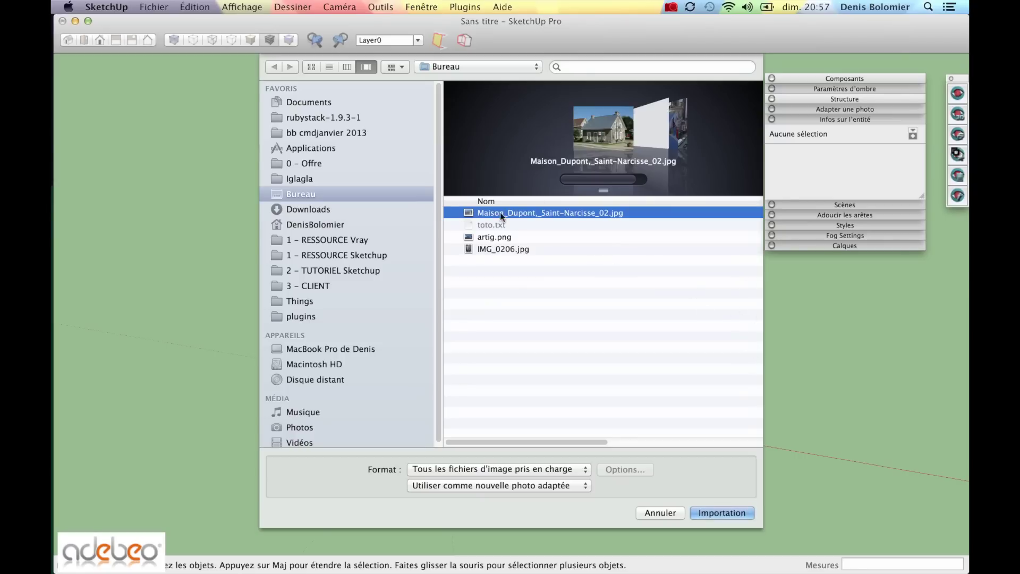
pyautogui.click(719, 512)
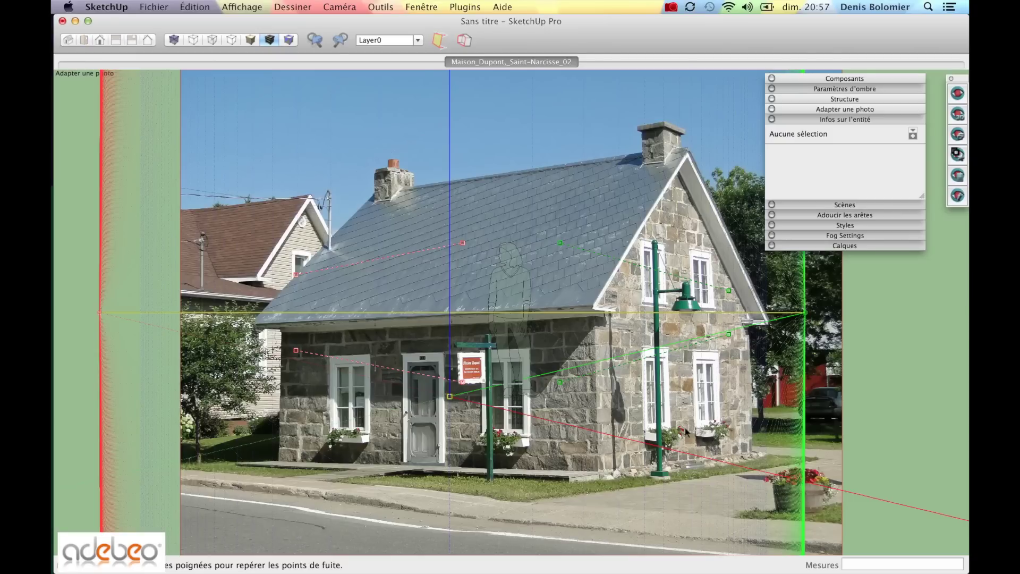
# - Align the two red perspective bars with the roof ridge and the line of the front facade's window sills
pyautogui.scroll(-3, 478, 392)
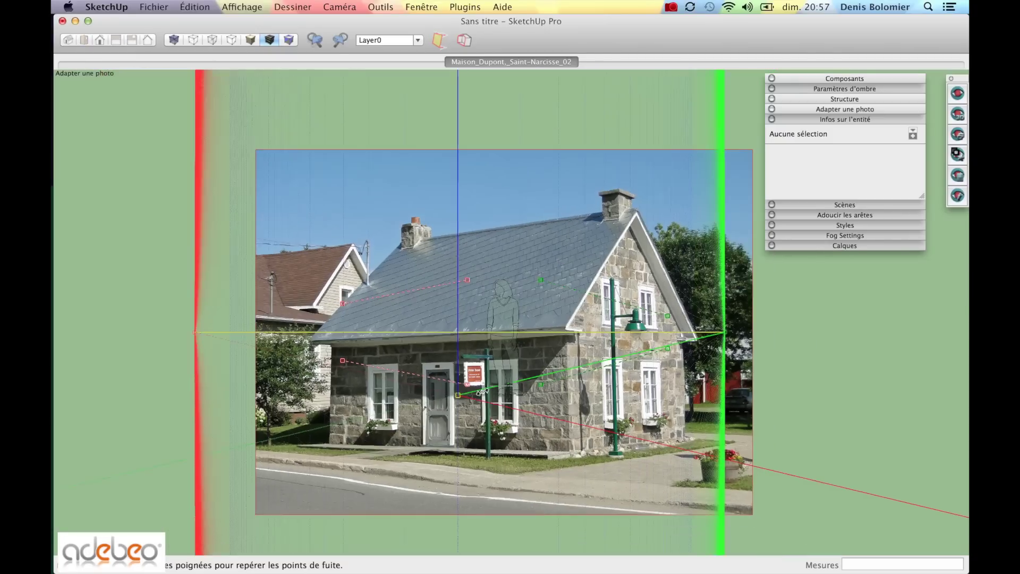
pyautogui.scroll(3, 478, 392)
pyautogui.moveTo(385, 246); pyautogui.dragTo(552, 168)
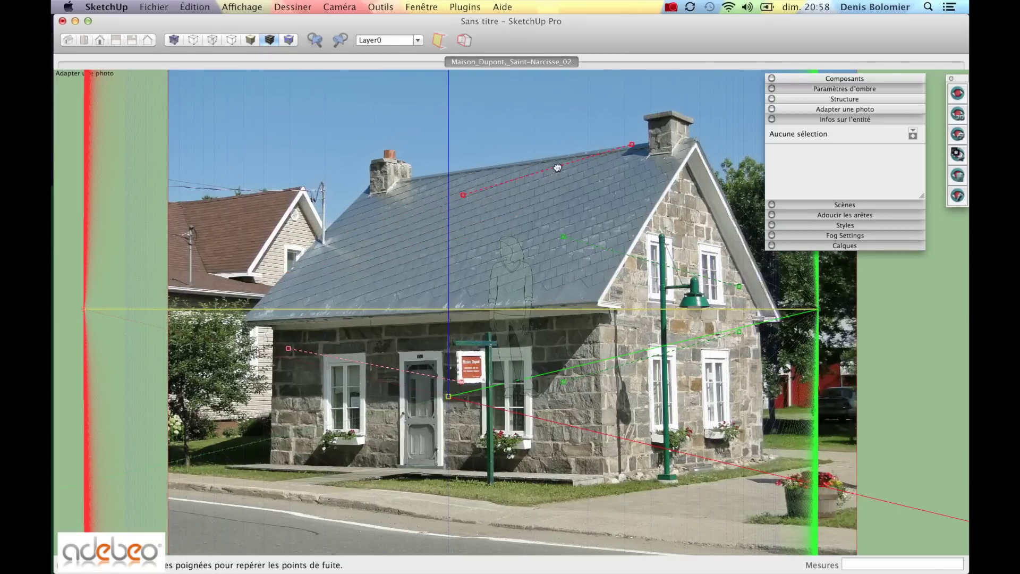
pyautogui.moveTo(456, 200); pyautogui.dragTo(402, 178)
pyautogui.moveTo(350, 365); pyautogui.dragTo(416, 410)
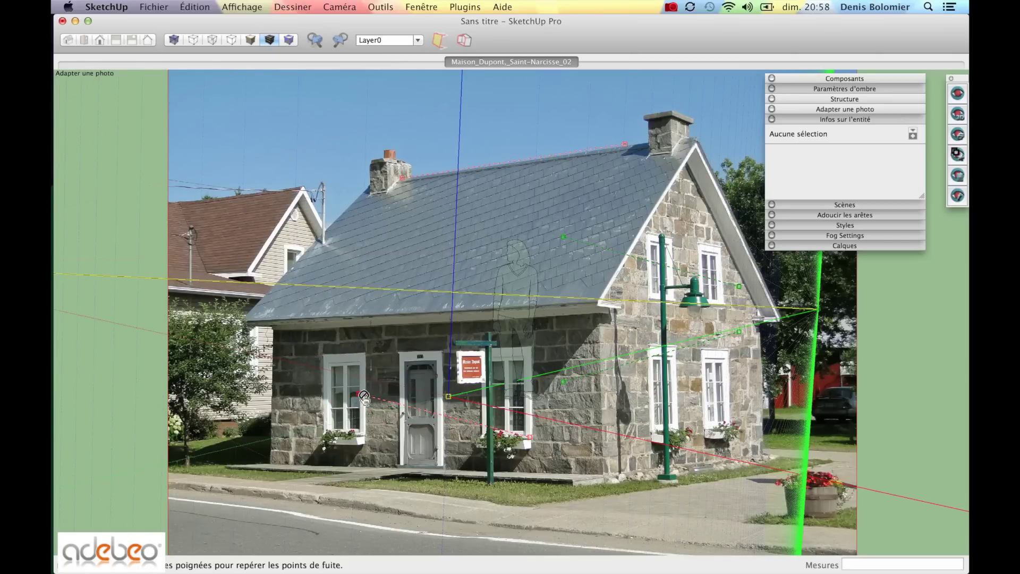
pyautogui.moveTo(356, 395); pyautogui.dragTo(328, 428)
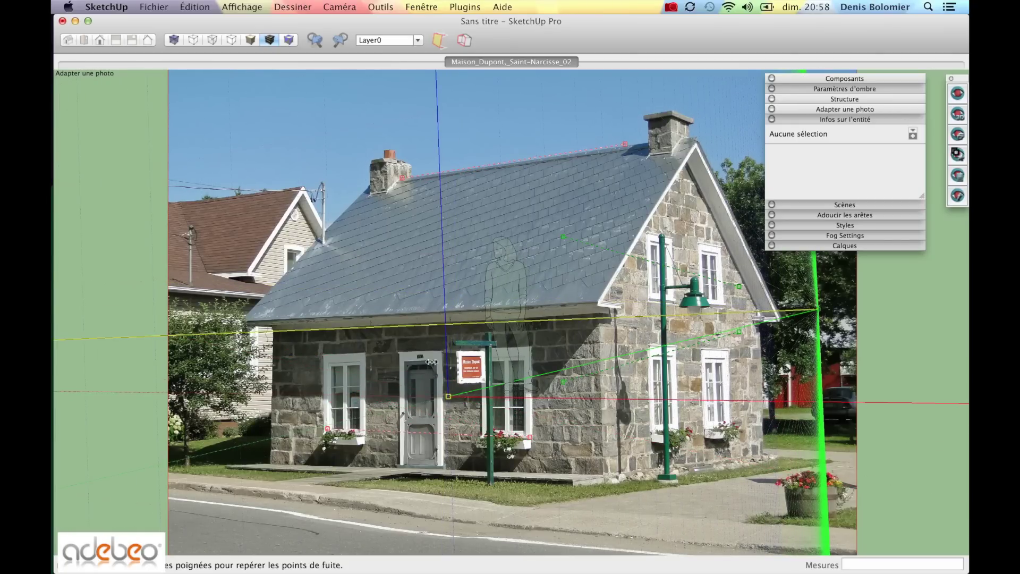
# - Align the two green perspective bars with the eave level and the base of the gable wall
pyautogui.scroll(-2, 431, 362)
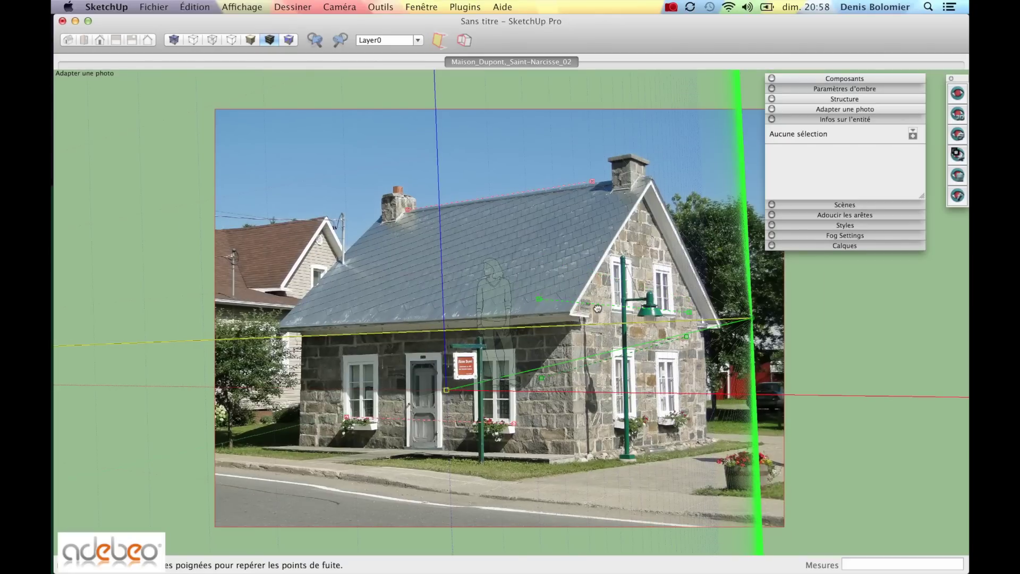
pyautogui.moveTo(598, 308)
pyautogui.mouseDown()
pyautogui.moveTo(608, 325)
pyautogui.moveTo(603, 317)
pyautogui.moveTo(613, 319)
pyautogui.mouseUp()
pyautogui.moveTo(722, 318); pyautogui.dragTo(722, 325)
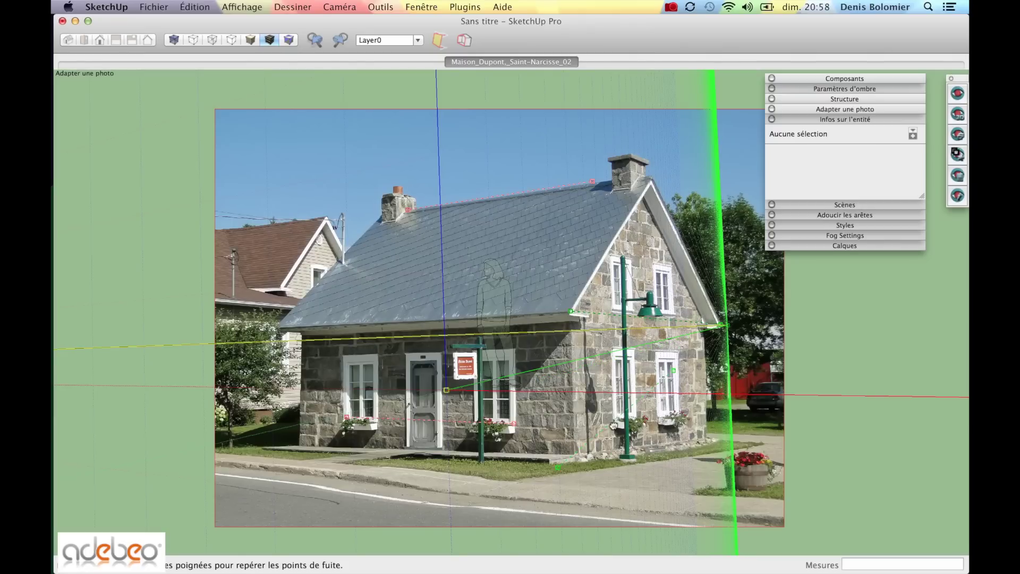
pyautogui.moveTo(613, 425); pyautogui.dragTo(702, 437)
pyautogui.moveTo(574, 533); pyautogui.dragTo(577, 454)
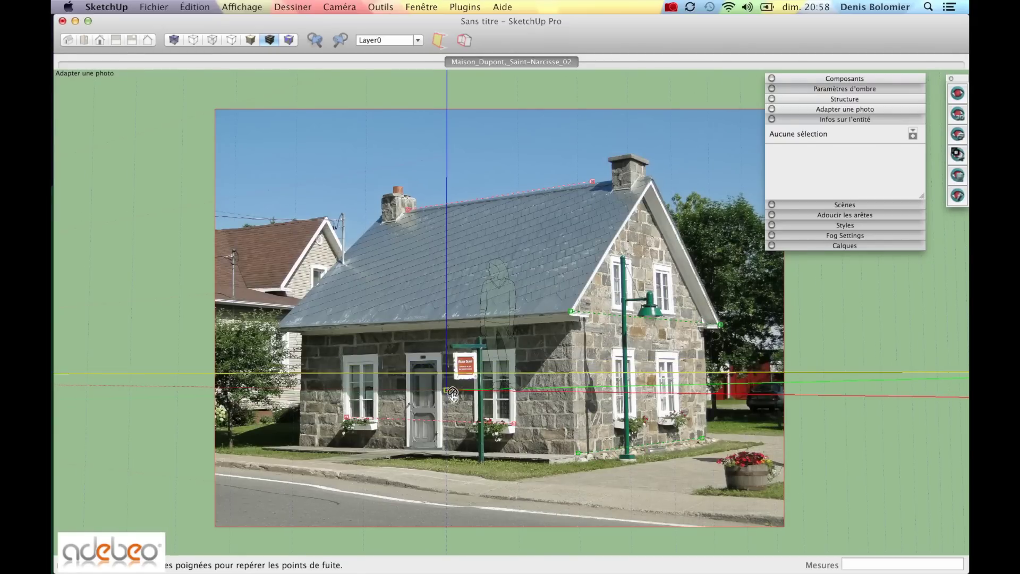
# - Examine the red and green vanishing points and the yellow horizon line around the matched photo
pyautogui.scroll(-4, 460, 394)
pyautogui.scroll(5, 460, 394)
pyautogui.scroll(-3, 460, 394)
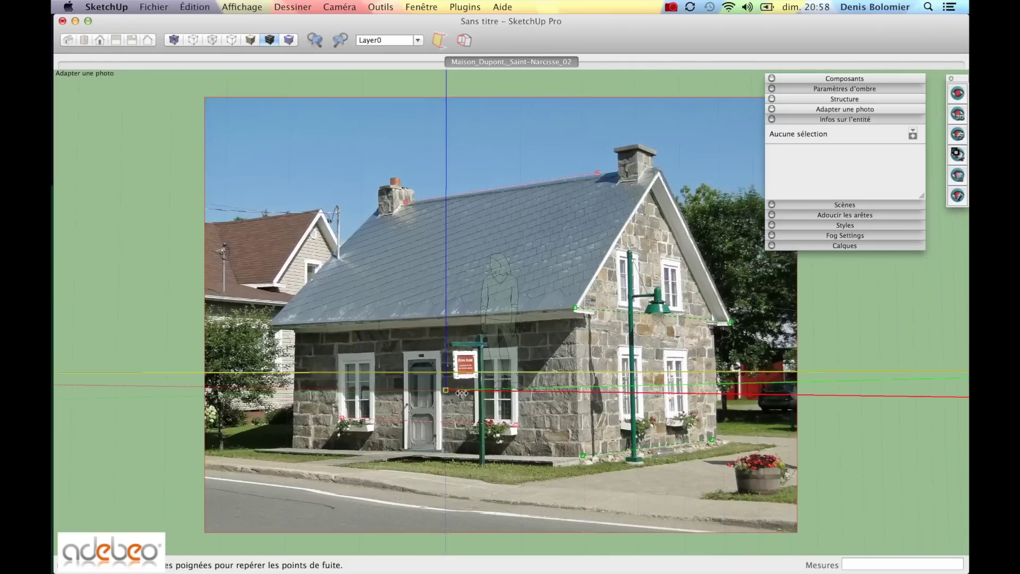
pyautogui.scroll(-2, 446, 234)
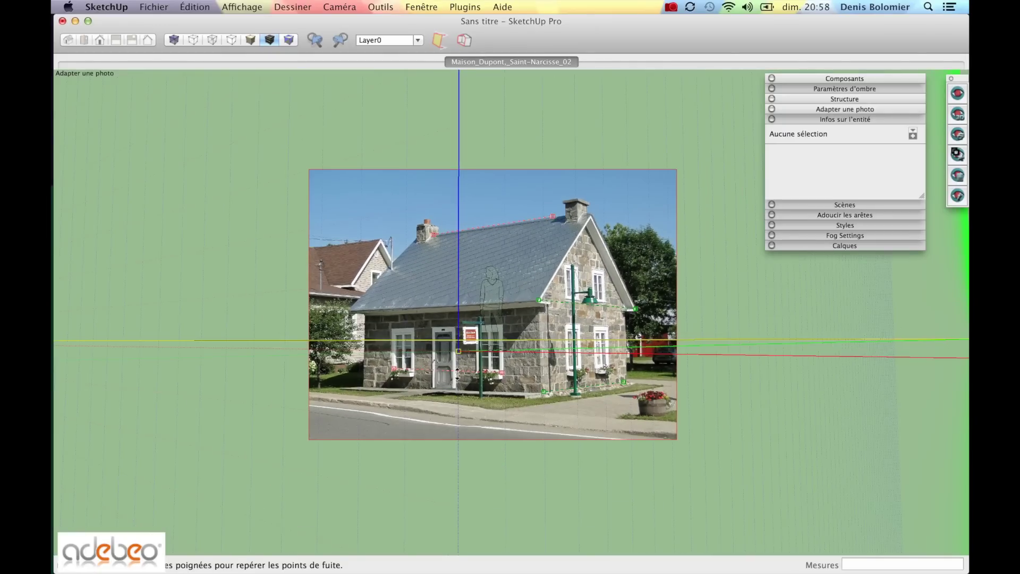
pyautogui.scroll(-3, 473, 360)
pyautogui.scroll(-2, 473, 359)
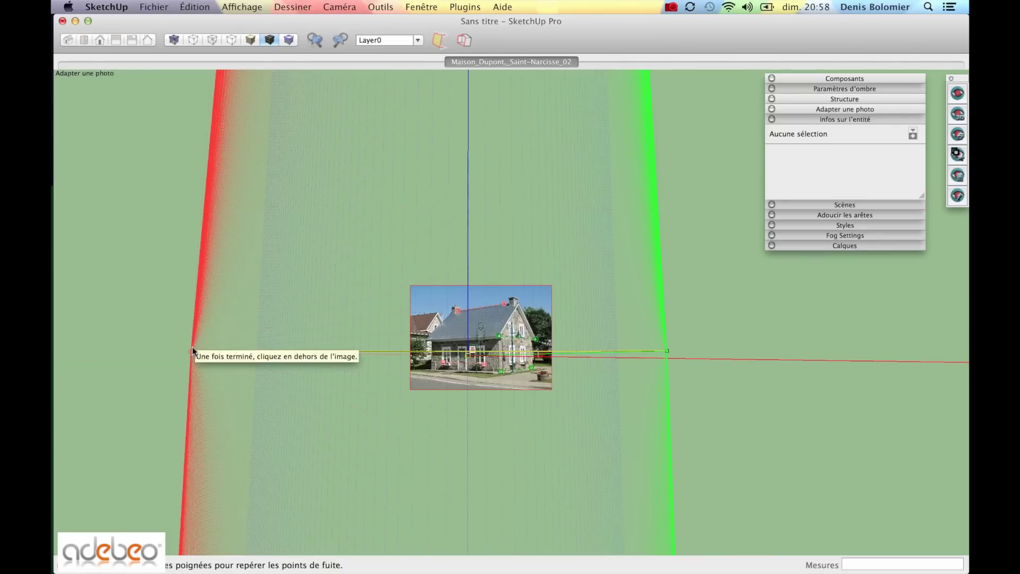
pyautogui.scroll(5, 517, 343)
pyautogui.scroll(-1, 479, 332)
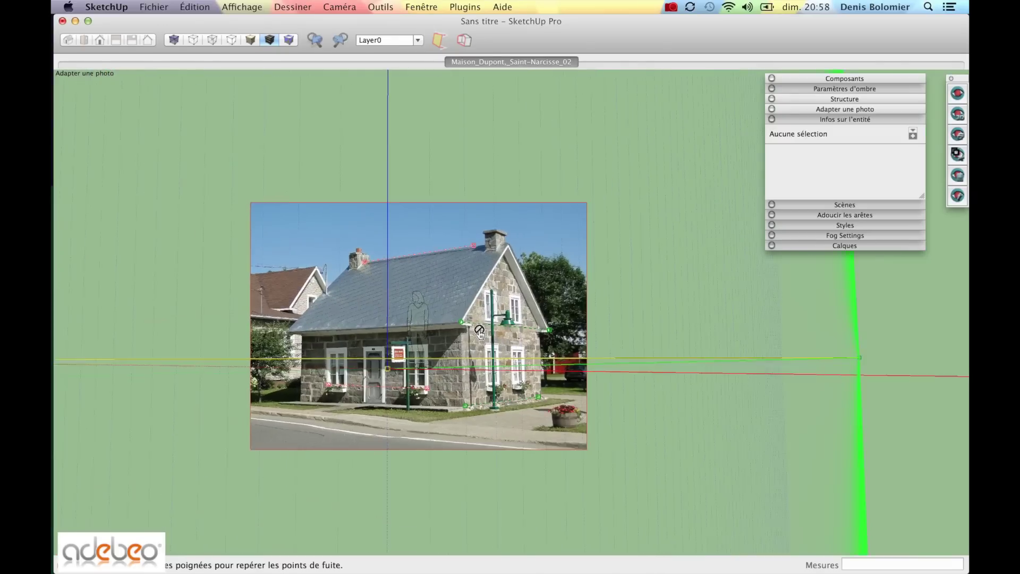
pyautogui.scroll(-1, 479, 332)
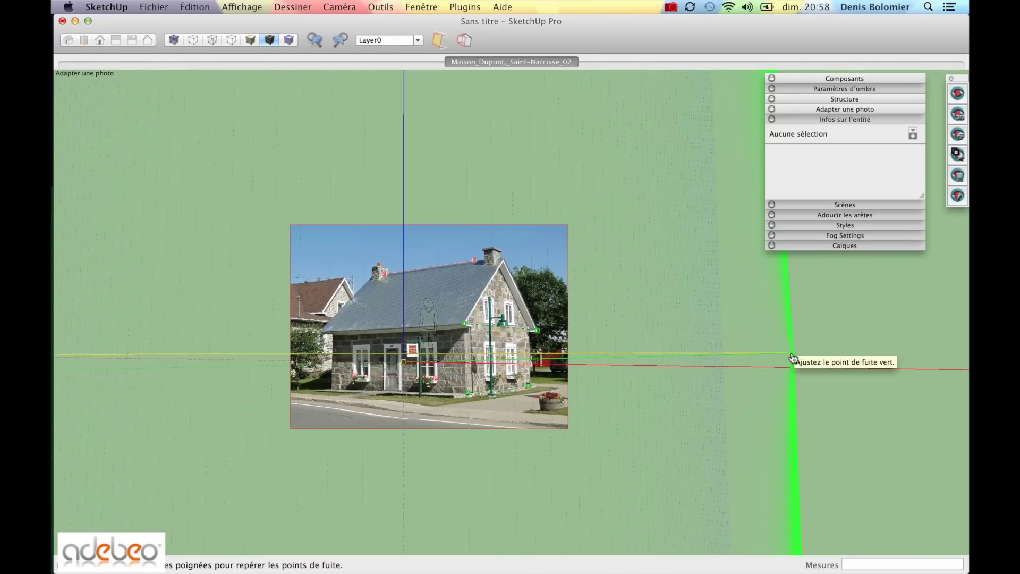
pyautogui.scroll(-2, 794, 357)
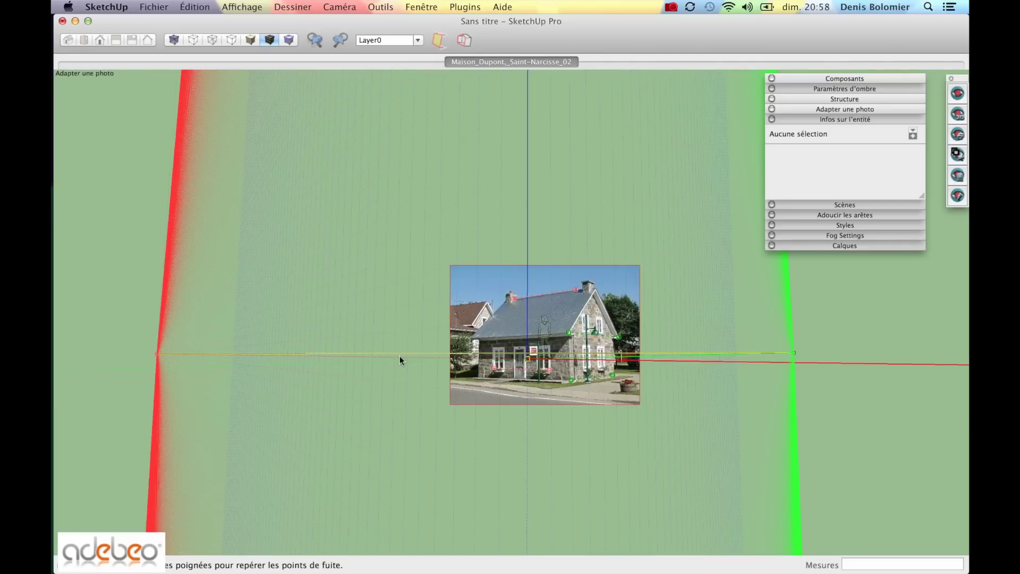
pyautogui.scroll(5, 607, 353)
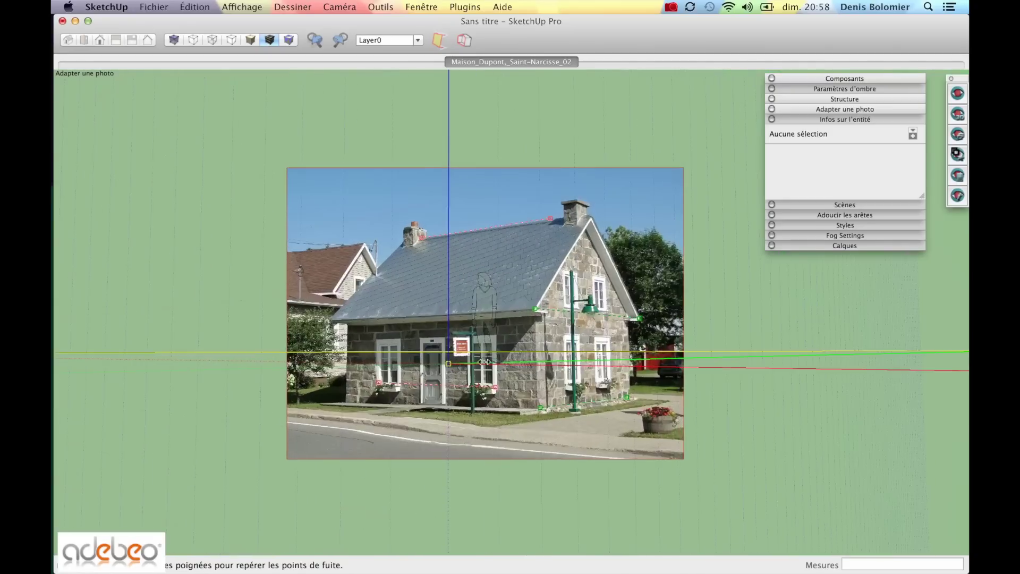
pyautogui.scroll(-1, 481, 363)
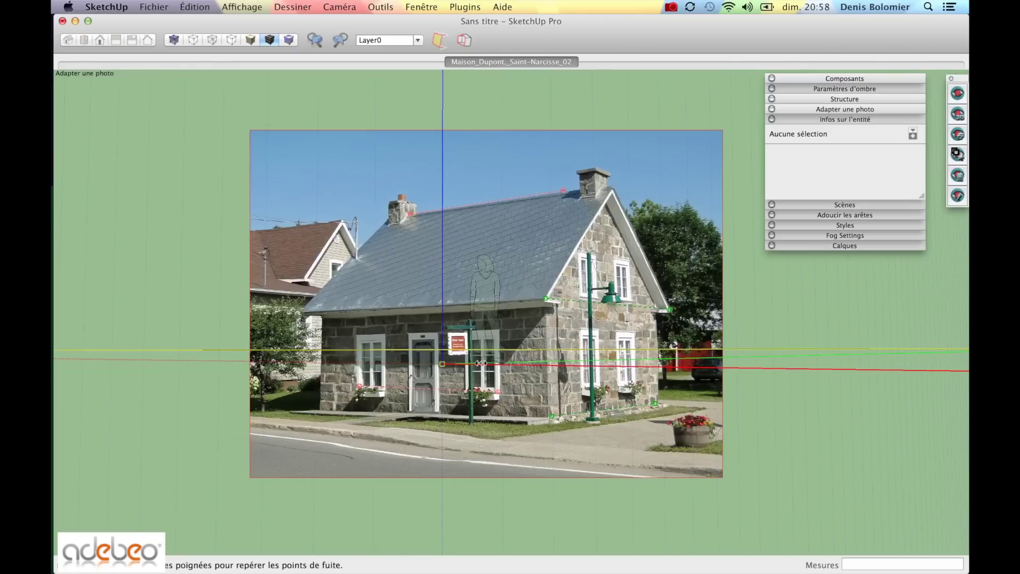
# - Move the axes origin to the base of the house corner where the front facade meets the gable wall
pyautogui.moveTo(443, 370); pyautogui.dragTo(548, 424)
pyautogui.scroll(3, 549, 423)
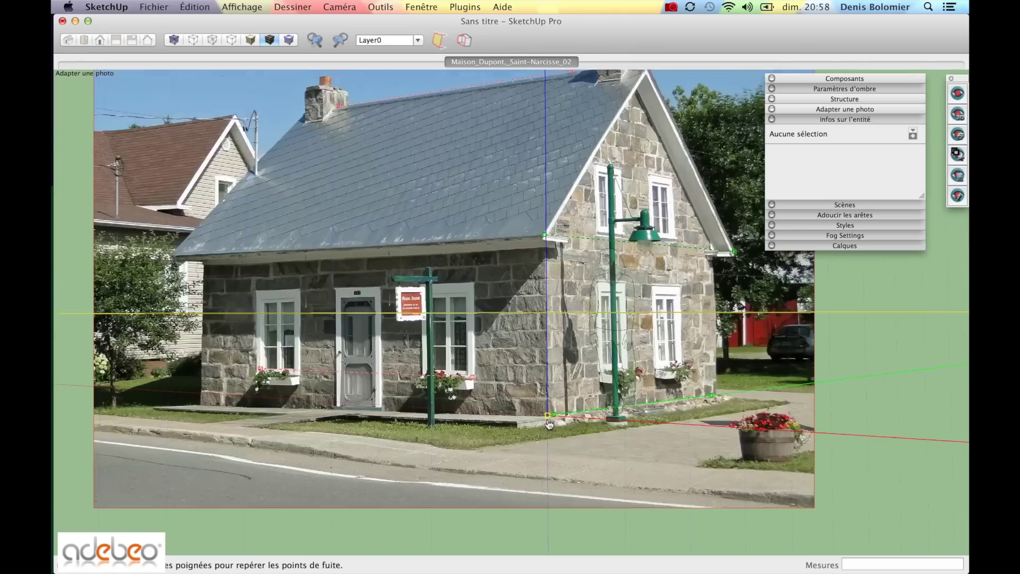
pyautogui.scroll(5, 549, 424)
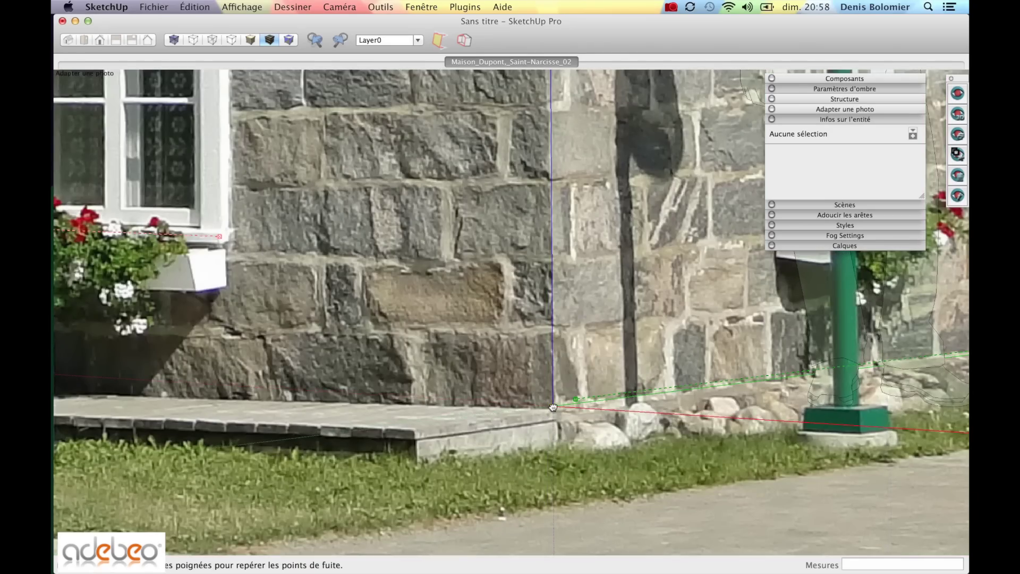
pyautogui.scroll(-8, 553, 410)
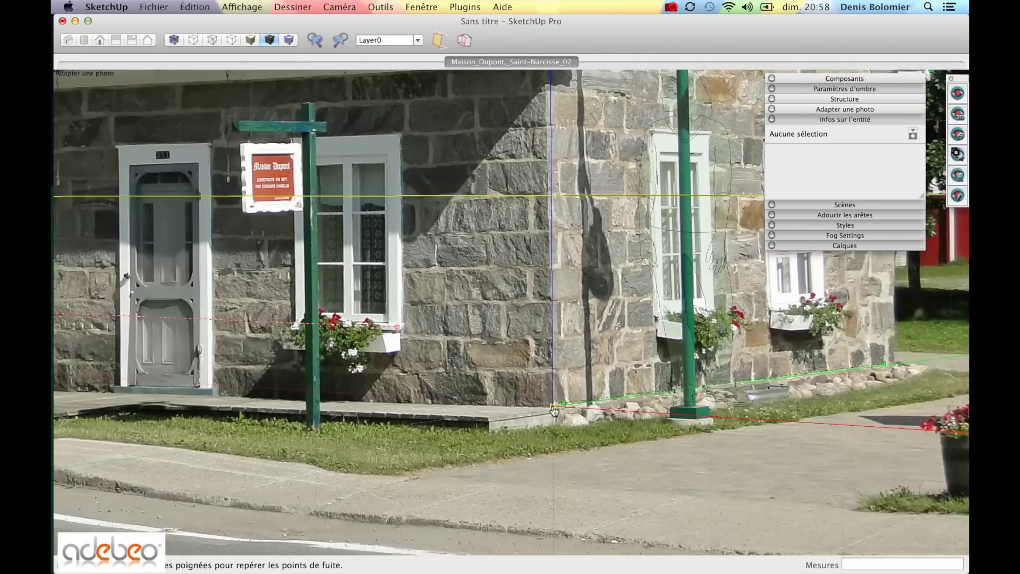
pyautogui.scroll(-5, 553, 410)
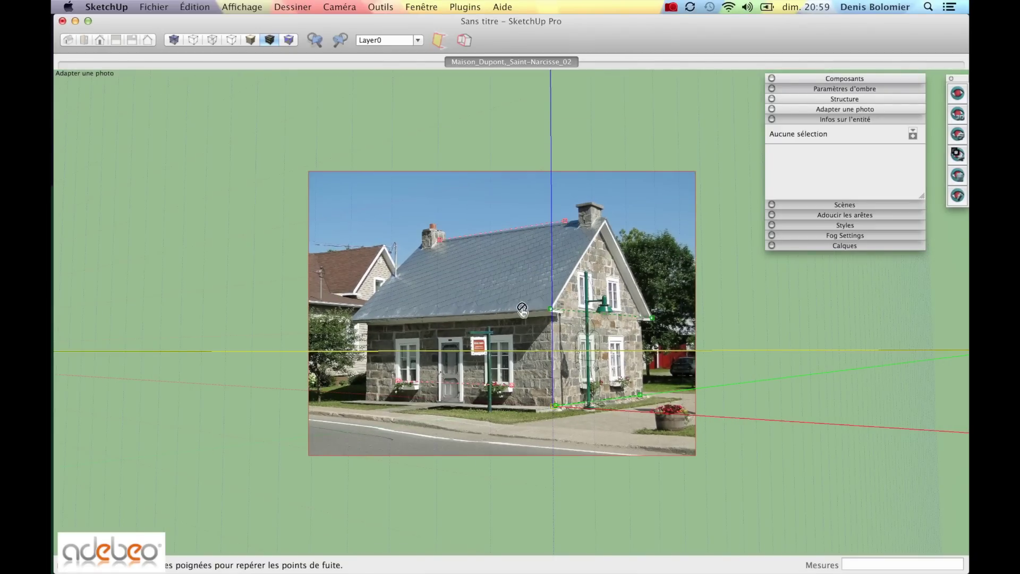
# - Fine-tune the ends of the red perspective bars along the front window sills and the roof ridge
pyautogui.scroll(6, 393, 381)
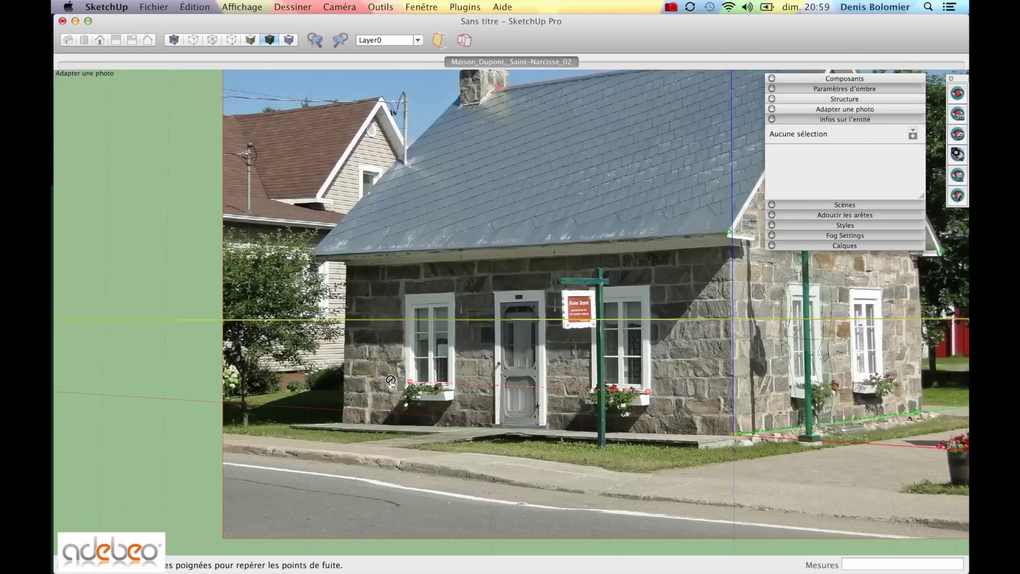
pyautogui.moveTo(410, 382); pyautogui.dragTo(411, 383)
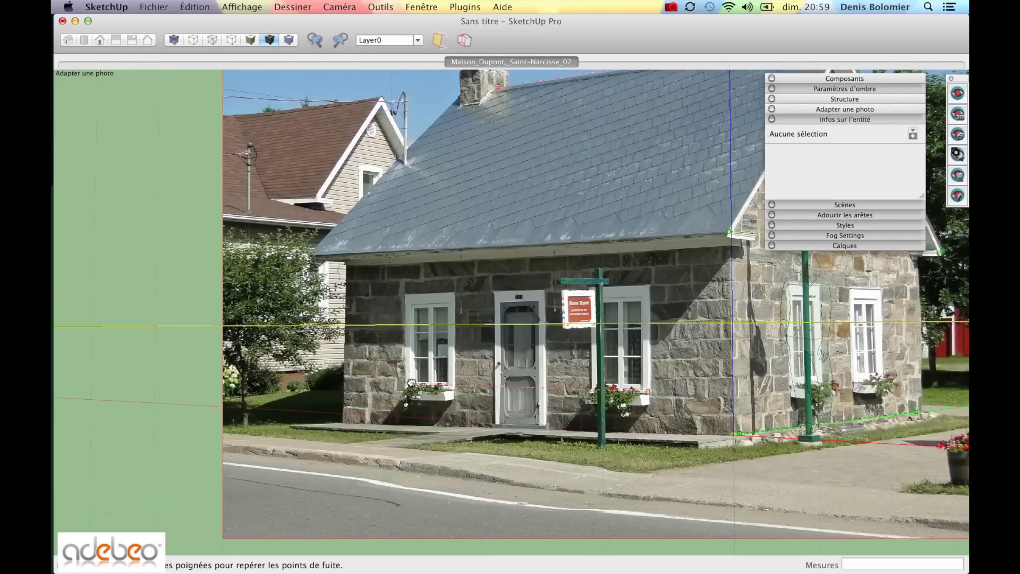
pyautogui.scroll(-3, 413, 382)
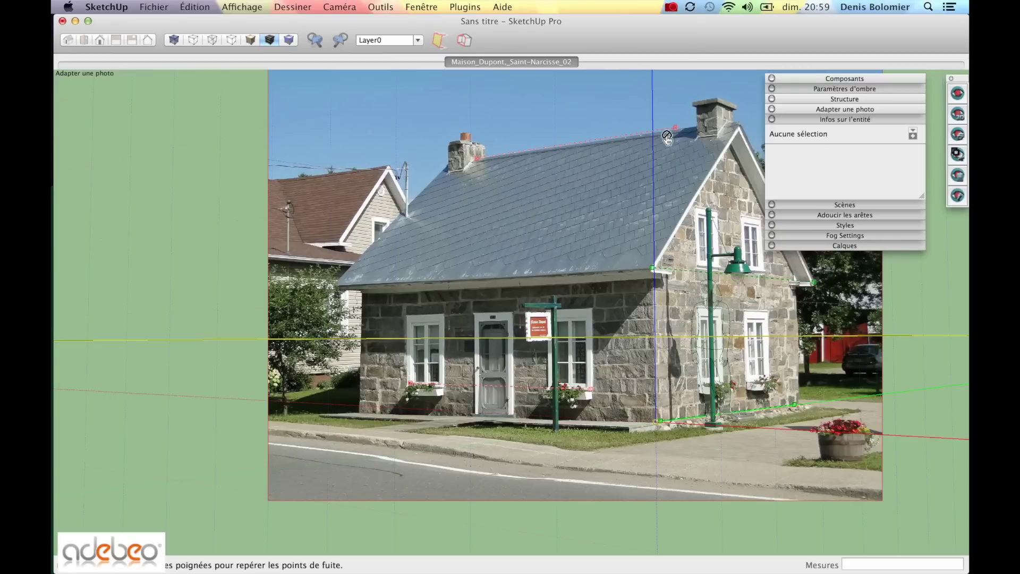
pyautogui.moveTo(674, 128); pyautogui.dragTo(698, 127)
pyautogui.scroll(10, 475, 160)
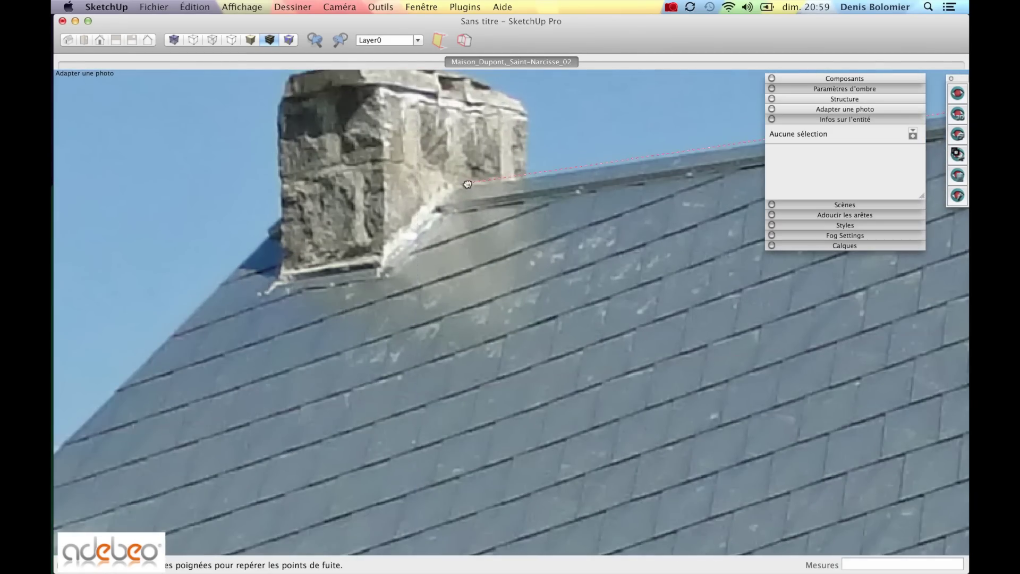
pyautogui.scroll(-5, 468, 186)
pyautogui.scroll(-10, 370, 220)
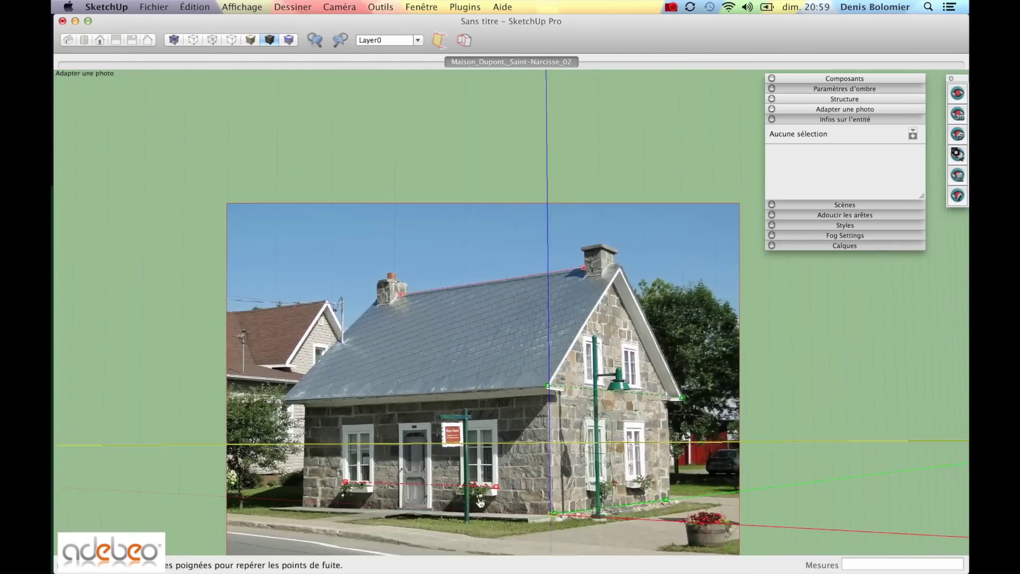
pyautogui.scroll(10, 468, 480)
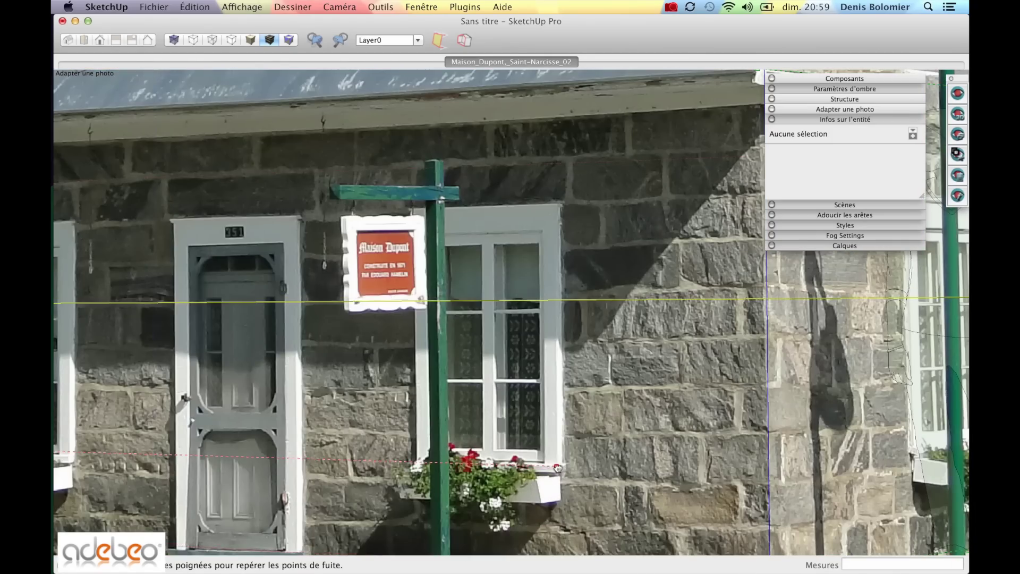
pyautogui.scroll(-5, 558, 473)
pyautogui.scroll(-3, 360, 466)
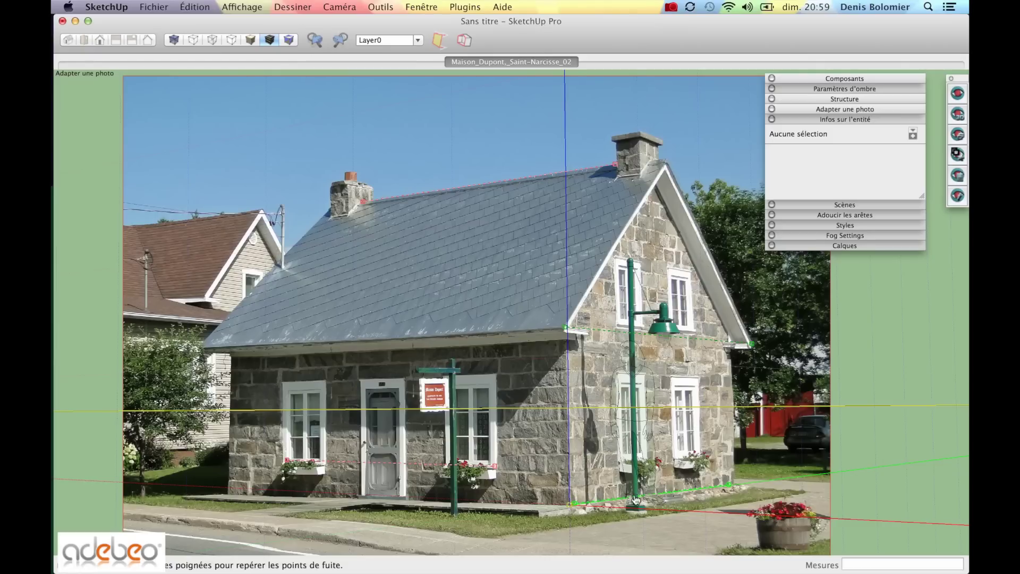
# - Move the lower green perspective bar from the gable wall's base up to its ground-floor window sills and fit its ends to the windows
pyautogui.moveTo(639, 500); pyautogui.dragTo(650, 457)
pyautogui.scroll(5, 650, 455)
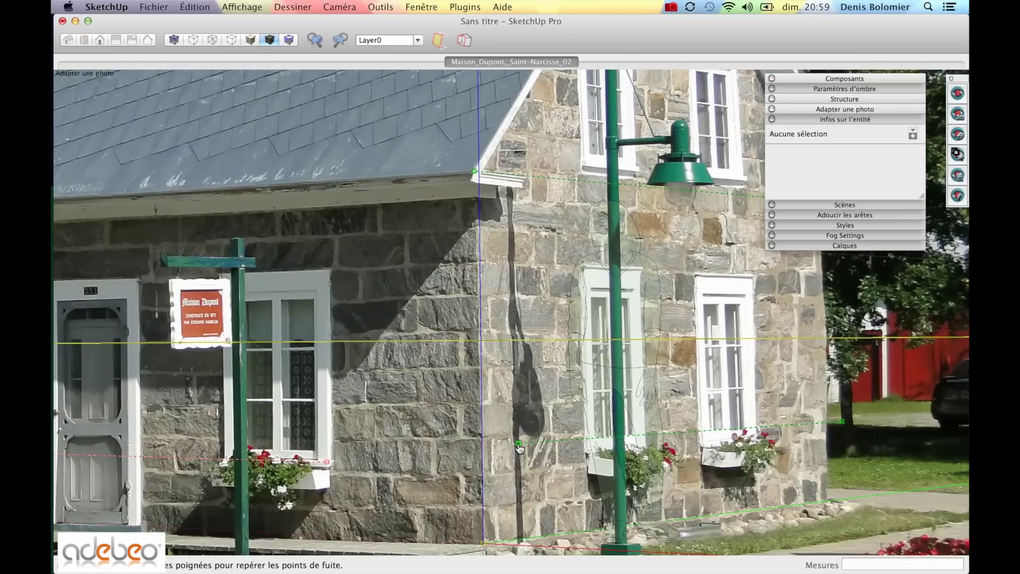
pyautogui.moveTo(519, 447); pyautogui.dragTo(595, 444)
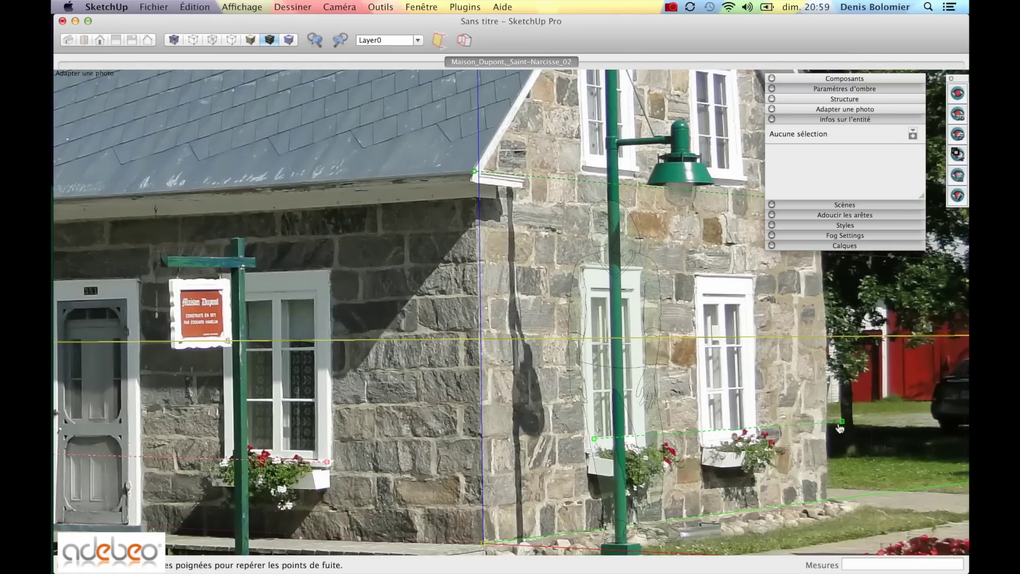
pyautogui.moveTo(840, 423); pyautogui.dragTo(750, 435)
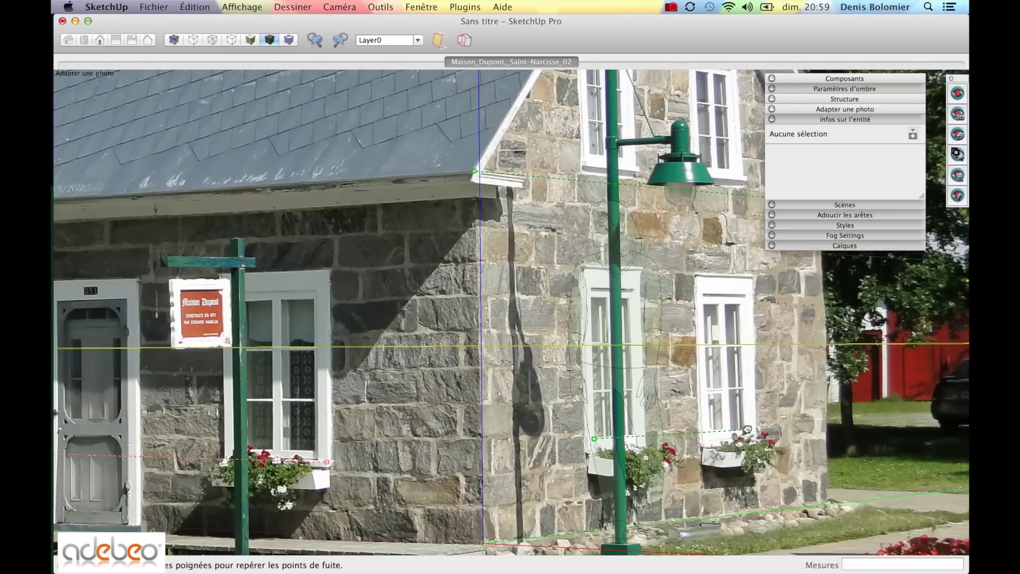
pyautogui.scroll(-5, 747, 432)
pyautogui.scroll(3, 646, 423)
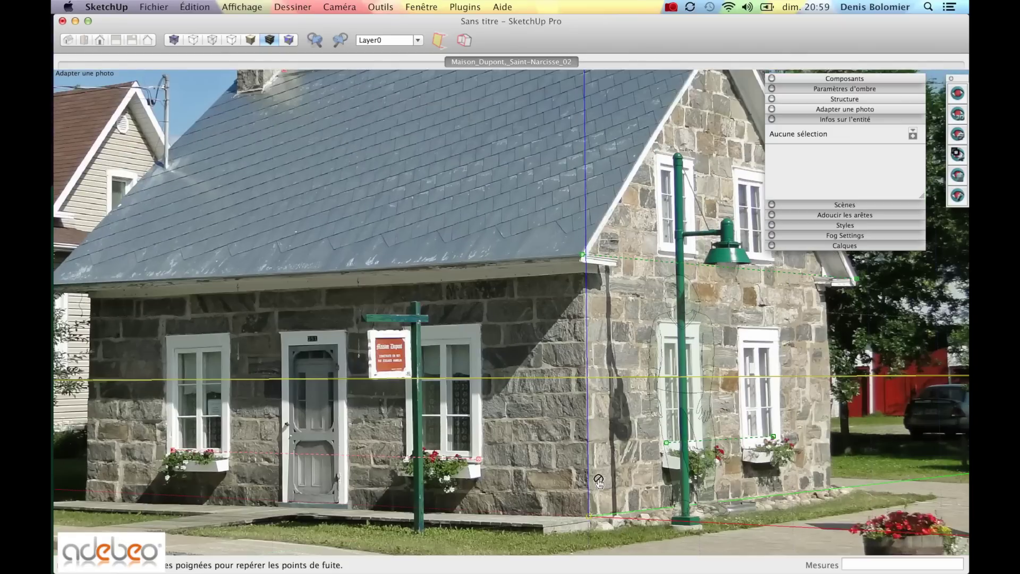
pyautogui.scroll(-5, 576, 307)
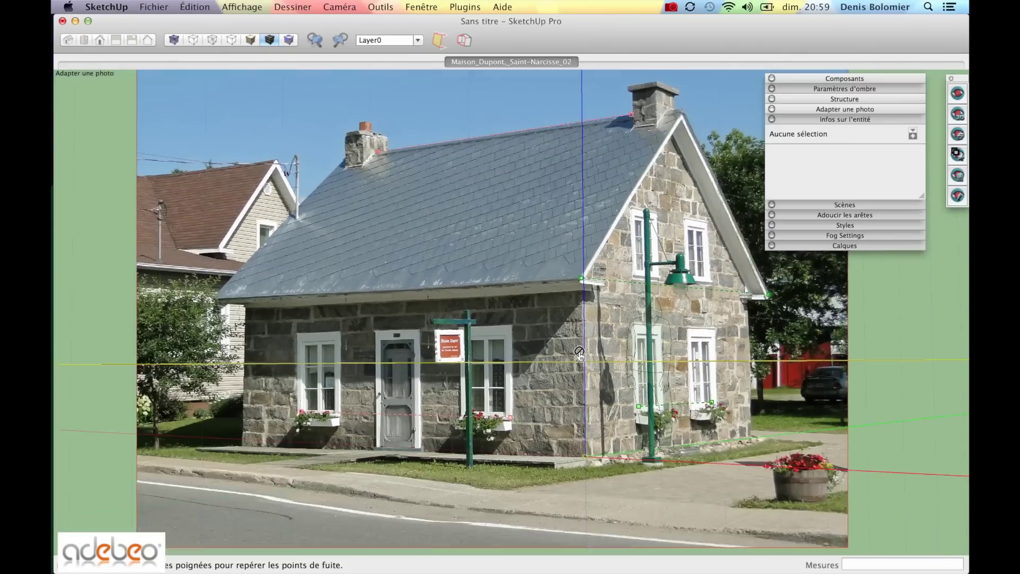
# - Fit the upper green perspective bar to the gable's two eave corners and shift it slightly above them, parallel to the eave level
pyautogui.scroll(1, 677, 366)
pyautogui.scroll(4, 716, 306)
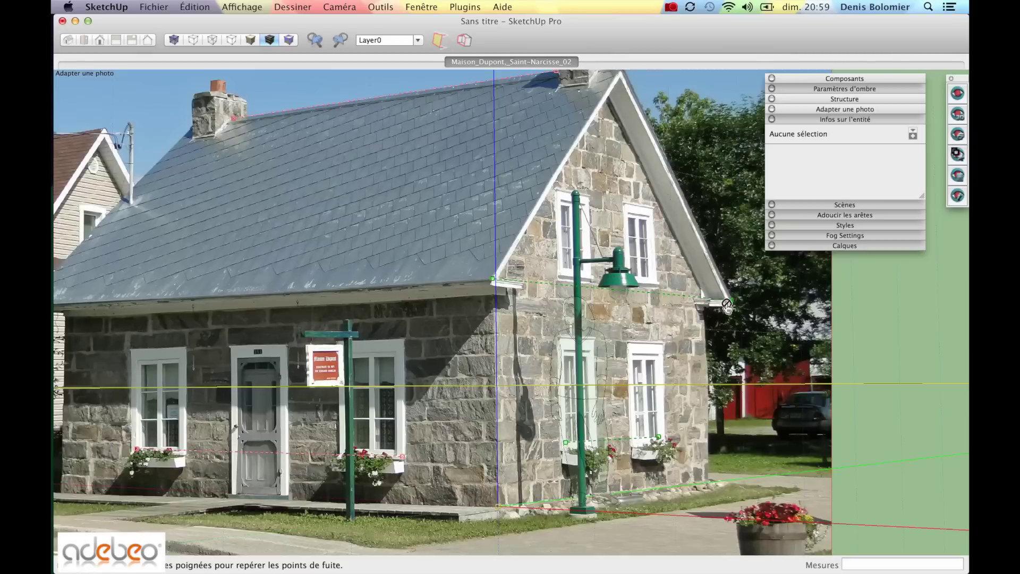
pyautogui.moveTo(734, 297); pyautogui.dragTo(735, 295)
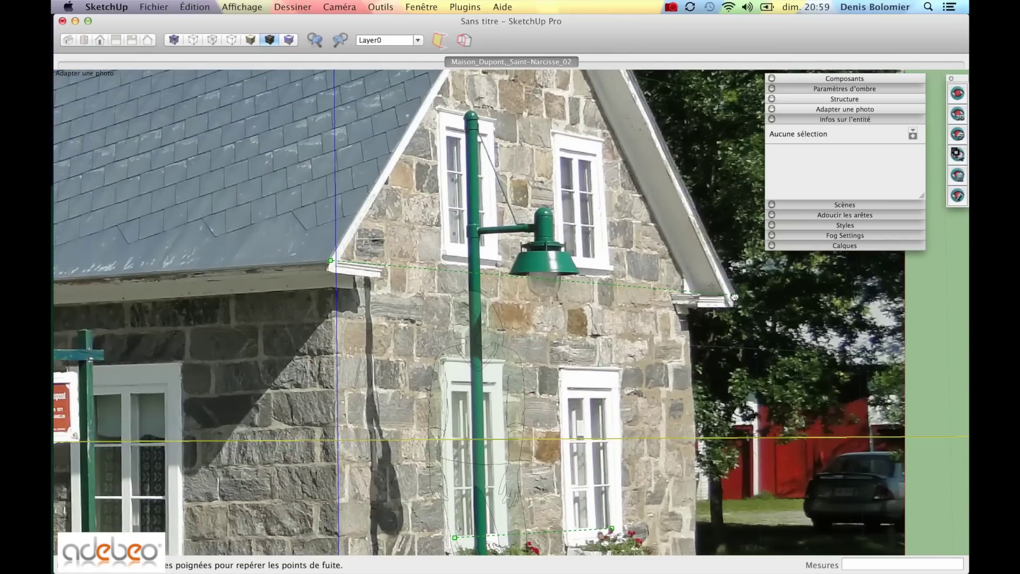
pyautogui.moveTo(330, 261); pyautogui.dragTo(338, 263)
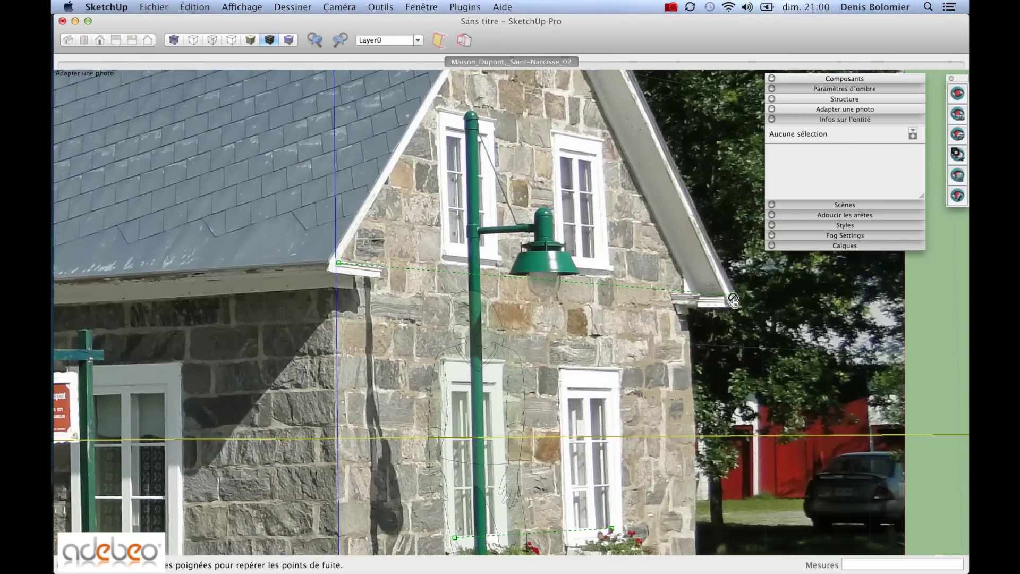
pyautogui.moveTo(658, 290); pyautogui.dragTo(659, 264)
pyautogui.moveTo(346, 237)
pyautogui.mouseDown()
pyautogui.moveTo(344, 254)
pyautogui.moveTo(347, 238)
pyautogui.mouseUp()
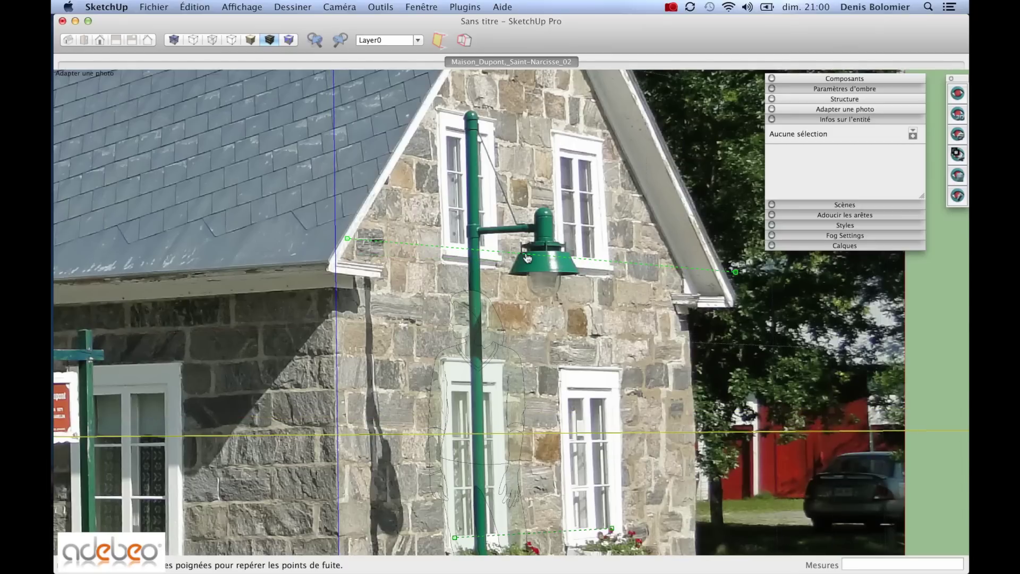
pyautogui.scroll(-5, 527, 254)
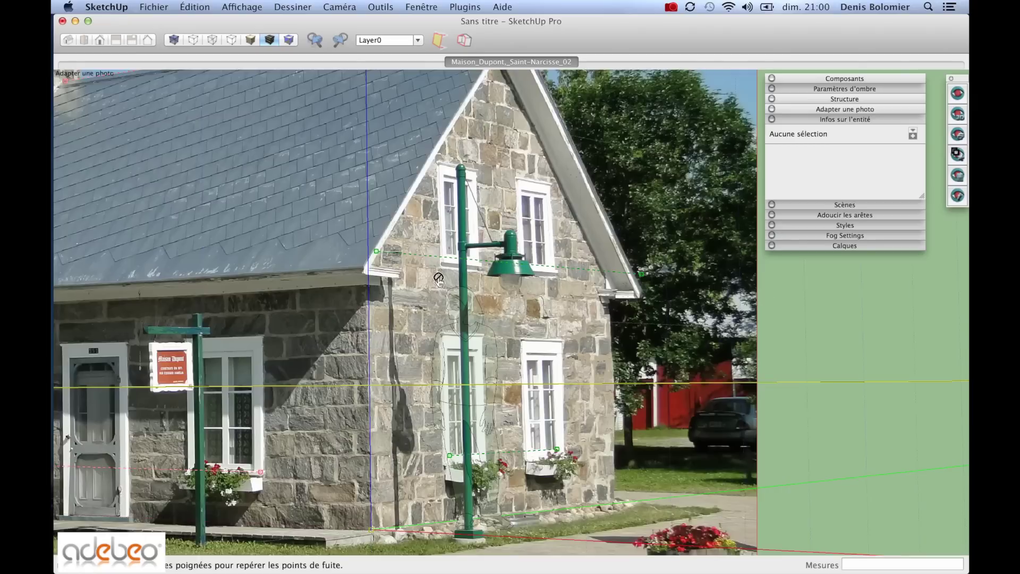
pyautogui.scroll(-2, 397, 401)
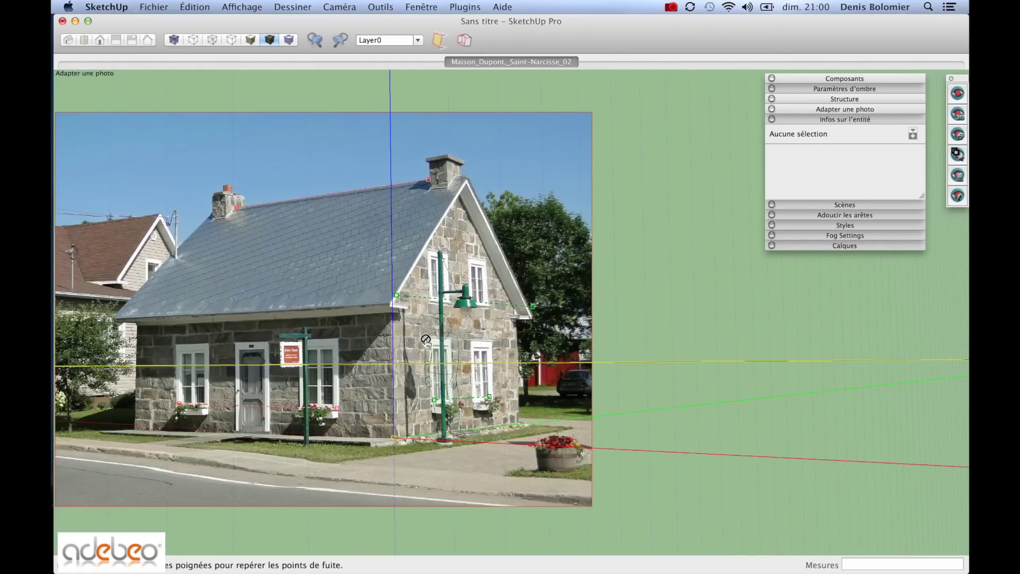
# - Examine the calibrated photo and the blue vertical axis at the house corner, including its scaling handle
pyautogui.scroll(-4, 426, 340)
pyautogui.scroll(4, 394, 372)
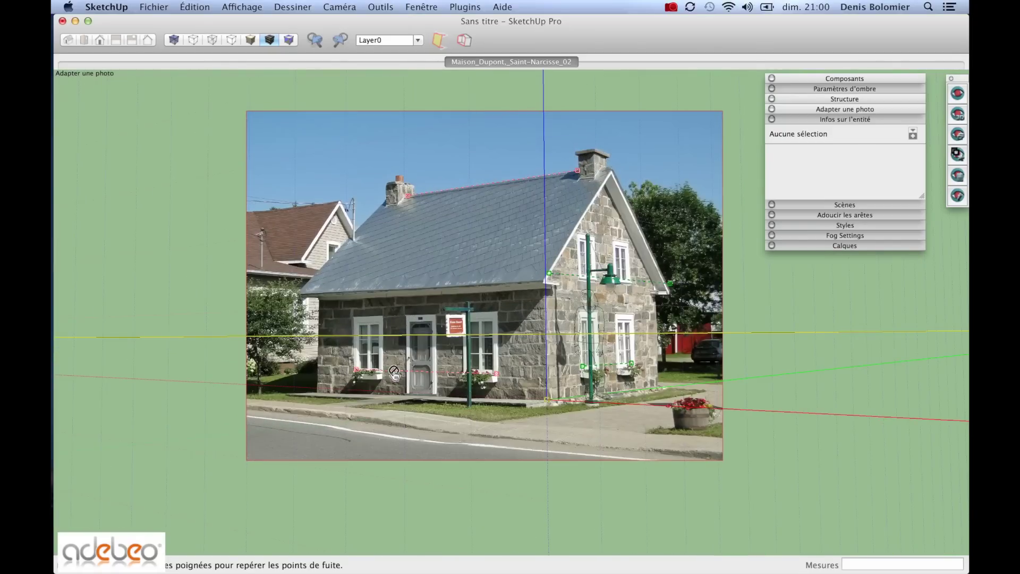
pyautogui.scroll(2, 536, 376)
pyautogui.scroll(-3, 536, 376)
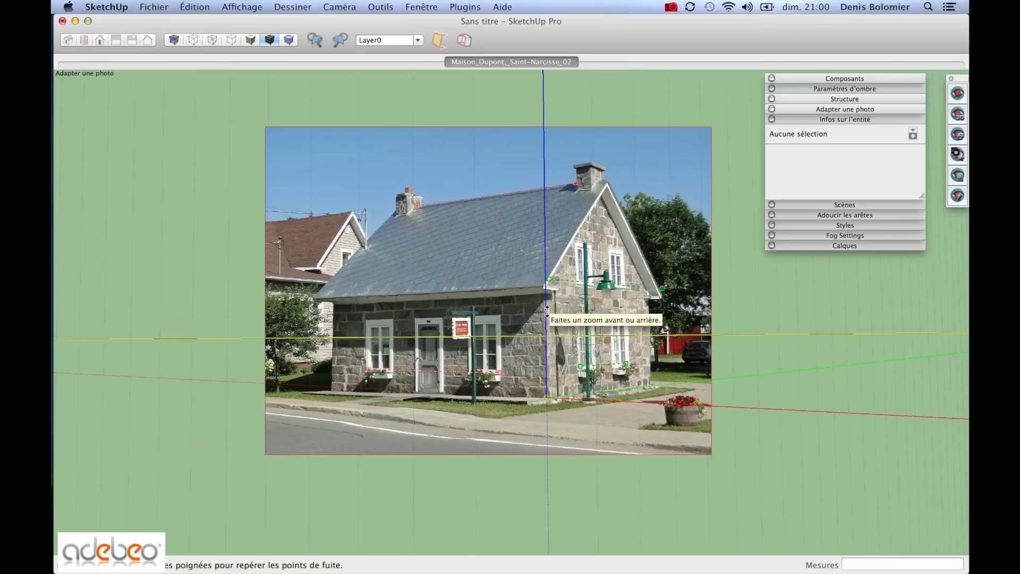
pyautogui.moveTo(547, 311); pyautogui.dragTo(546, 340)
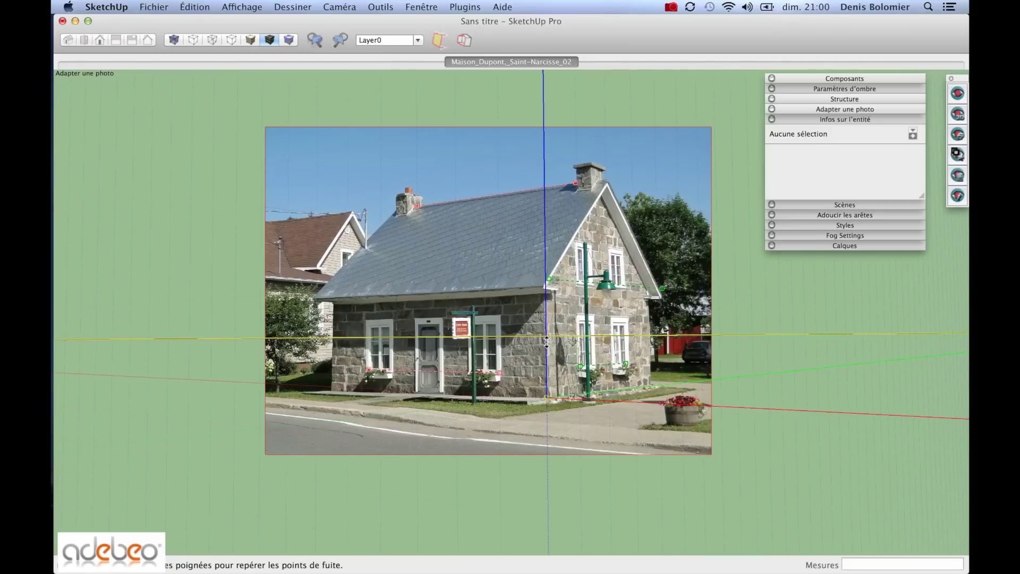
pyautogui.scroll(2, 566, 375)
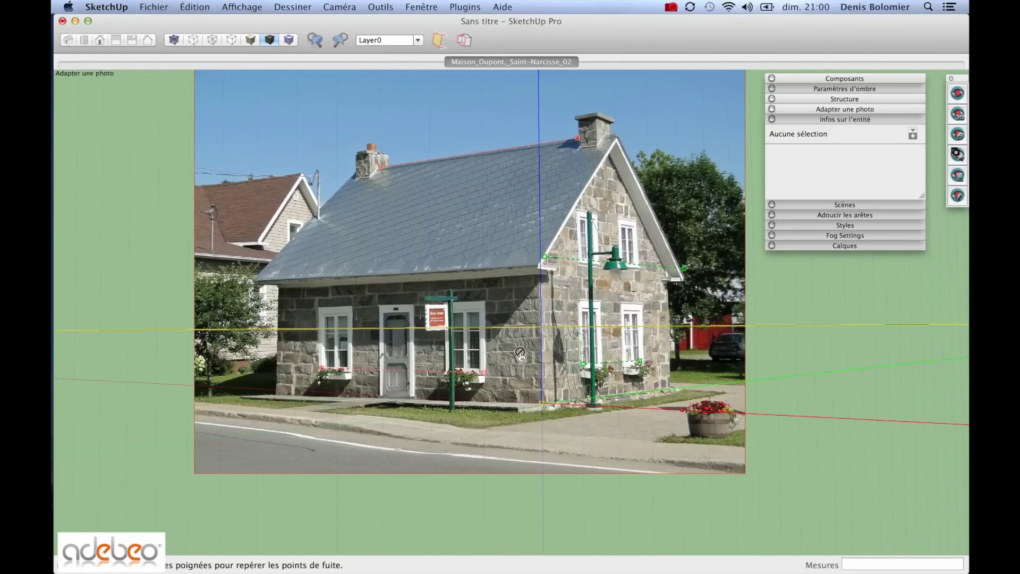
pyautogui.moveTo(541, 342); pyautogui.dragTo(541, 344)
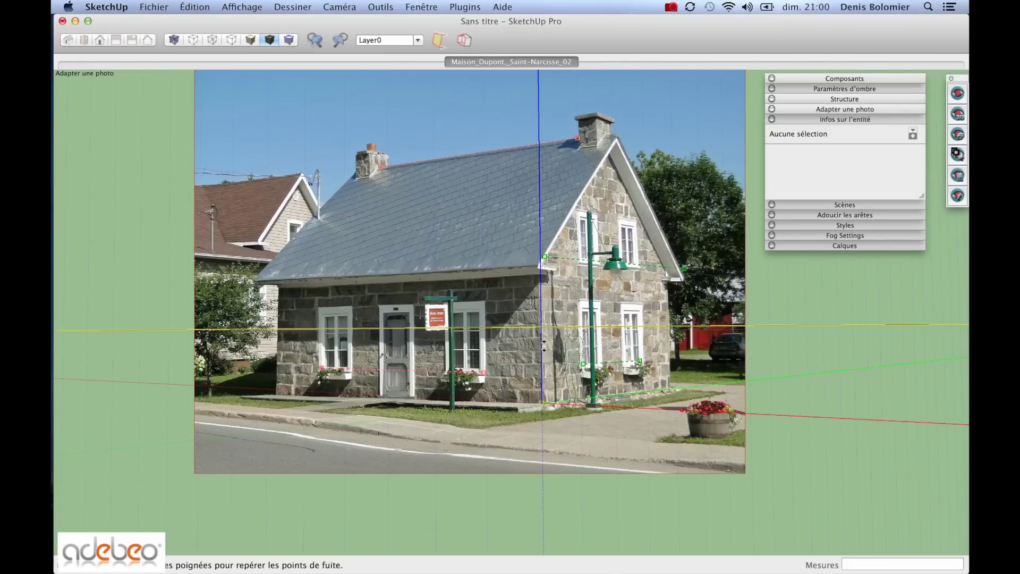
# - Finish the photo match calibration
pyautogui.scroll(-3, 448, 367)
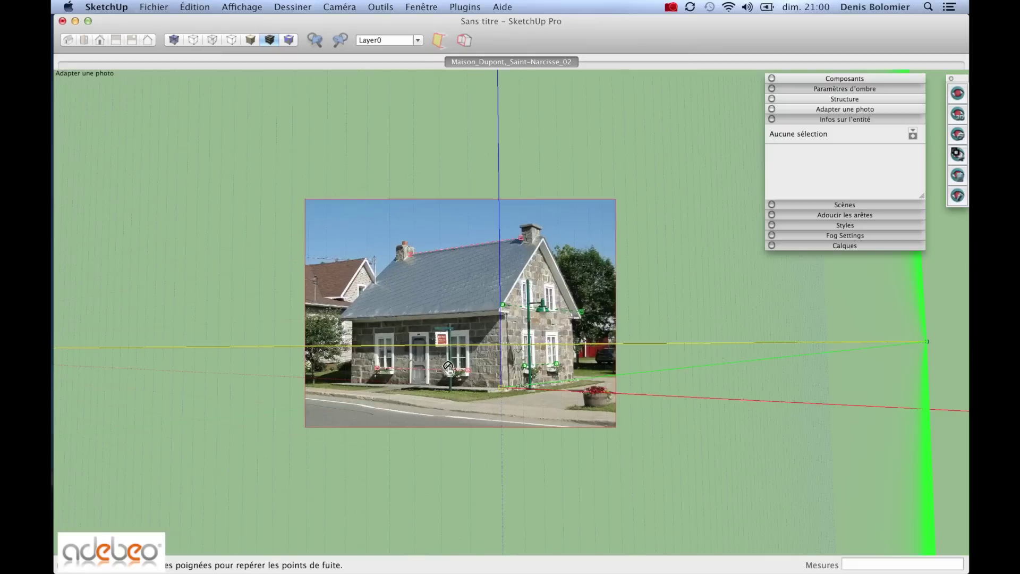
pyautogui.rightClick(476, 352)
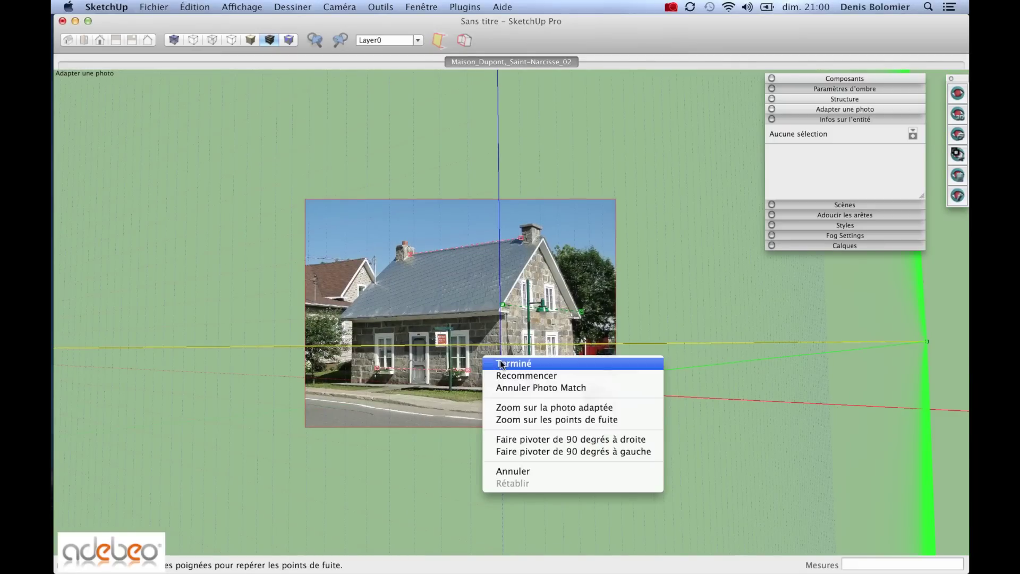
pyautogui.click(502, 362)
# - Orbit around the axes and the standing figure without the photo, and return to the matched photo's scene
pyautogui.press('o')
pyautogui.moveTo(501, 364); pyautogui.dragTo(445, 389)
pyautogui.scroll(6, 485, 344)
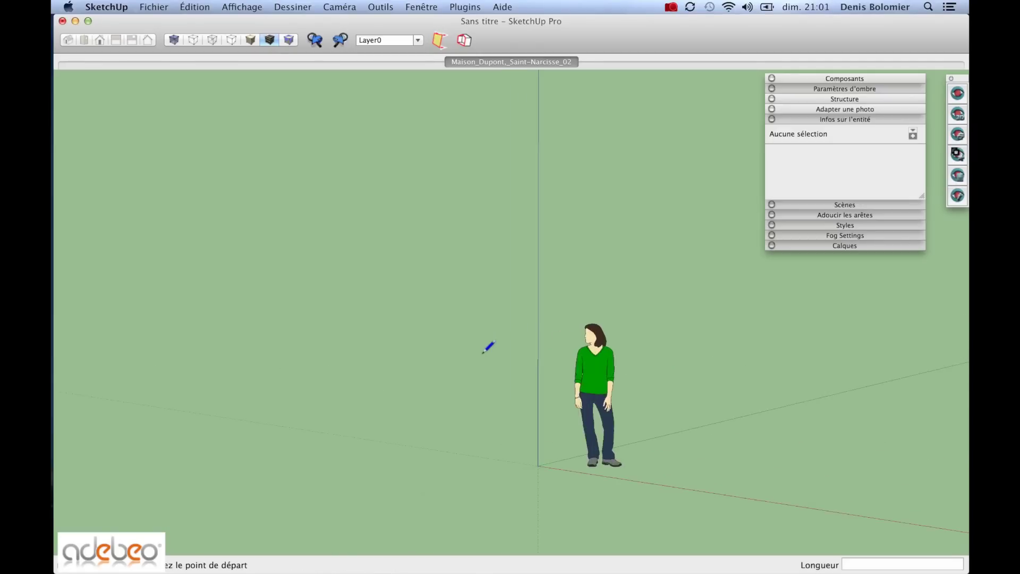
pyautogui.moveTo(660, 332); pyautogui.dragTo(765, 396)
pyautogui.press('l')
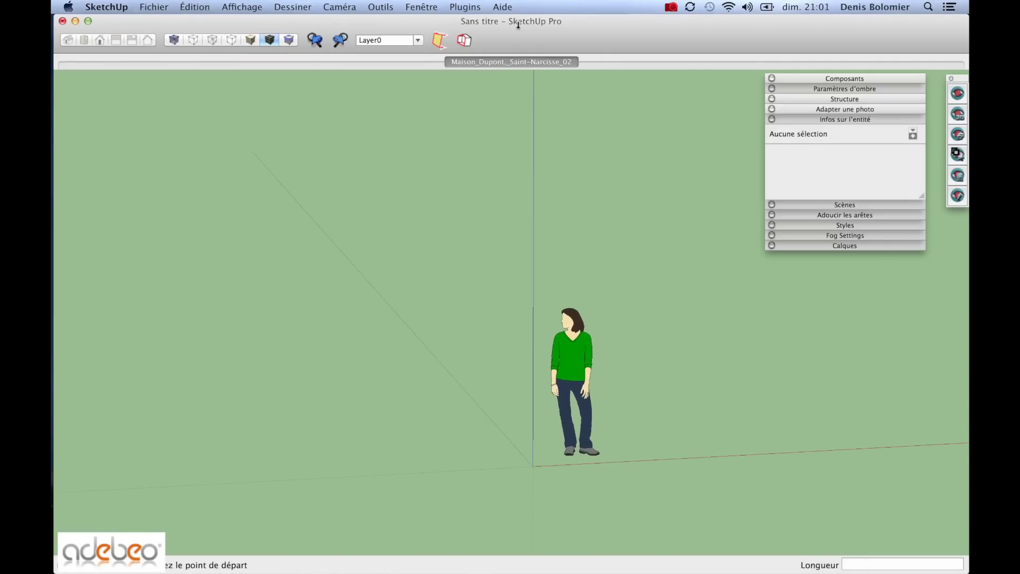
pyautogui.click(515, 62)
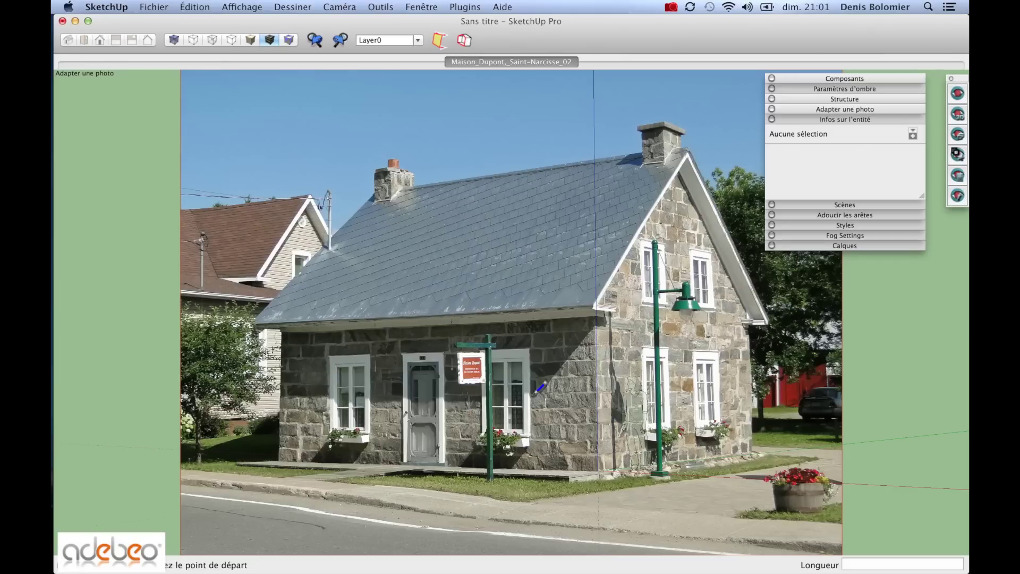
# - Reopen the matched photo for editing and finish the edit again without adjusting its perspective bars
pyautogui.rightClick(504, 375)
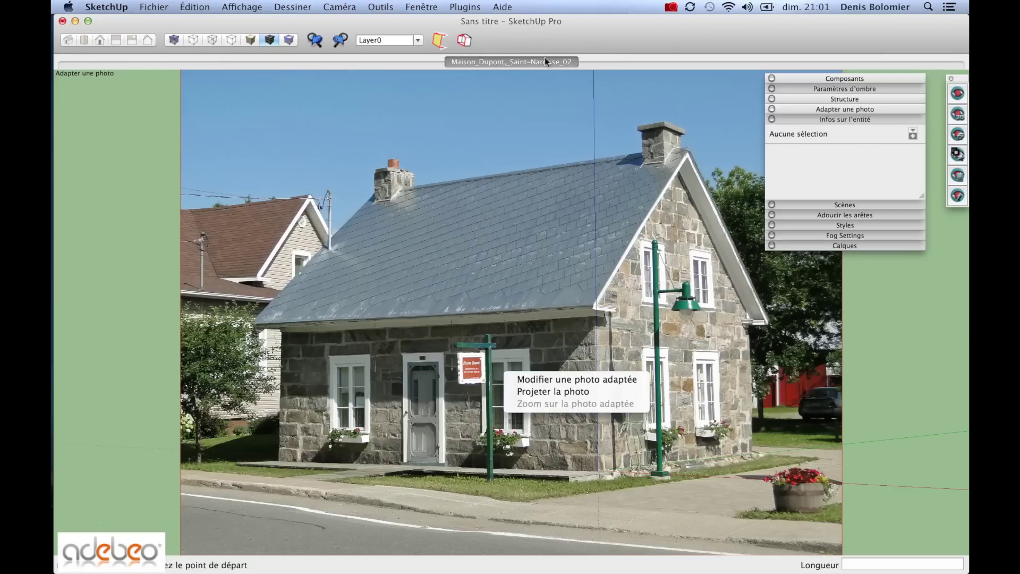
pyautogui.click(569, 374)
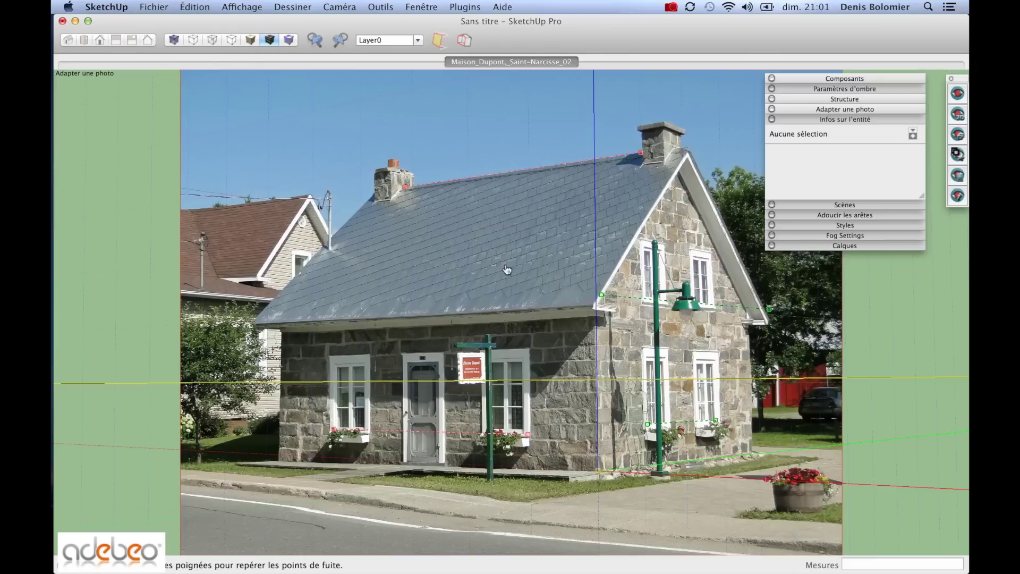
pyautogui.rightClick(497, 335)
pyautogui.click(507, 339)
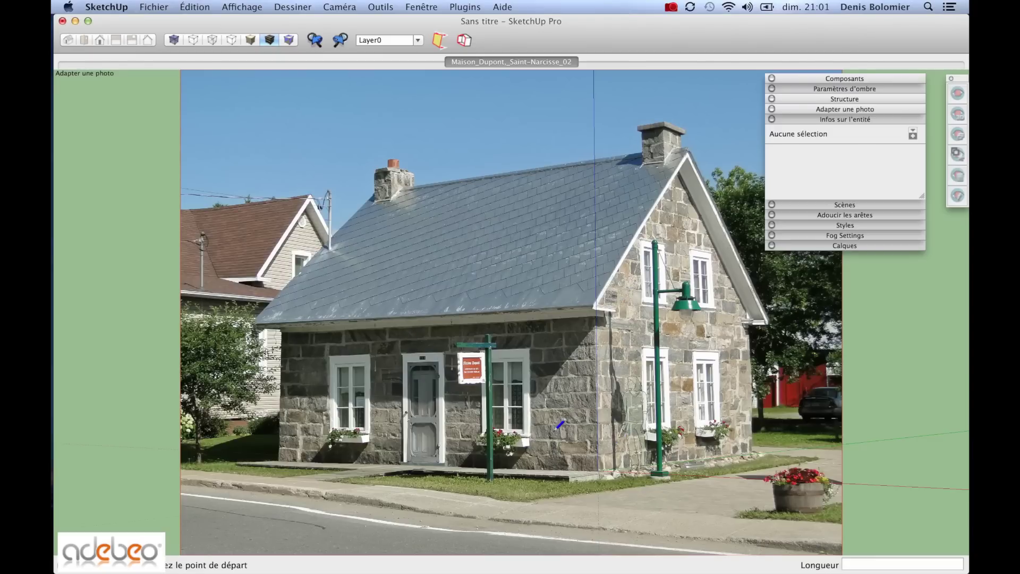
# - Move the standing figure component away from the gable wall onto the empty ground beside the photo
pyautogui.press('space')
pyautogui.moveTo(652, 421); pyautogui.dragTo(667, 373, button='middle')
pyautogui.click(485, 62)
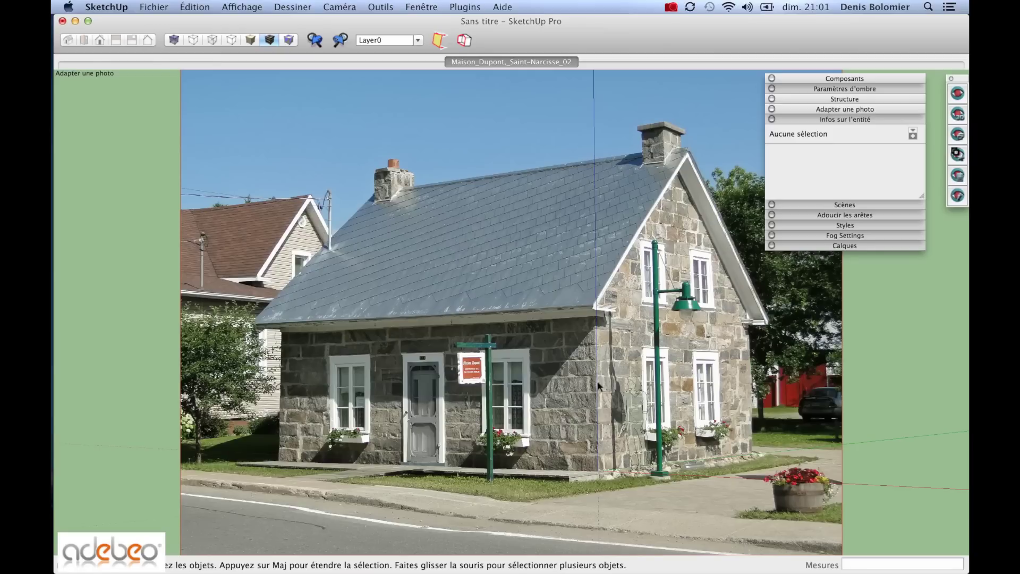
pyautogui.click(637, 428)
pyautogui.press('m')
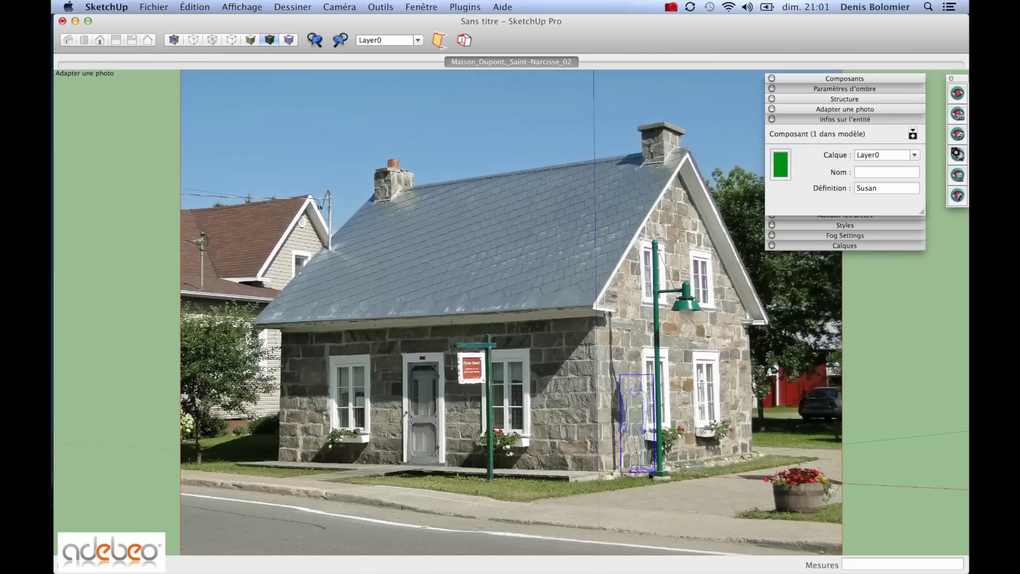
pyautogui.moveTo(606, 485); pyautogui.dragTo(860, 494)
pyautogui.press('space')
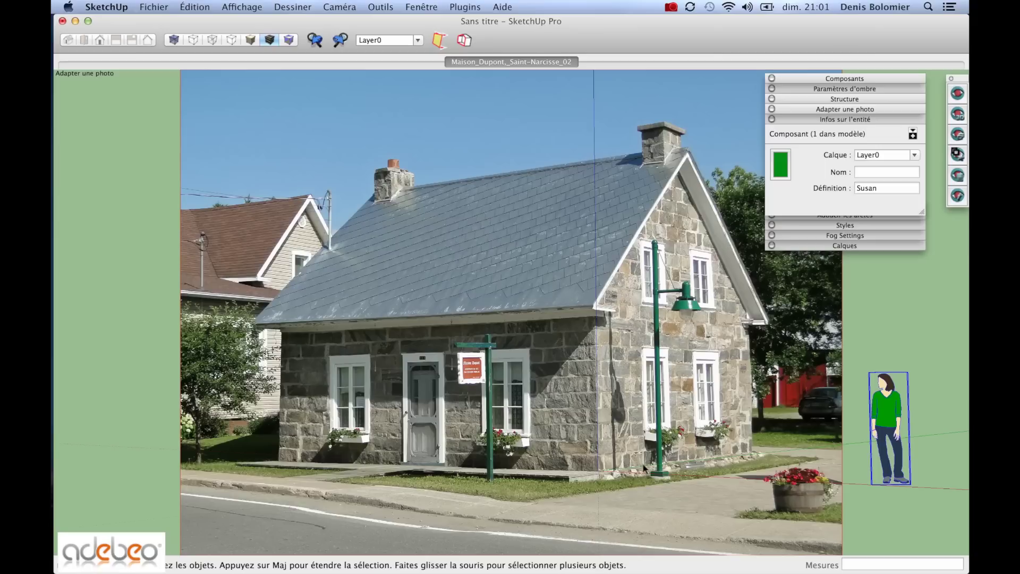
# - Draw the gable wall's rectangle from the origin, about 5666 mm along the green axis and 3110 mm high, with its upper edge split at midpoint
pyautogui.press('l')
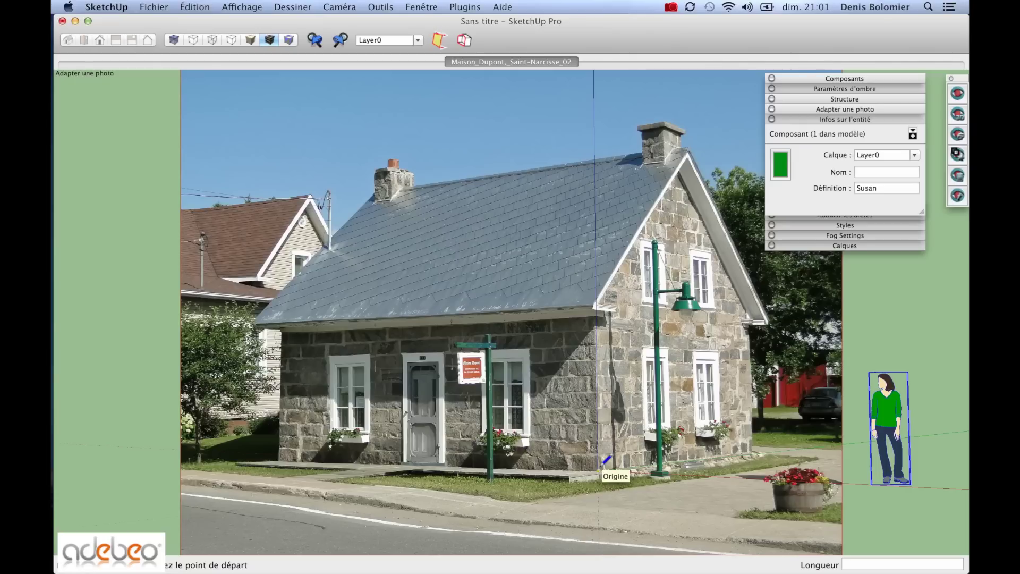
pyautogui.click(602, 463)
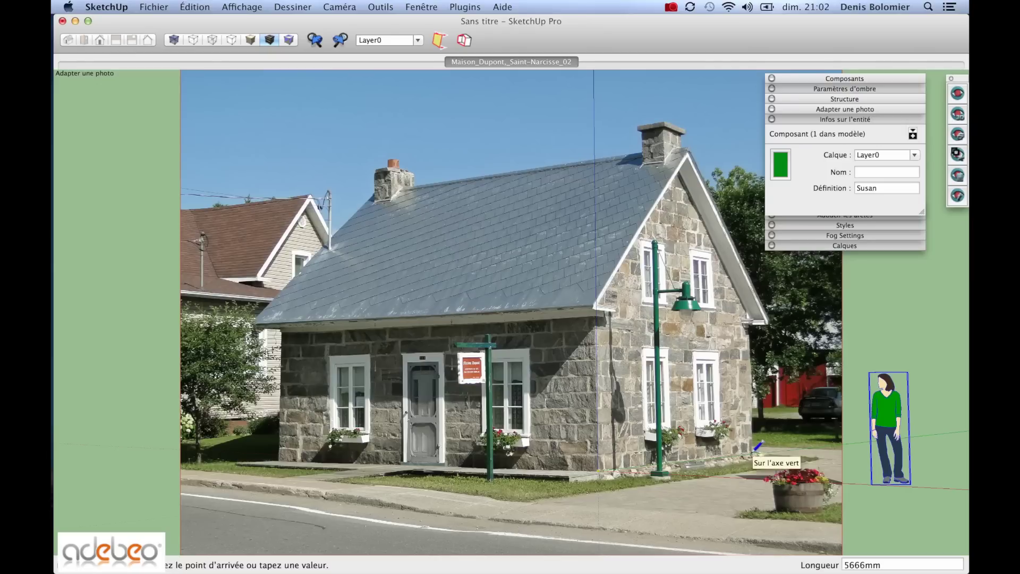
pyautogui.click(751, 452)
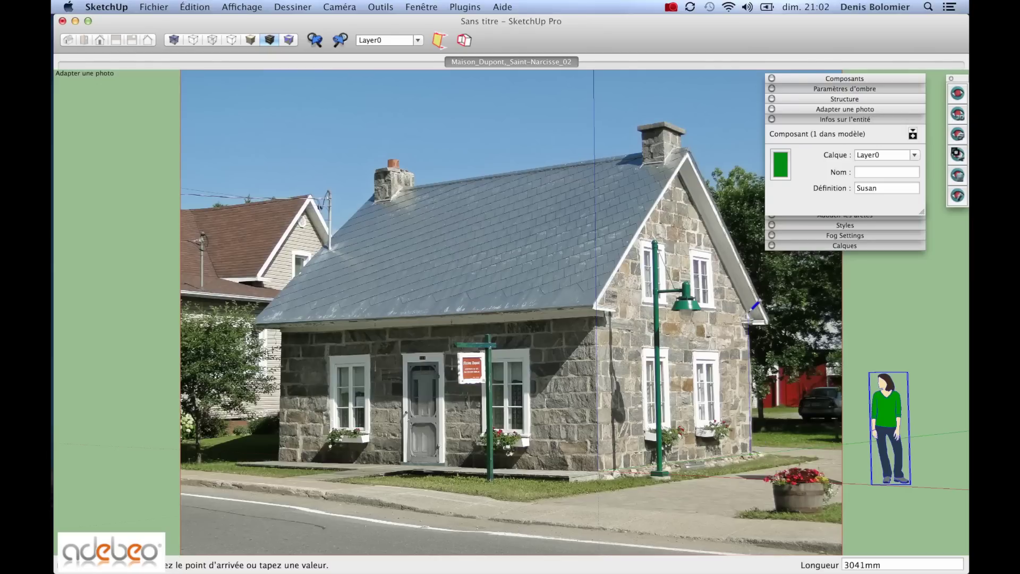
pyautogui.click(750, 308)
pyautogui.click(717, 303)
pyautogui.click(603, 467)
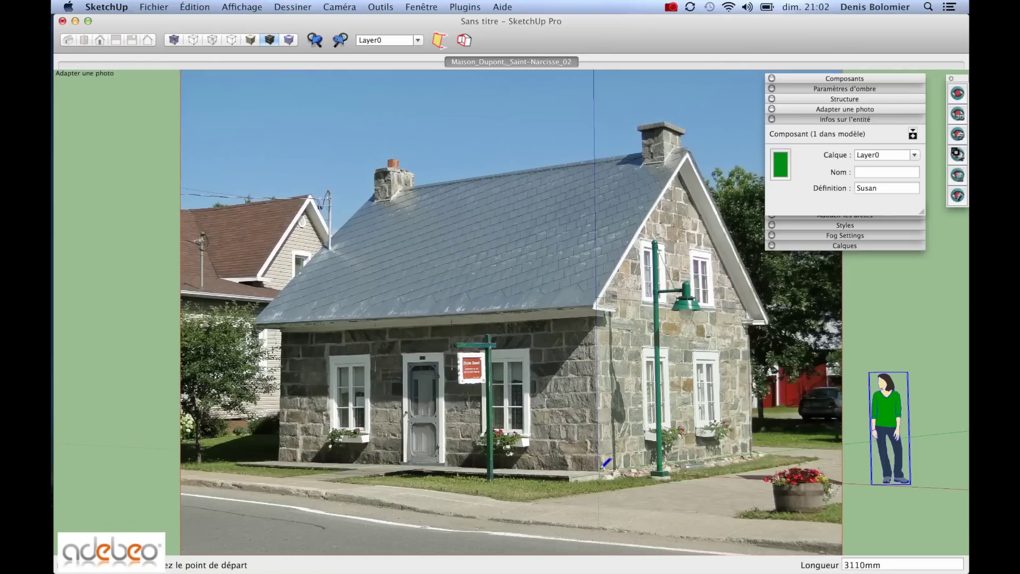
# - Examine the drawn wall away from the photo, selecting its face and the halves of its upper edge, and return to the matched photo's scene
pyautogui.moveTo(837, 379); pyautogui.dragTo(696, 358, button='middle')
pyautogui.press('space')
pyautogui.doubleClick(695, 357)
pyautogui.scroll(3, 716, 288)
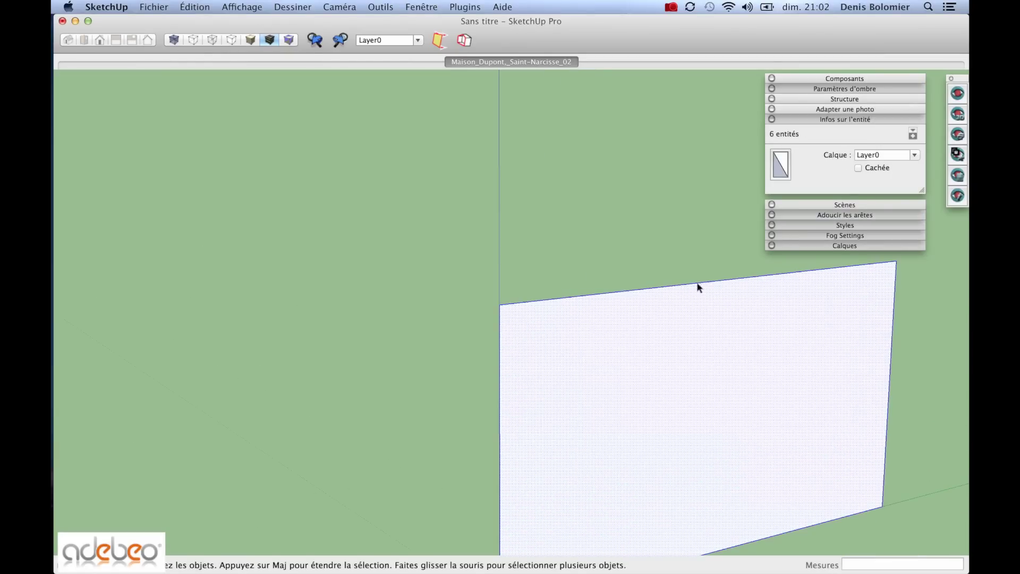
pyautogui.click(699, 282)
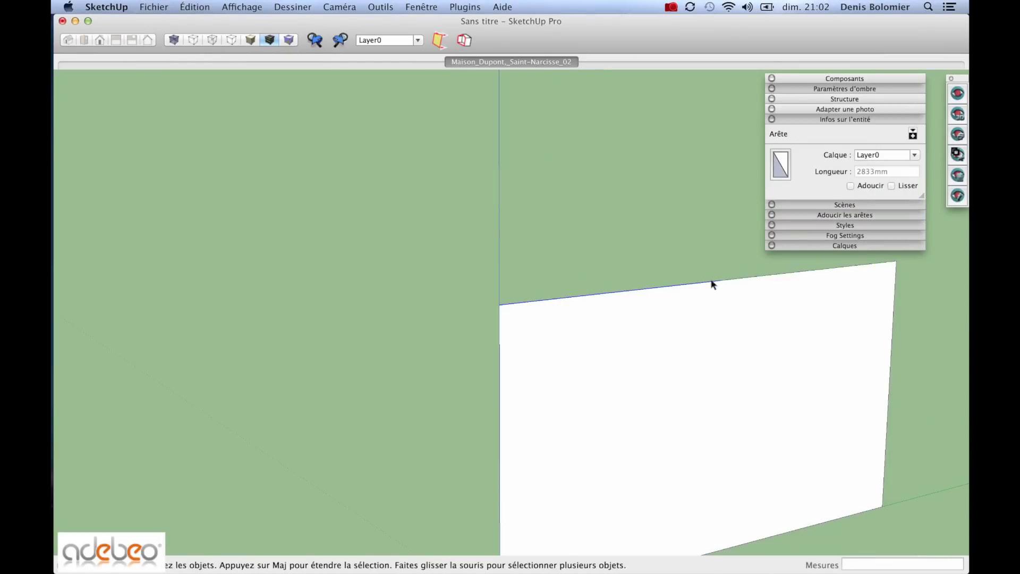
pyautogui.click(717, 281)
pyautogui.click(724, 280)
pyautogui.click(715, 281)
pyautogui.click(728, 279)
pyautogui.click(714, 283)
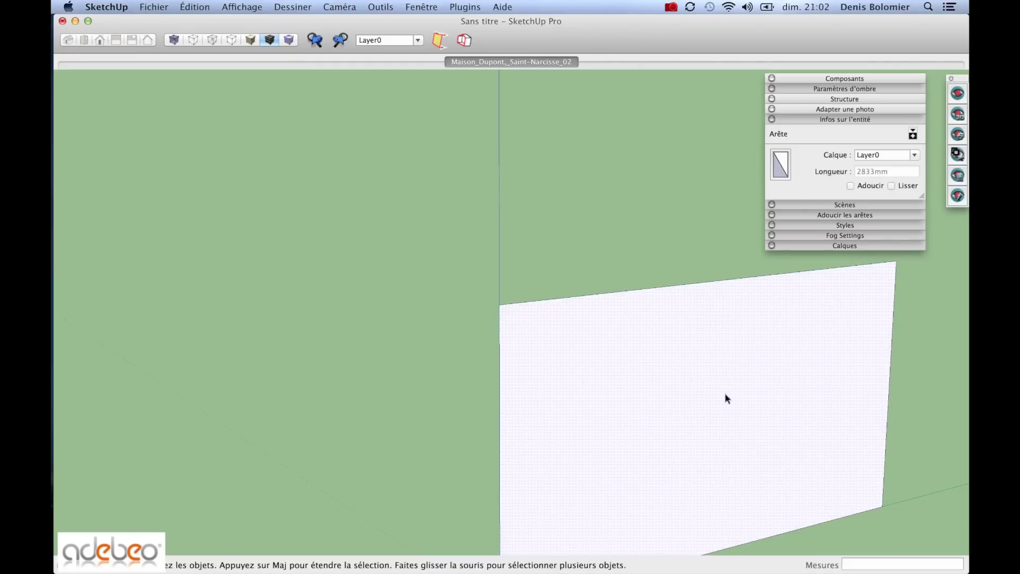
pyautogui.click(723, 399)
pyautogui.scroll(-2, 734, 487)
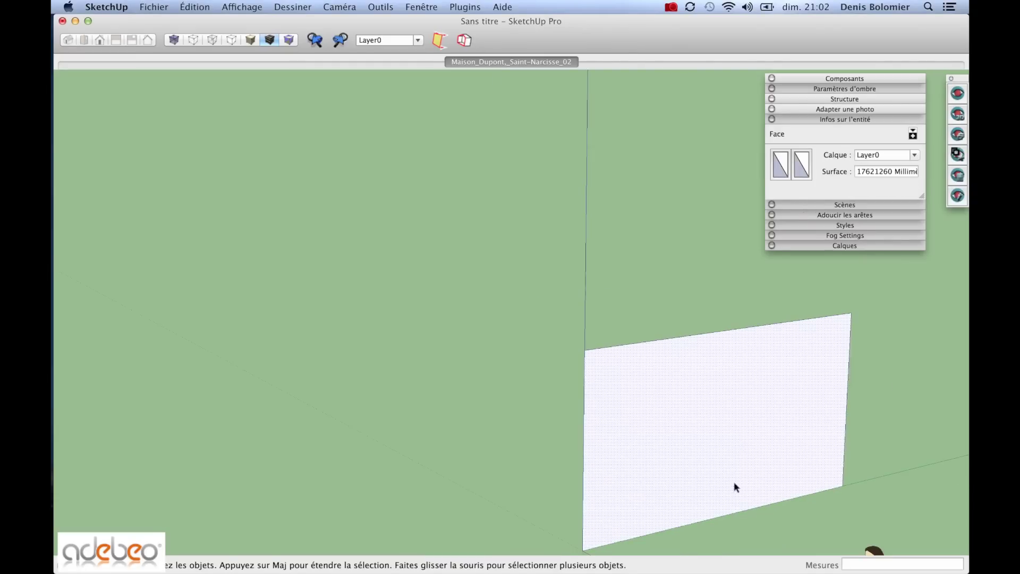
pyautogui.click(556, 65)
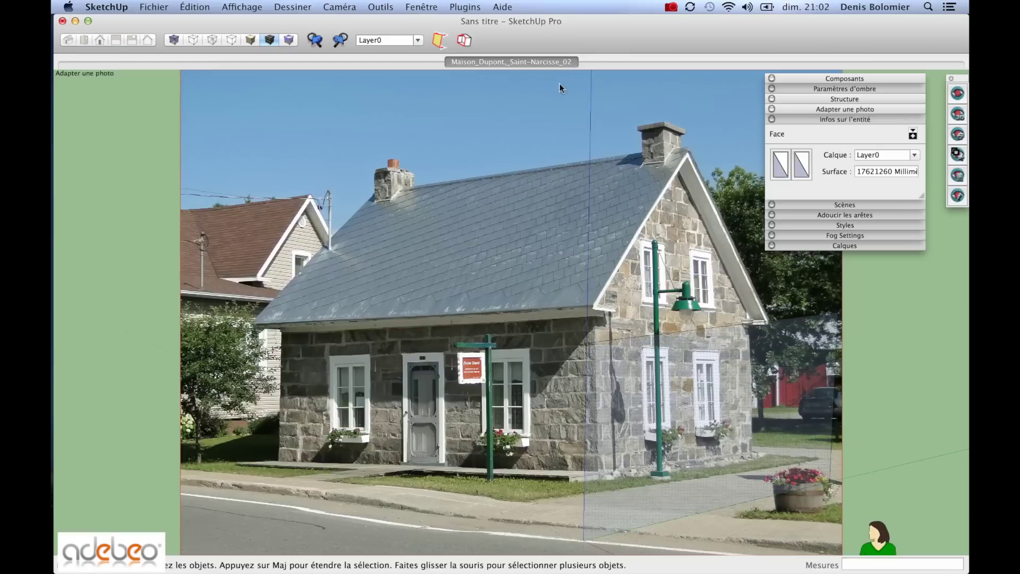
# - Move the midpoint of the gable wall's upper edge up about 2828 mm to the roof peak in the photo
pyautogui.click(814, 369)
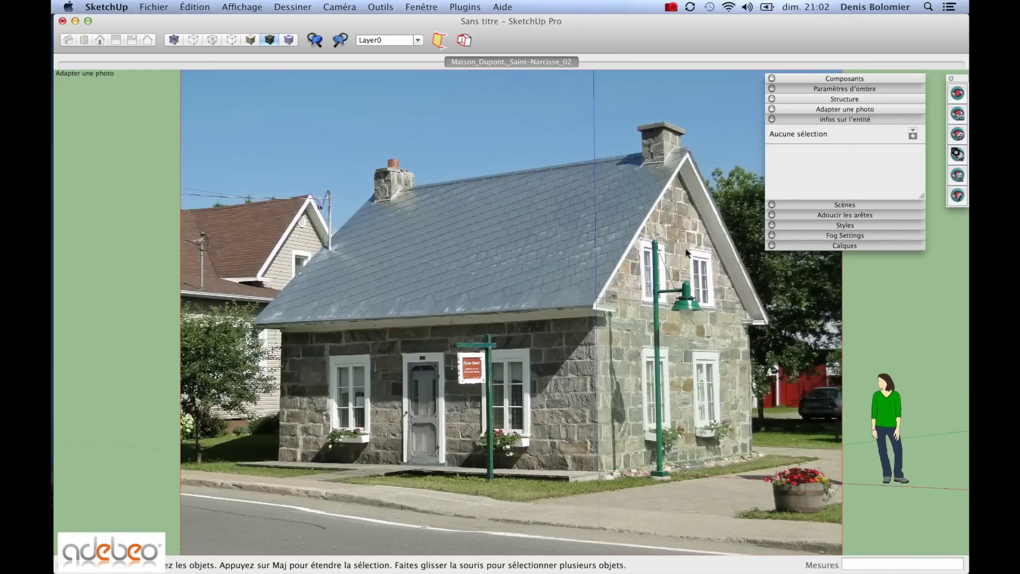
pyautogui.press('m')
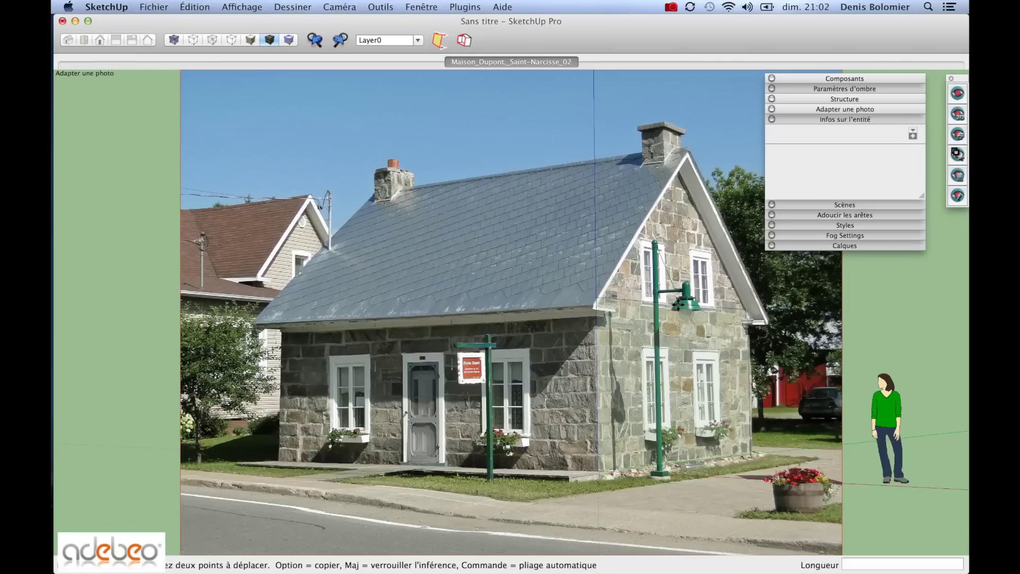
pyautogui.click(677, 304)
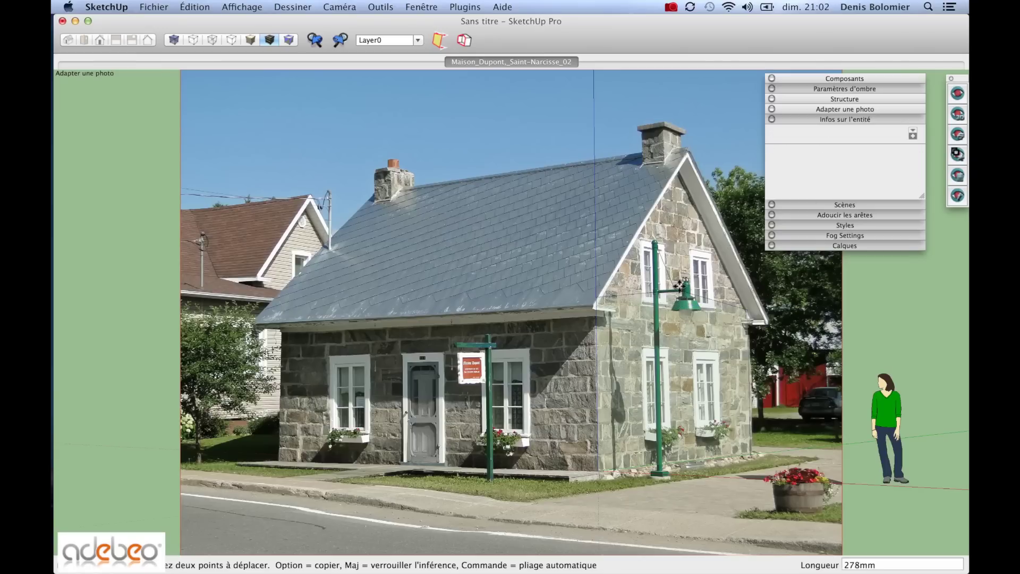
pyautogui.click(678, 160)
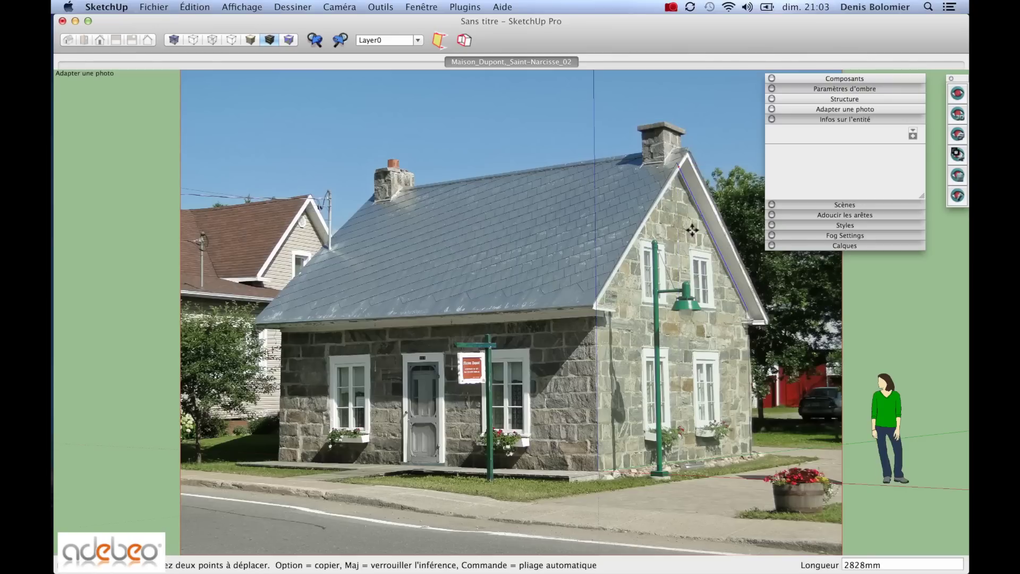
# - Push/Pull the gable face about 8726 mm along the facade to the house's far corner in the matched photo
pyautogui.scroll(3, 745, 306)
pyautogui.scroll(2, 746, 311)
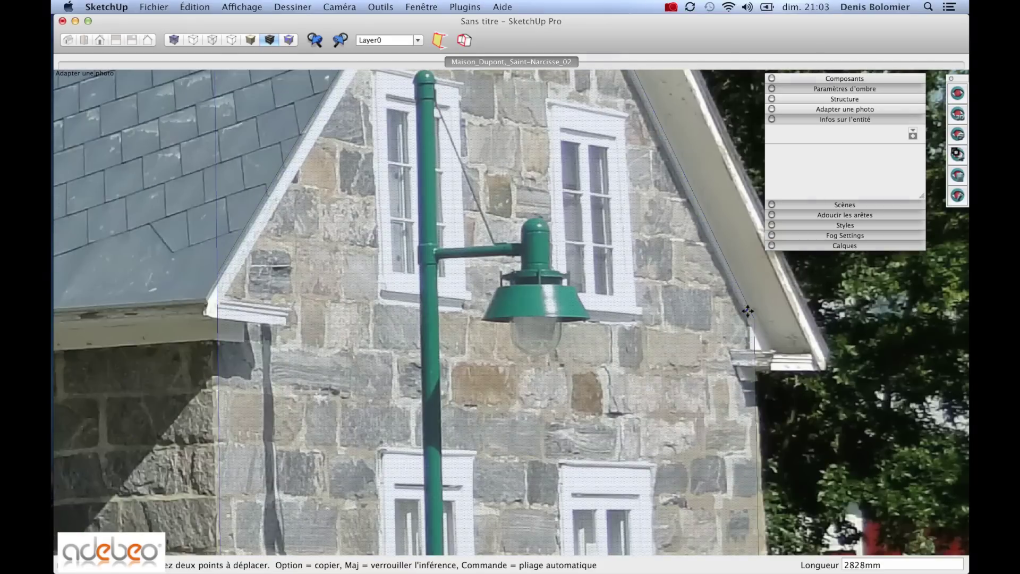
pyautogui.scroll(-5, 742, 298)
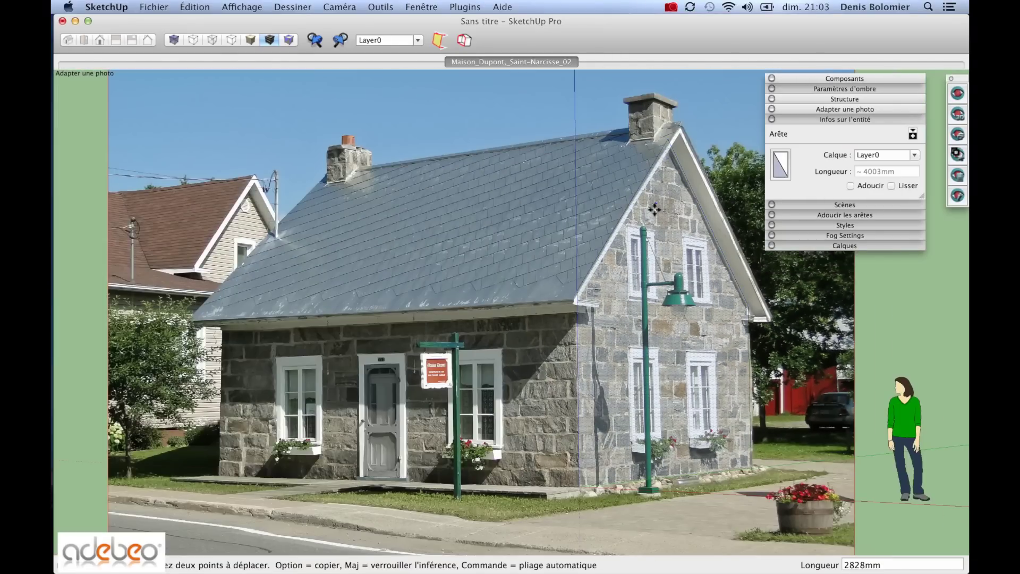
pyautogui.scroll(-3, 629, 418)
pyautogui.moveTo(665, 425); pyautogui.dragTo(529, 419, button='middle')
pyautogui.click(541, 60)
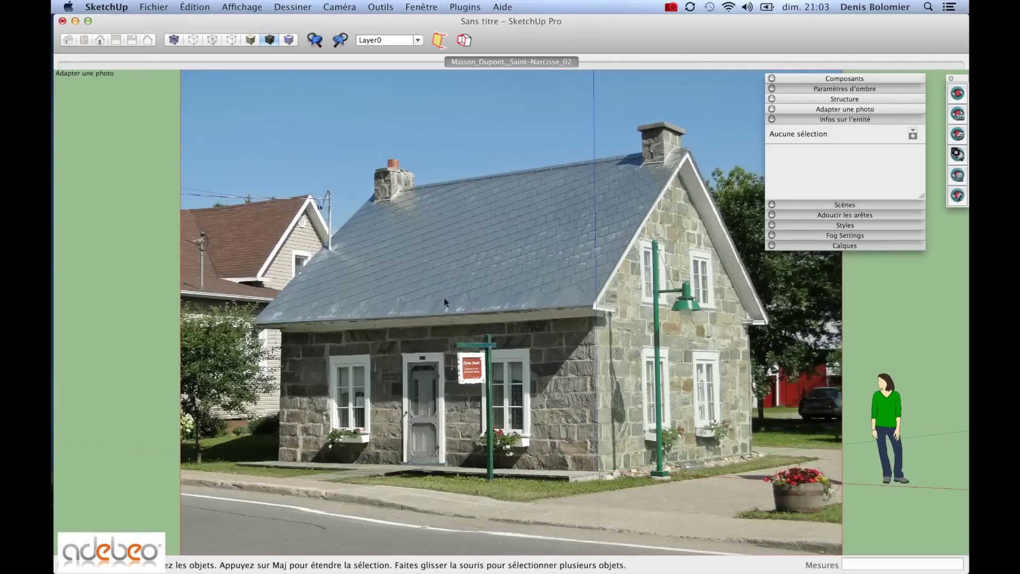
pyautogui.press('p')
pyautogui.click(506, 333)
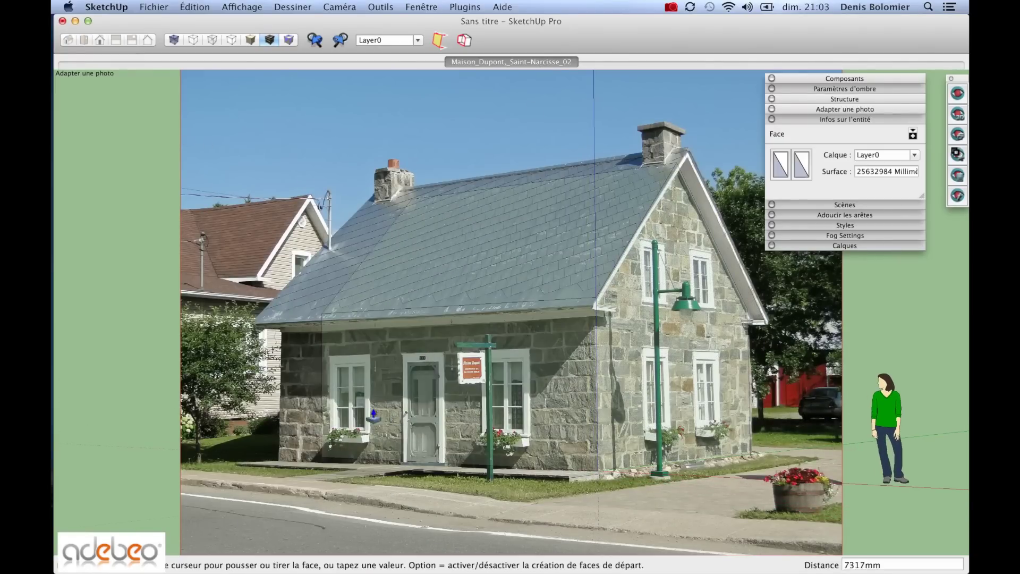
pyautogui.click(335, 411)
# - Thicken both roof slopes outward by 99 mm with Push/Pull, creating new starting faces and matching the photo's roof
pyautogui.moveTo(302, 467); pyautogui.dragTo(292, 464, button='middle')
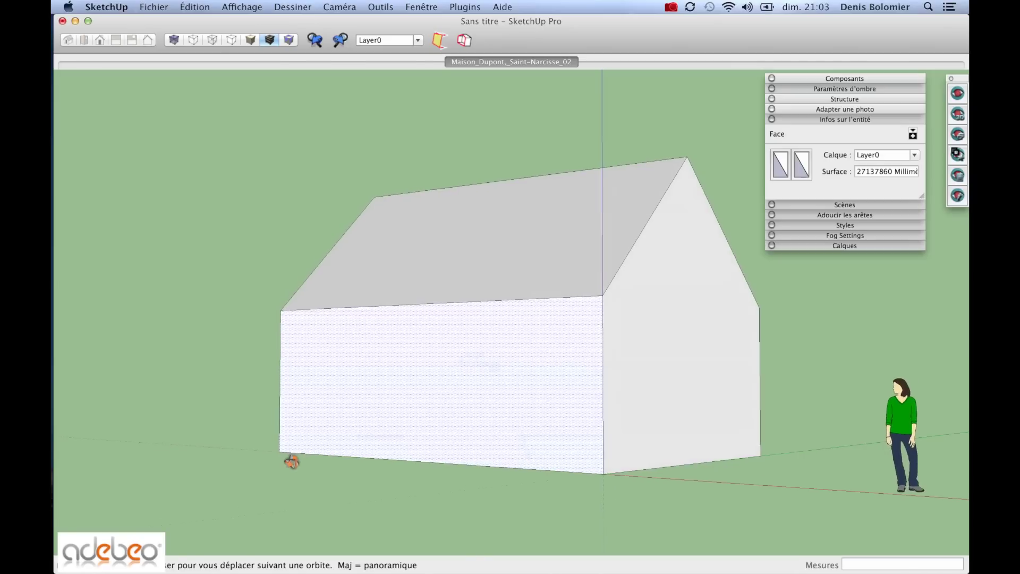
pyautogui.click(560, 64)
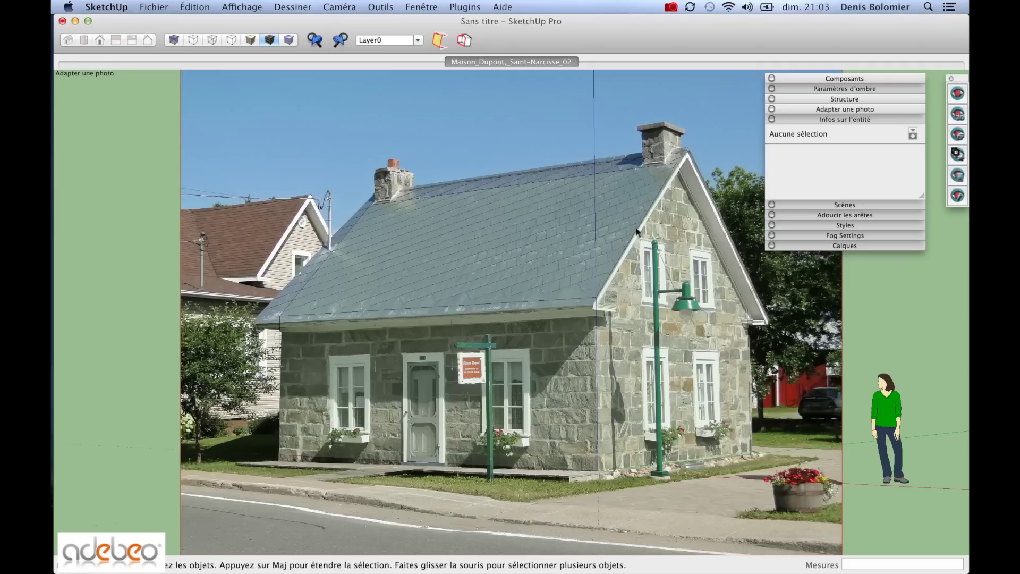
pyautogui.press('p')
pyautogui.moveTo(602, 240); pyautogui.dragTo(600, 312, button='middle')
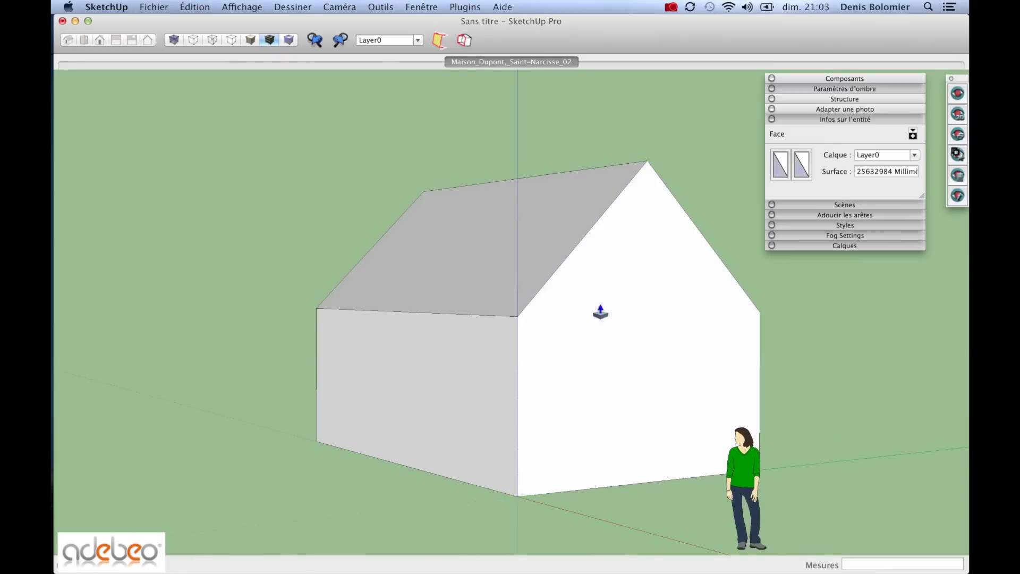
pyautogui.press('space')
pyautogui.press('p')
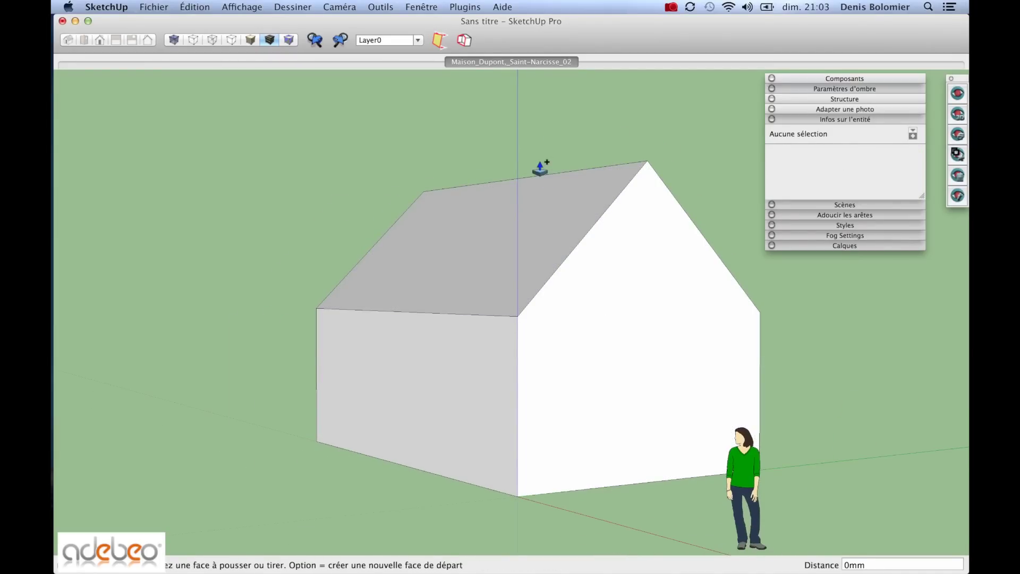
pyautogui.click(553, 211)
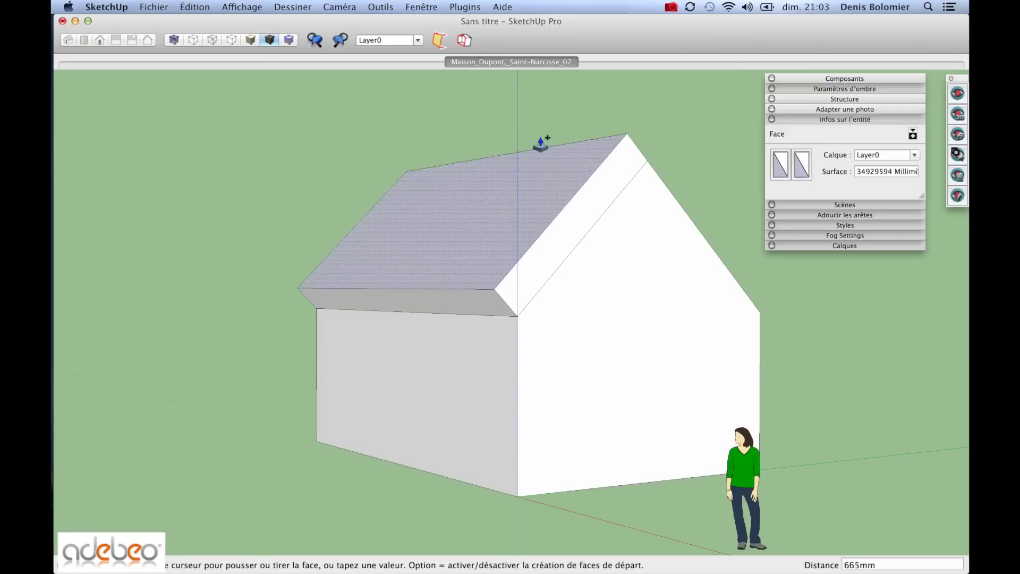
pyautogui.click(554, 61)
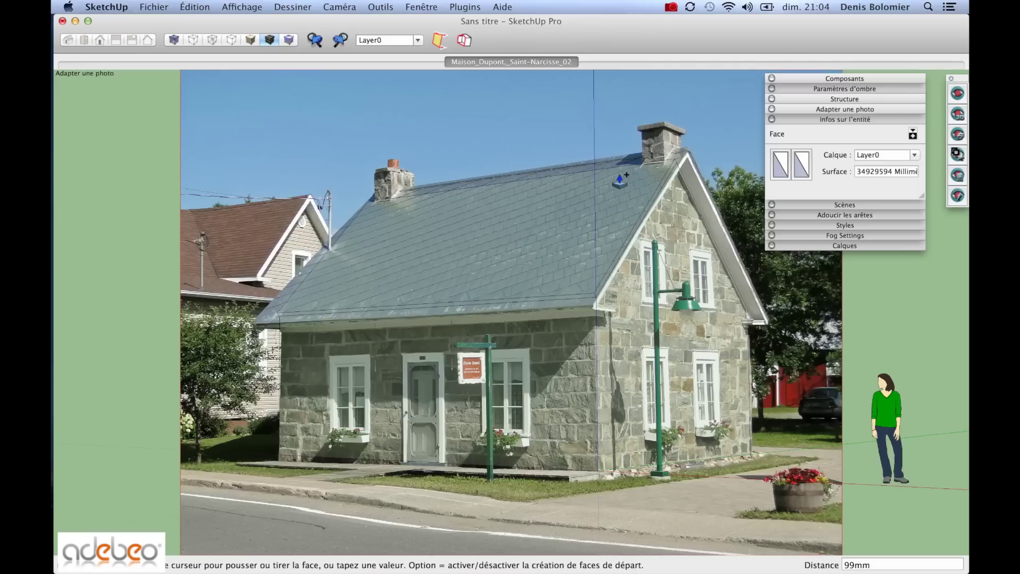
pyautogui.click(620, 179)
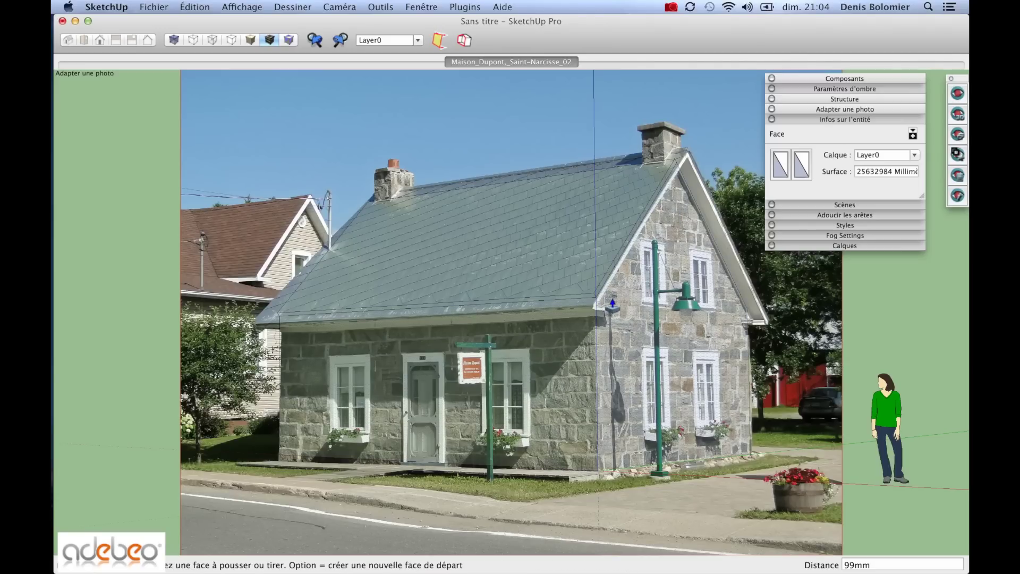
pyautogui.moveTo(612, 303); pyautogui.dragTo(569, 308, button='middle')
pyautogui.click(583, 267)
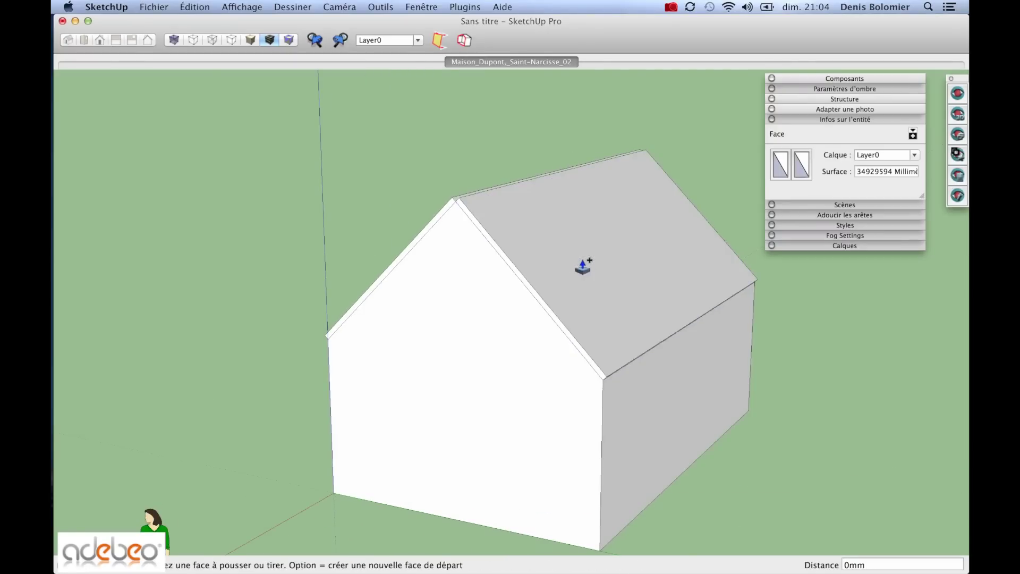
# - Draw lines about 99 mm long that extend the roof slopes and close the square notch at the gable peak
pyautogui.moveTo(510, 255); pyautogui.dragTo(634, 228, button='middle')
pyautogui.moveTo(557, 214); pyautogui.dragTo(558, 166, button='middle')
pyautogui.scroll(5, 558, 166)
pyautogui.moveTo(573, 222)
pyautogui.mouseDown(button='middle')
pyautogui.moveTo(576, 260)
pyautogui.moveTo(558, 230)
pyautogui.mouseUp(button='middle')
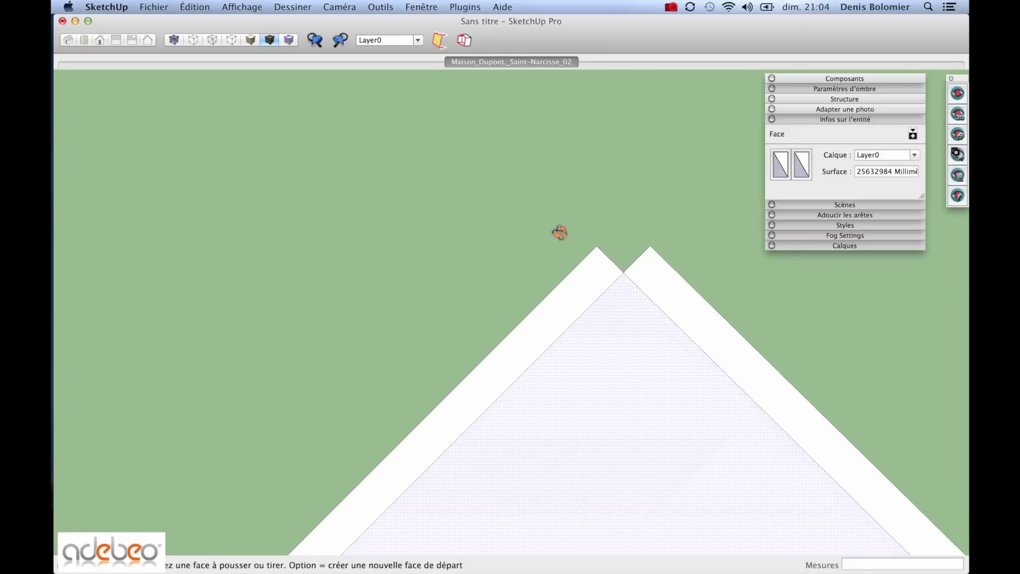
pyautogui.press('l')
pyautogui.click(596, 247)
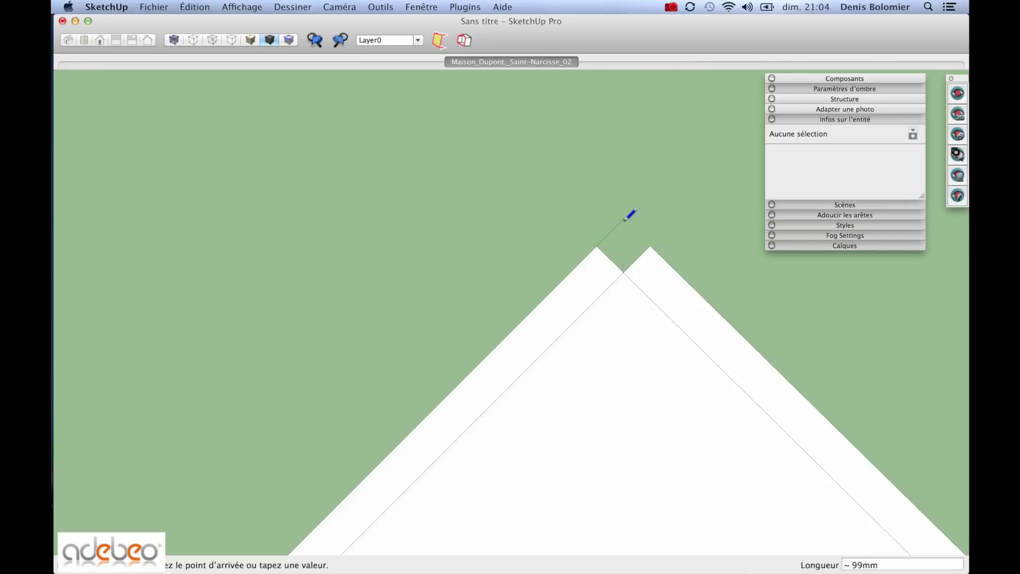
# - Push/Pull the small square at the gable peak 8726 mm along the ridge to the opposite gable
pyautogui.moveTo(656, 238); pyautogui.dragTo(664, 393, button='middle')
pyautogui.press('p')
pyautogui.click(762, 369)
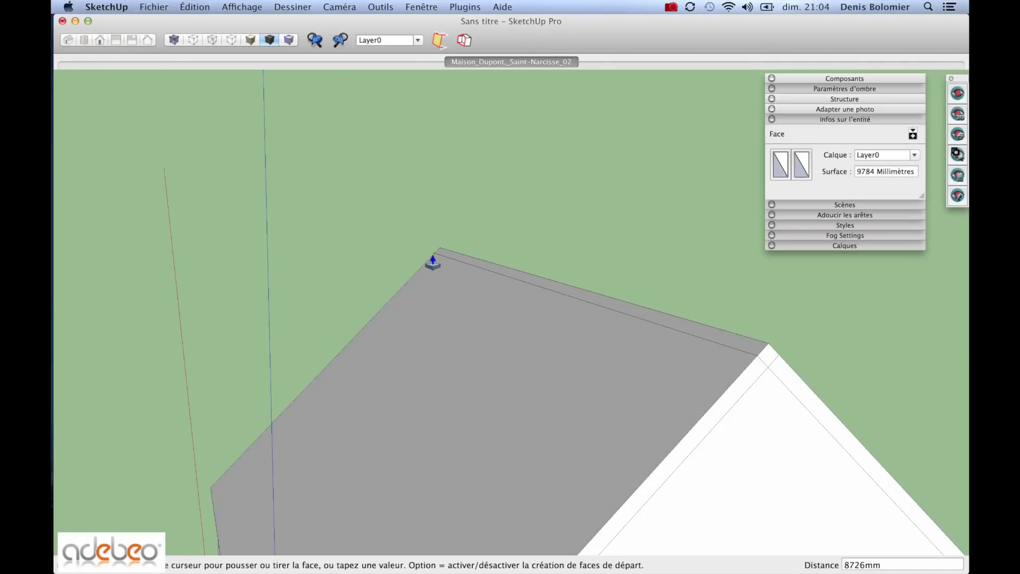
pyautogui.click(433, 262)
# - Erase the leftover edges along the roof ridge and at the peak of the gable beside the origin
pyautogui.moveTo(433, 262); pyautogui.dragTo(56, 323, button='middle')
pyautogui.scroll(-5, 216, 347)
pyautogui.scroll(2, 588, 337)
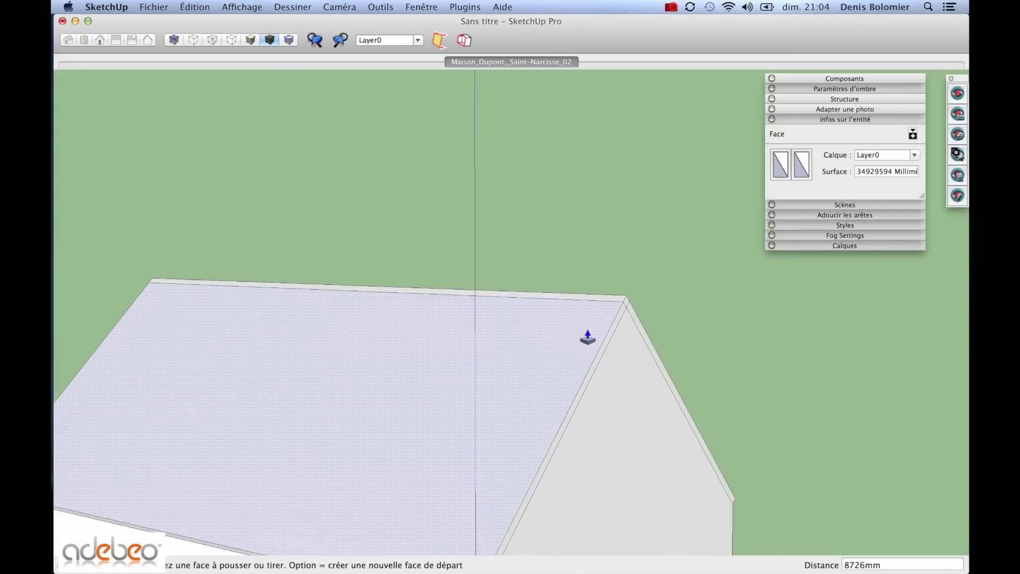
pyautogui.scroll(3, 587, 337)
pyautogui.press('e')
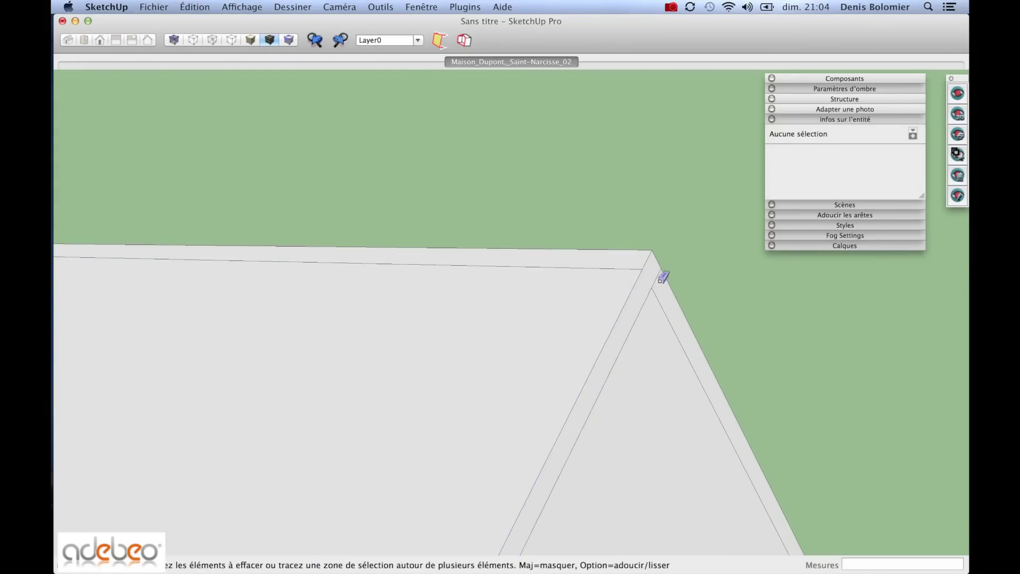
pyautogui.scroll(-2, 657, 288)
pyautogui.moveTo(637, 272); pyautogui.dragTo(328, 356, button='middle')
pyautogui.moveTo(600, 290); pyautogui.dragTo(577, 325)
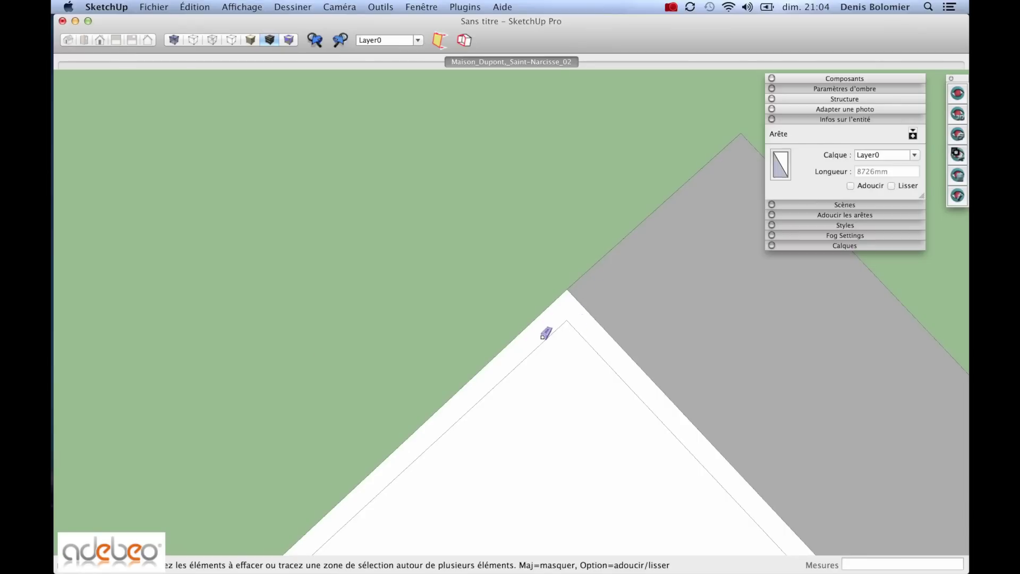
# - Erase the leftover edges of the small square at the opposite gable's peak, and return to the first gable's side
pyautogui.moveTo(543, 336)
pyautogui.mouseDown(button='middle')
pyautogui.moveTo(719, 371)
pyautogui.moveTo(642, 394)
pyautogui.moveTo(911, 425)
pyautogui.moveTo(724, 301)
pyautogui.moveTo(537, 253)
pyautogui.mouseUp(button='middle')
pyautogui.scroll(10, 492, 230)
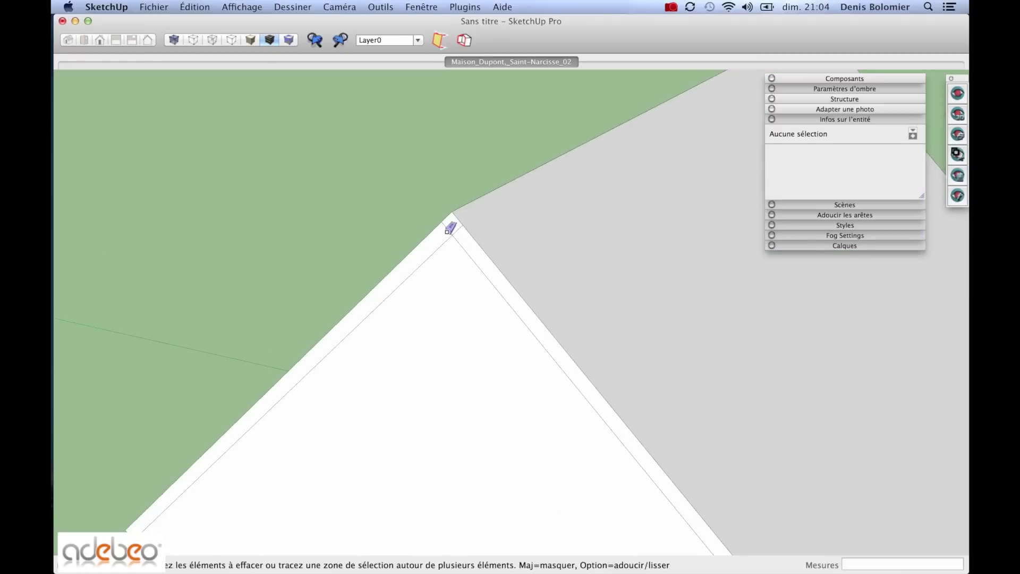
pyautogui.click(457, 228)
pyautogui.scroll(-5, 458, 229)
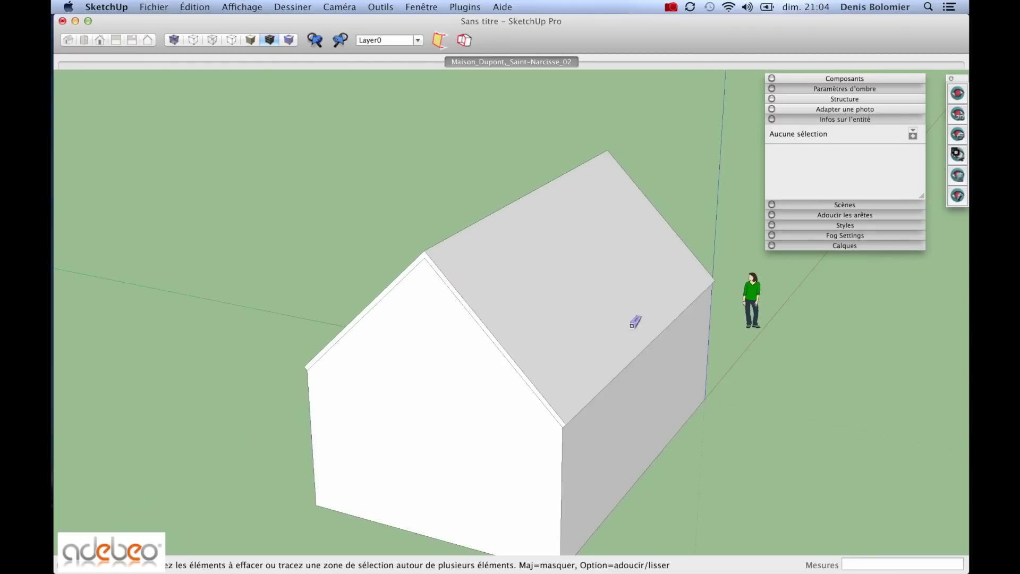
pyautogui.moveTo(635, 322); pyautogui.dragTo(384, 287, button='middle')
pyautogui.scroll(5, 539, 194)
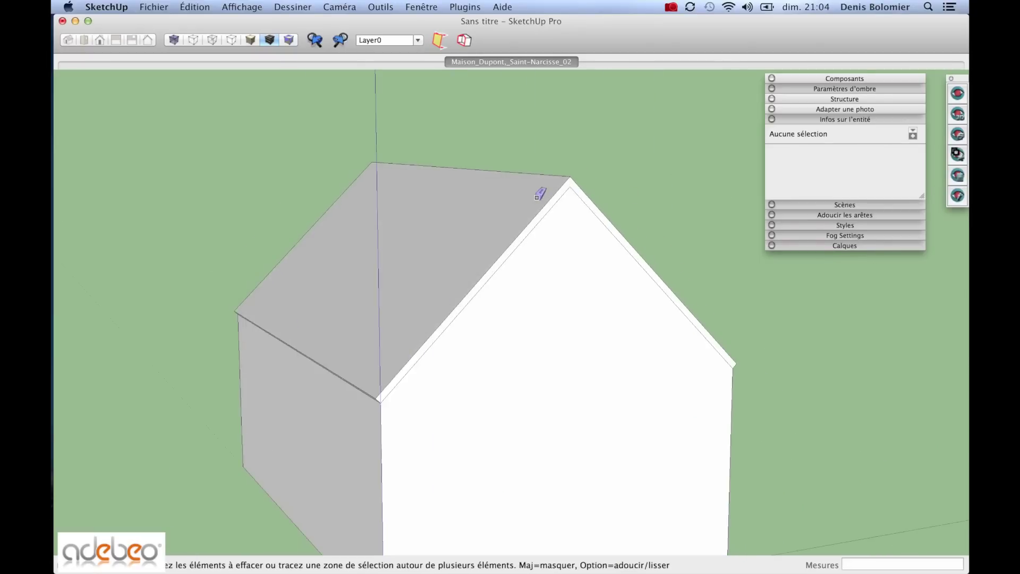
pyautogui.moveTo(555, 214); pyautogui.dragTo(579, 222, button='middle')
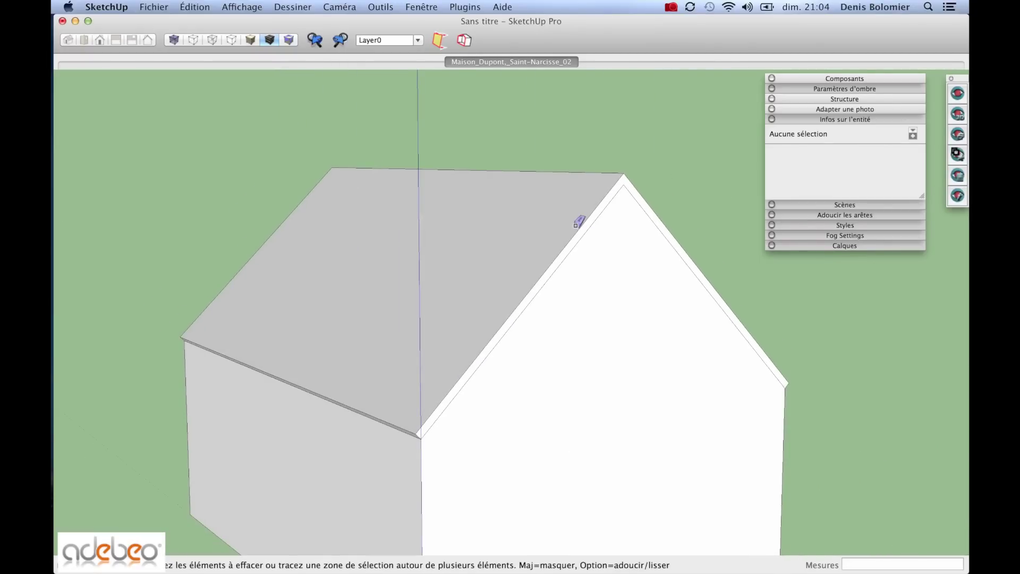
# - Push/Pull the roof's gable-end strip 271 mm outward to match the photo's overhang, and apply the same offset at the opposite gable
pyautogui.scroll(-2, 567, 212)
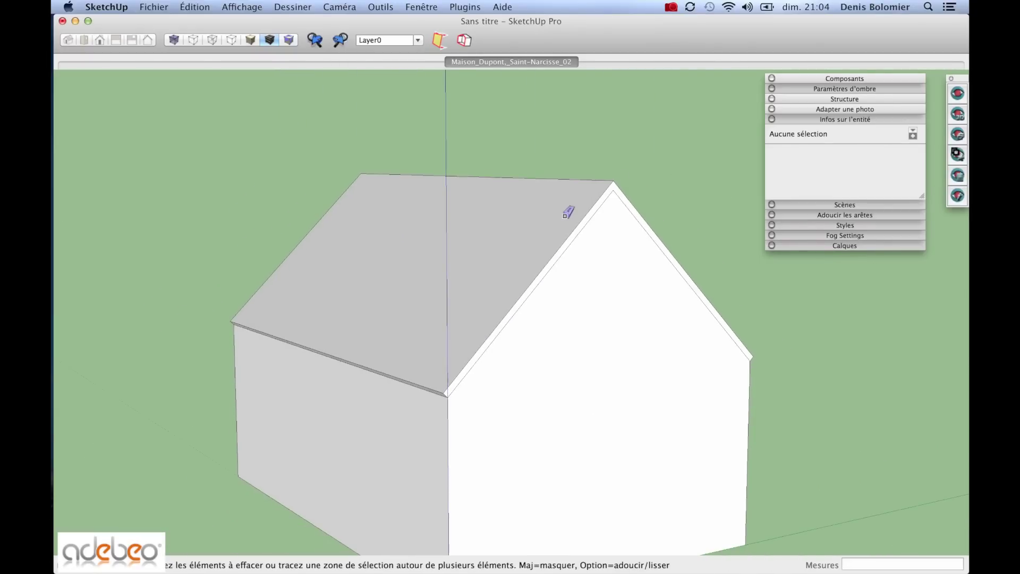
pyautogui.click(550, 64)
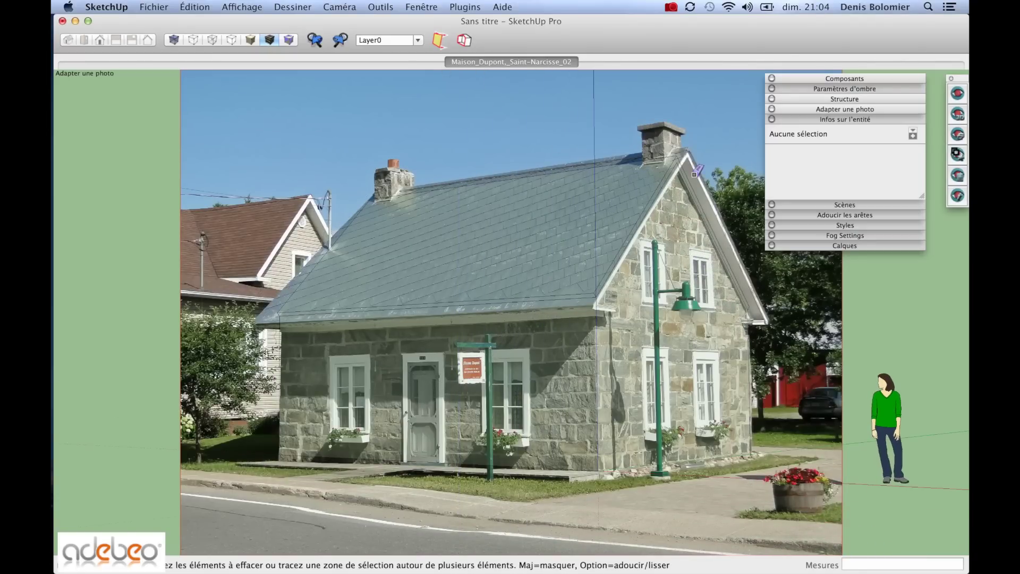
pyautogui.press('p')
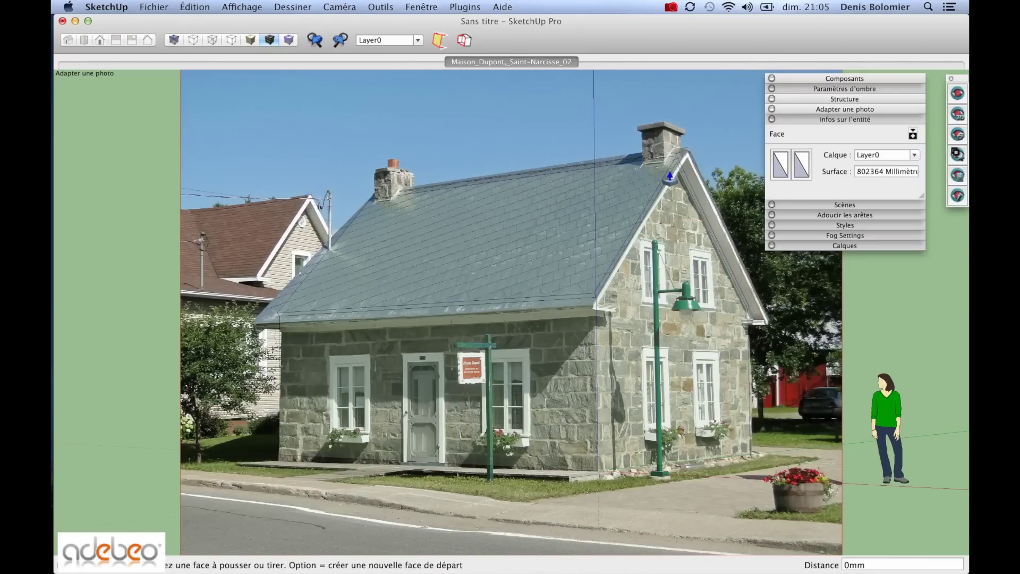
pyautogui.click(670, 176)
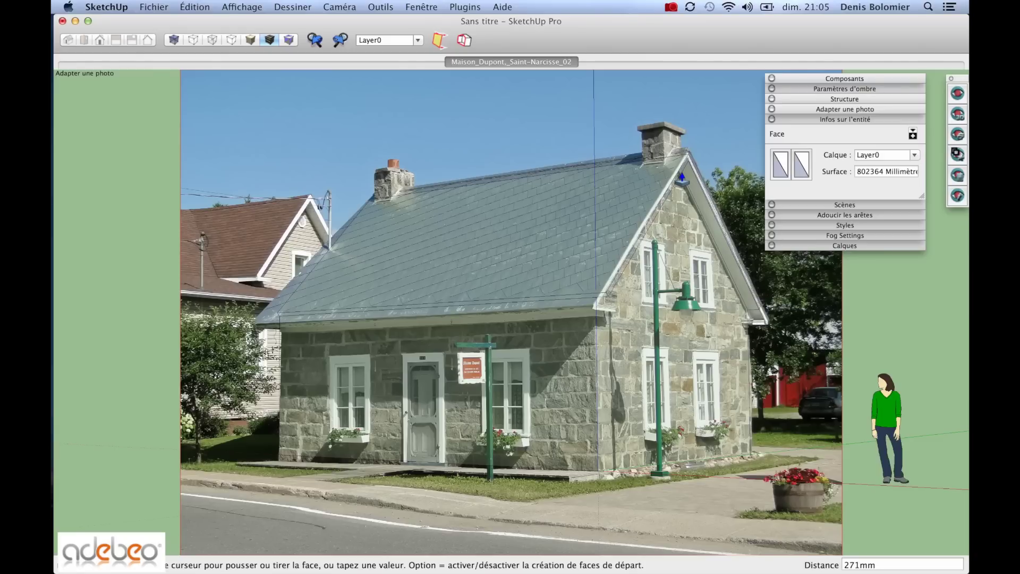
pyautogui.click(681, 178)
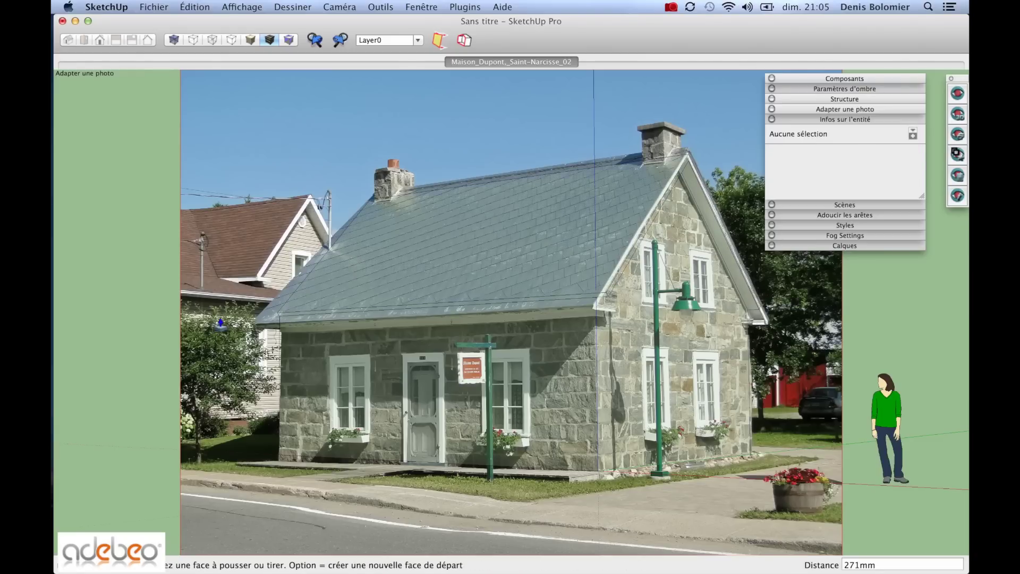
pyautogui.moveTo(323, 307); pyautogui.dragTo(811, 280, button='middle')
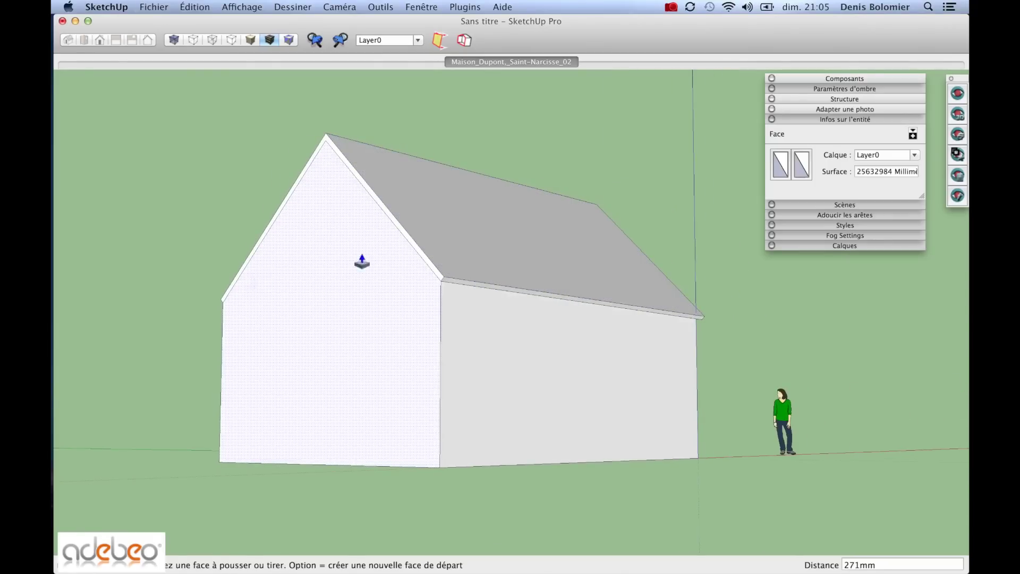
pyautogui.doubleClick(405, 245)
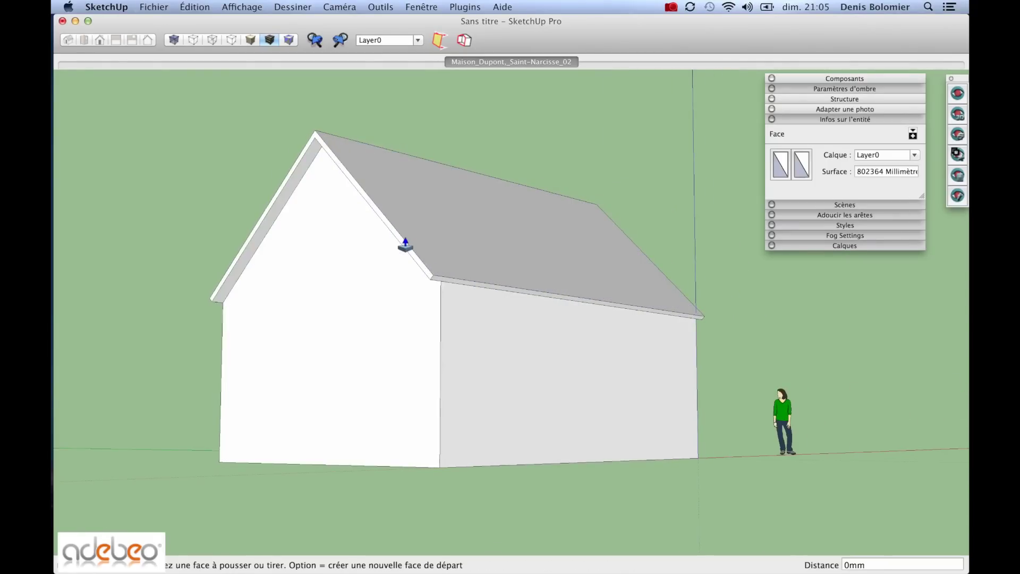
# - Push/Pull the roof's lower edge face 383 mm down the slope to match the photo's eave, and extend the opposite eave equally
pyautogui.click(497, 62)
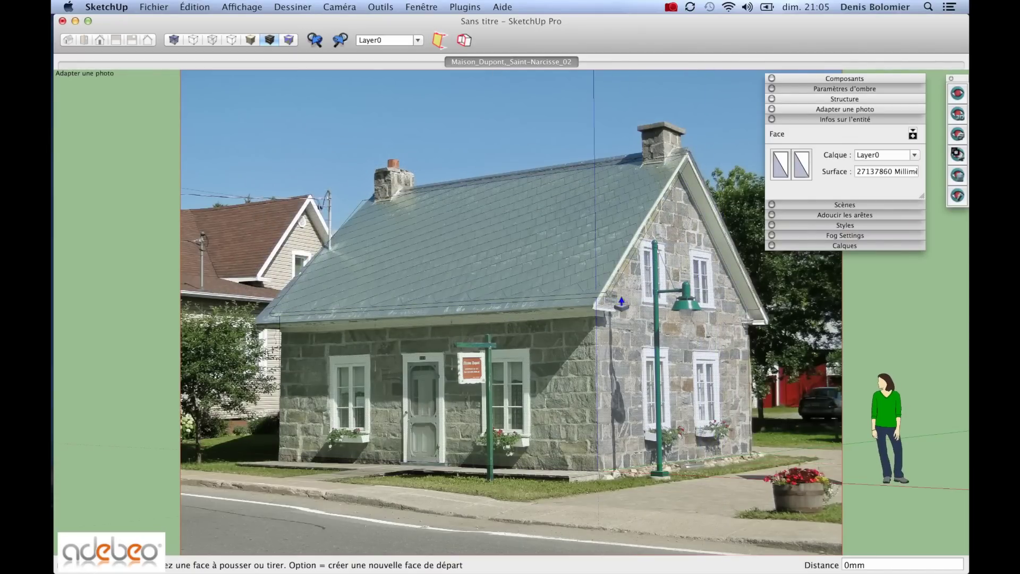
pyautogui.click(603, 301)
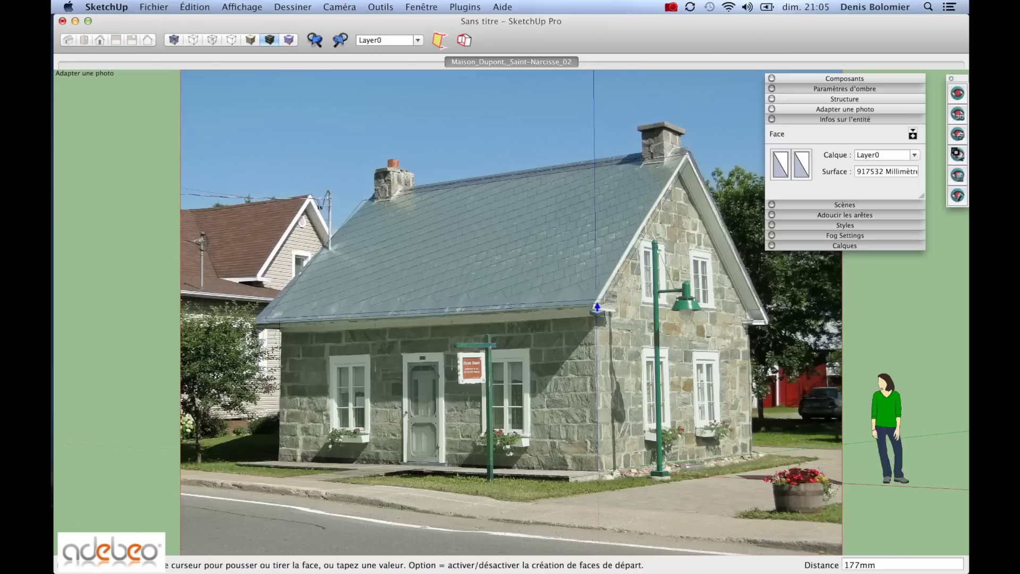
pyautogui.click(595, 315)
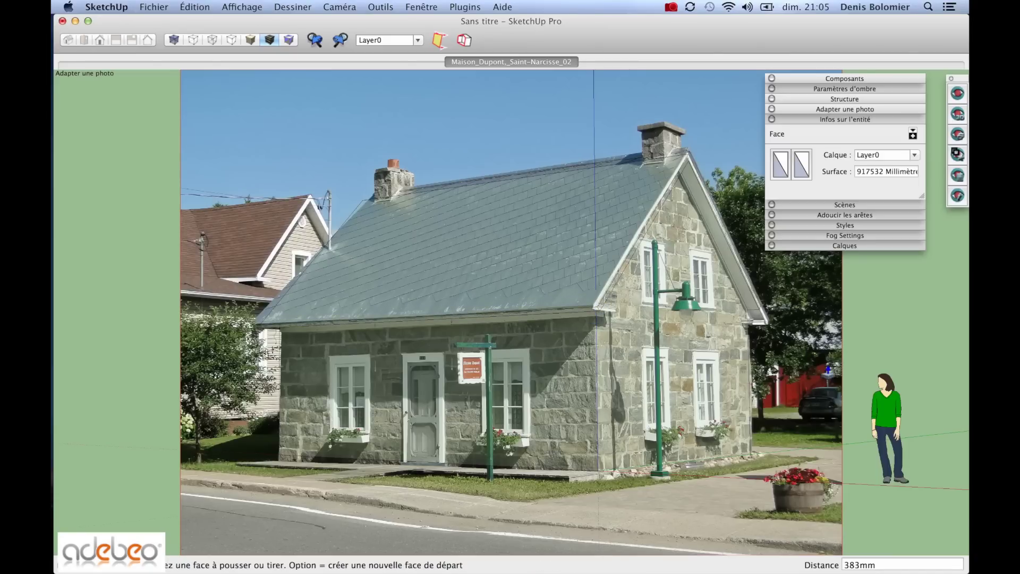
pyautogui.moveTo(595, 314); pyautogui.dragTo(719, 321, button='middle')
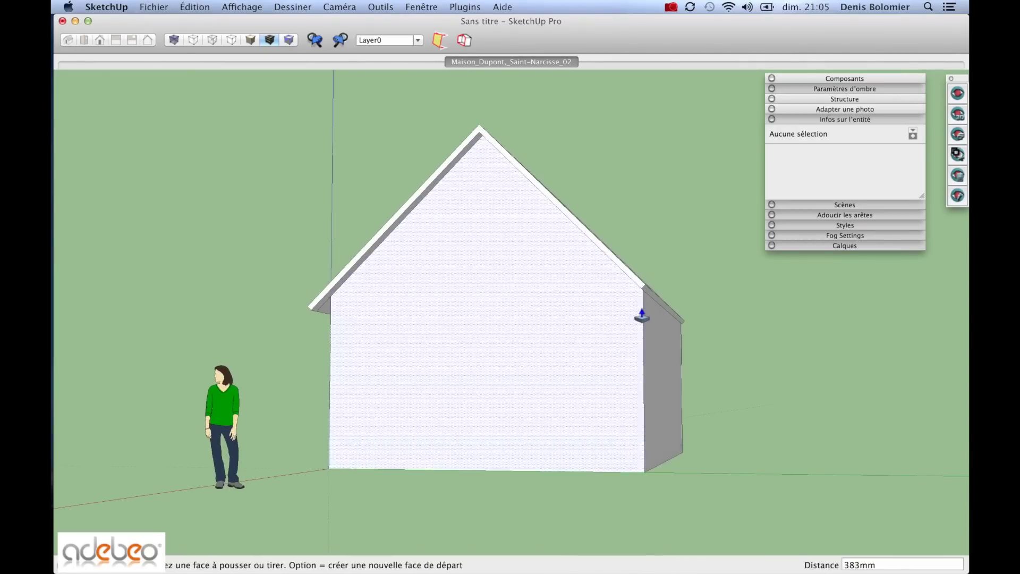
pyautogui.moveTo(517, 307); pyautogui.dragTo(605, 167, button='middle')
# - Trace the small cornice return at the gable's near lower corner over the photo, with a 77 mm end and a top edge about 394 mm long
pyautogui.click(525, 63)
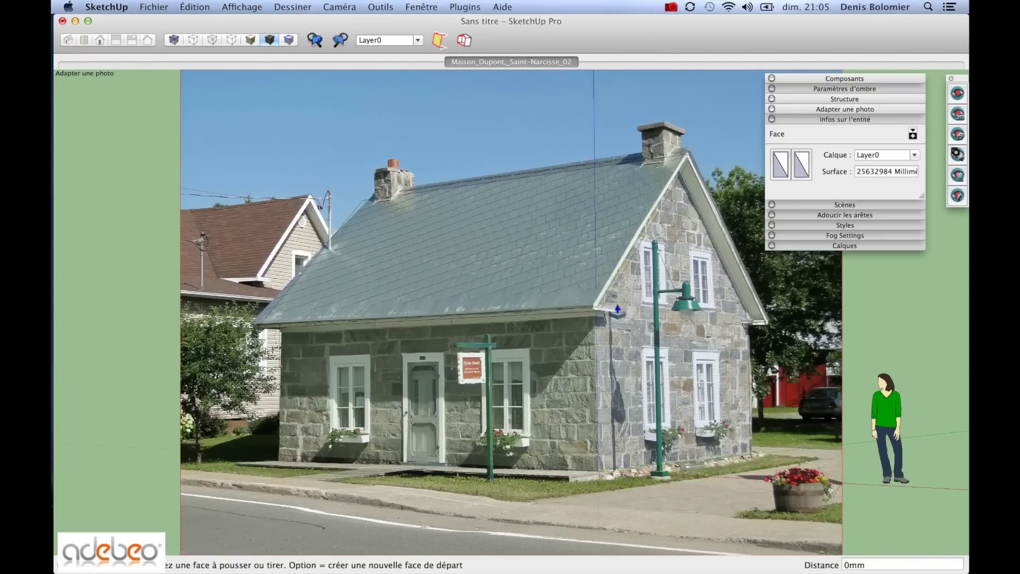
pyautogui.scroll(6, 618, 310)
pyautogui.press('l')
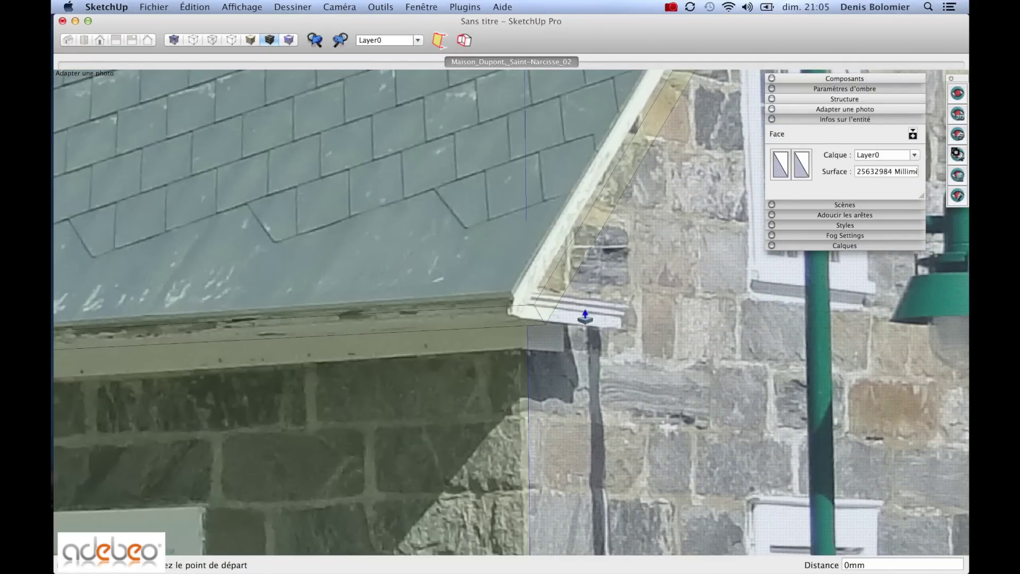
pyautogui.click(545, 322)
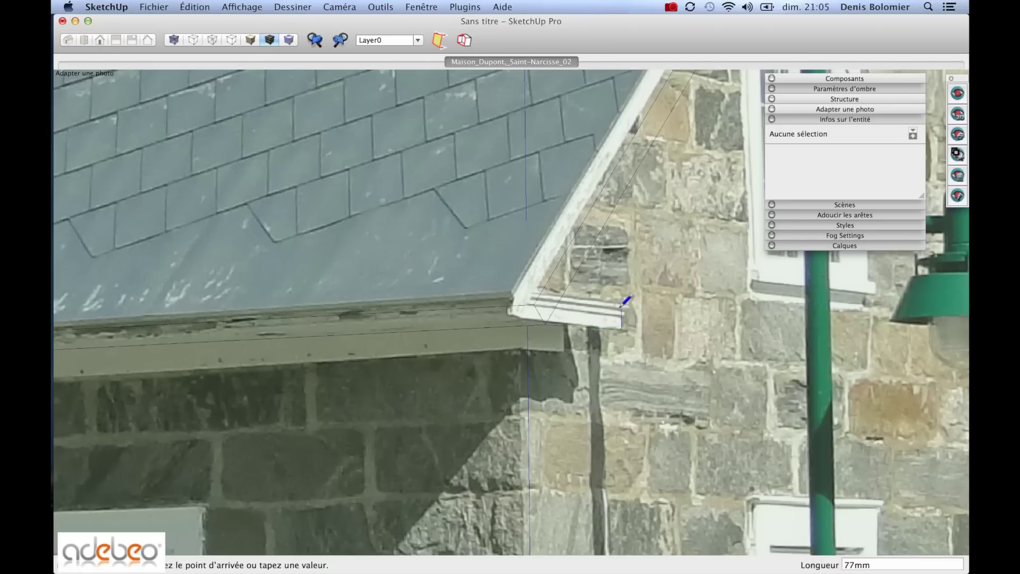
pyautogui.click(566, 316)
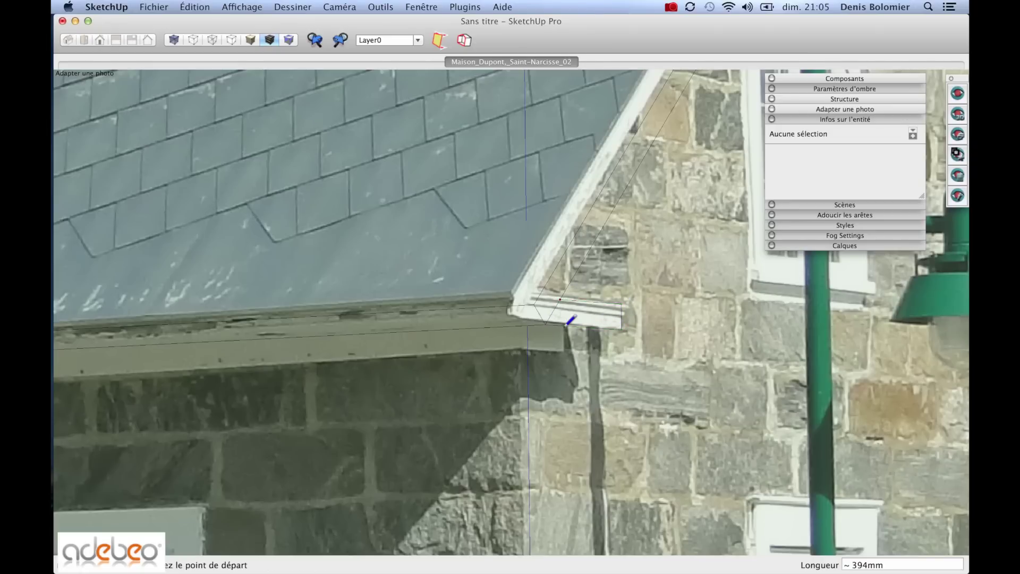
# - Push/Pull the cornice return's profile back to the gable wall from behind
pyautogui.moveTo(566, 318); pyautogui.dragTo(617, 306, button='middle')
pyautogui.press('p')
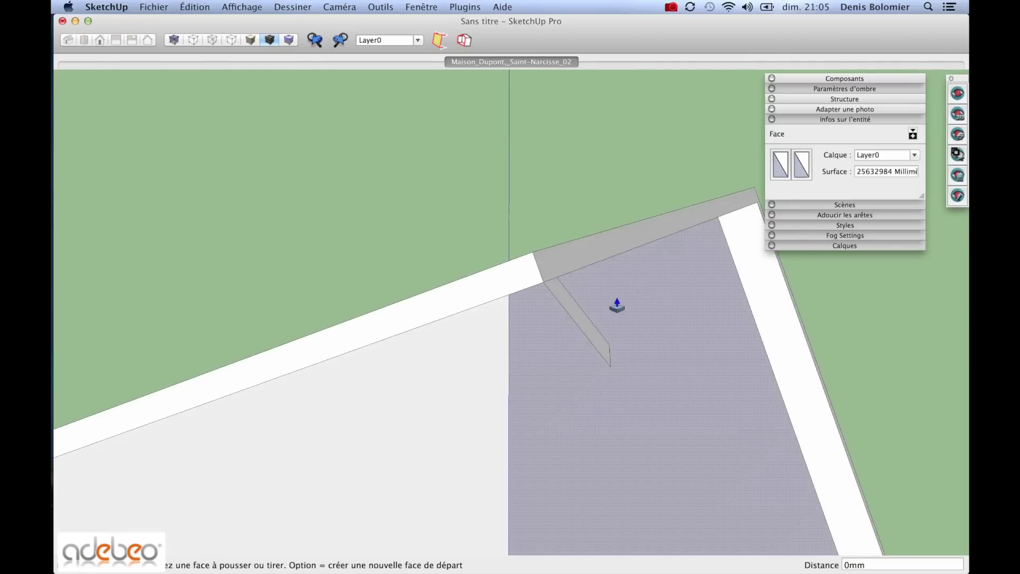
pyautogui.click(573, 319)
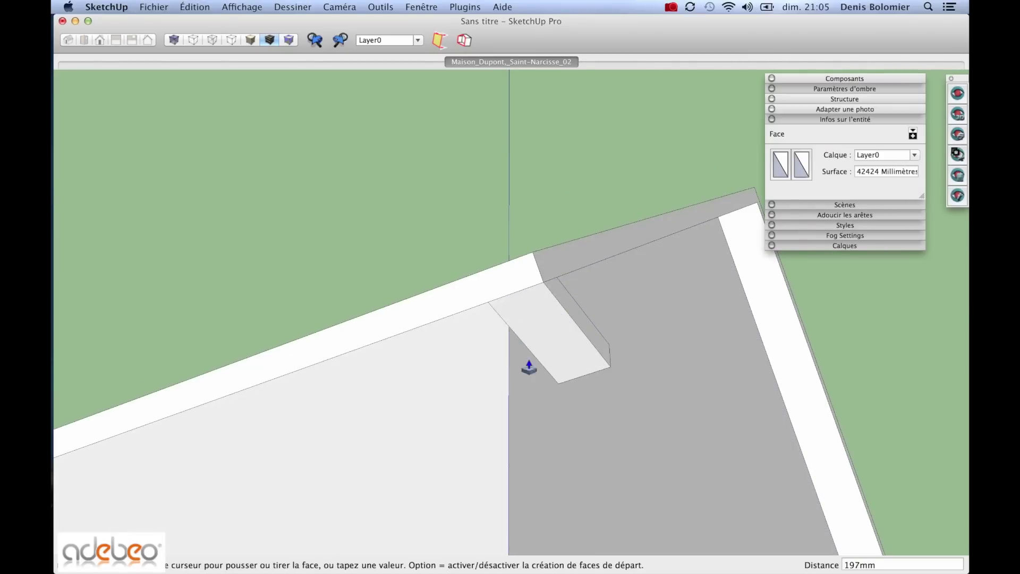
pyautogui.click(524, 405)
# - Push/Pull the triangular face beneath the eave overhang 8726 mm along the long wall to the opposite gable
pyautogui.moveTo(524, 405); pyautogui.dragTo(627, 354, button='middle')
pyautogui.click(620, 358)
pyautogui.scroll(-5, 619, 358)
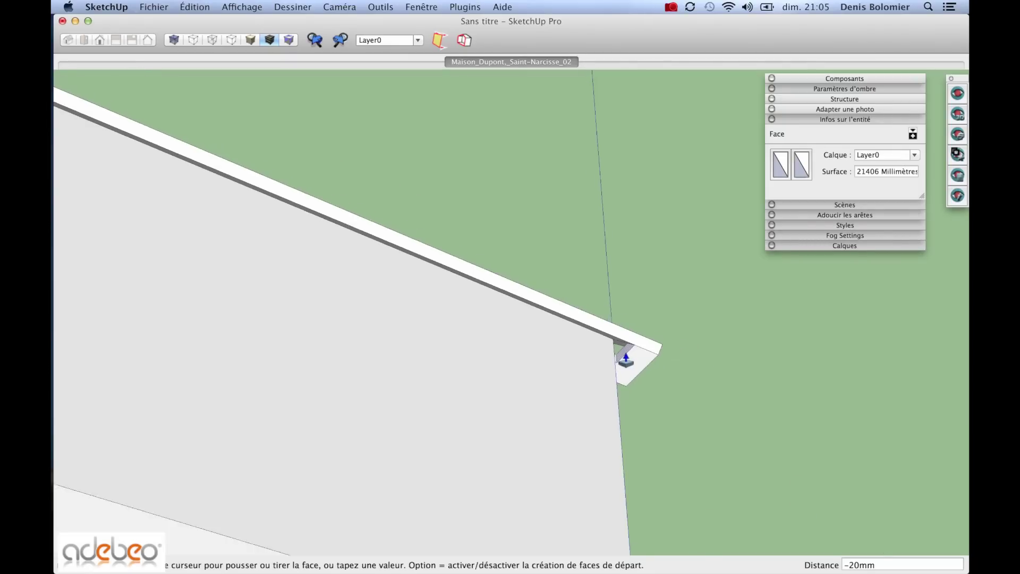
pyautogui.scroll(4, 425, 273)
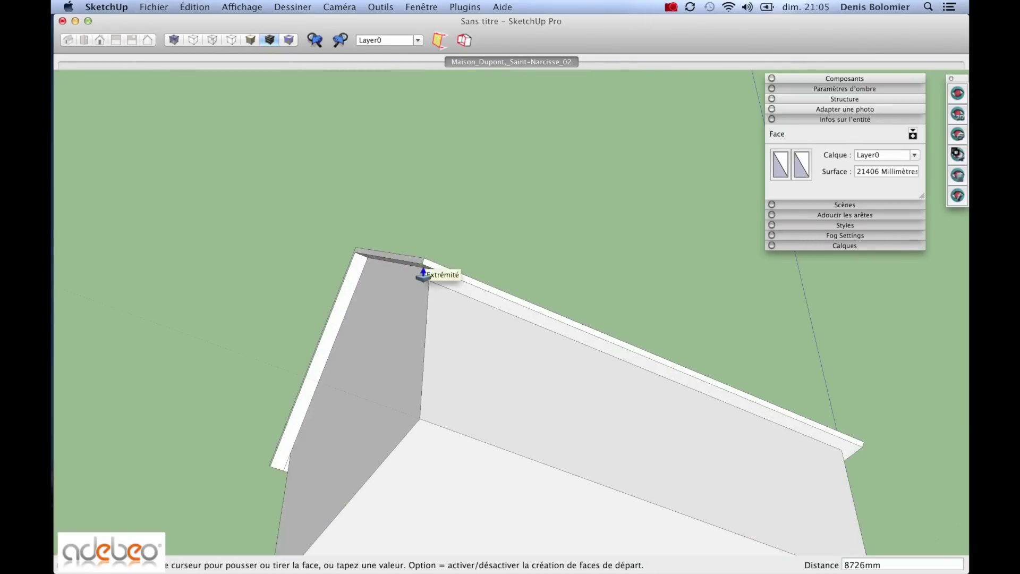
pyautogui.click(423, 274)
# - Push/Pull the end face of the boxed-in eave 271 mm farther to the roof's outer edge at the opposite gable
pyautogui.scroll(4, 424, 271)
pyautogui.click(440, 285)
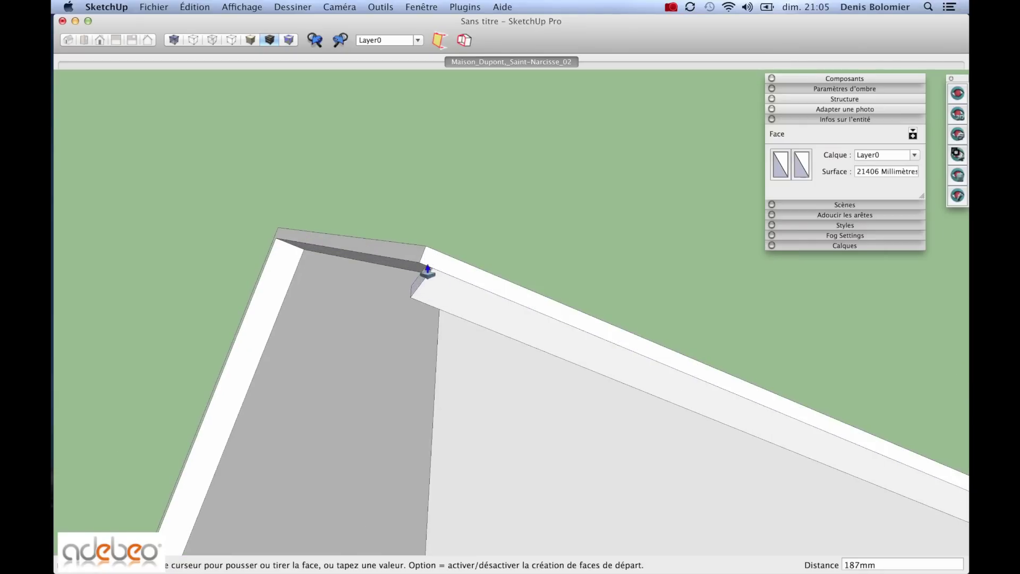
pyautogui.click(420, 270)
pyautogui.moveTo(423, 292); pyautogui.dragTo(741, 420, button='middle')
pyautogui.scroll(-10, 492, 426)
pyautogui.scroll(8, 478, 380)
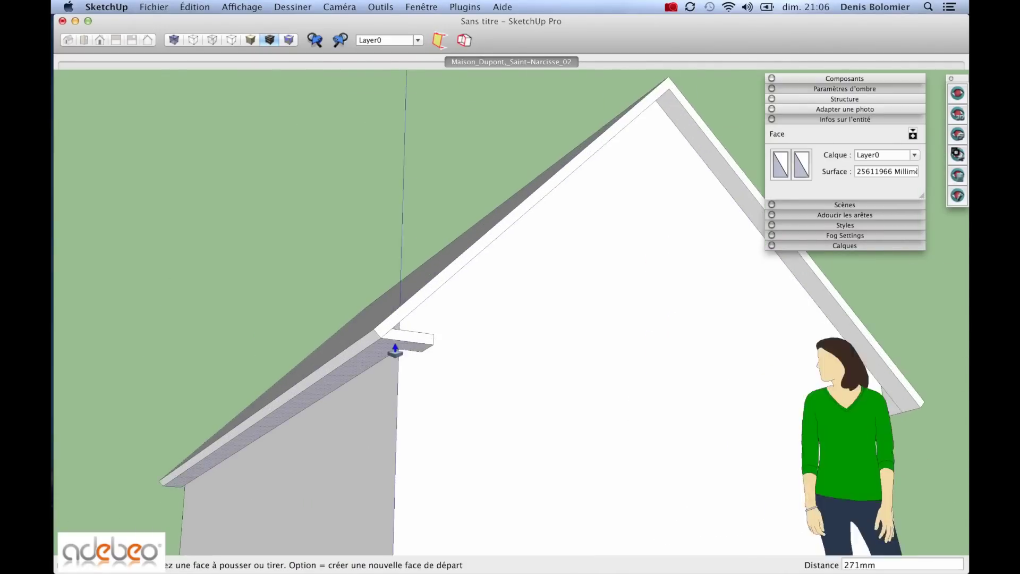
pyautogui.press('e')
pyautogui.scroll(-6, 390, 324)
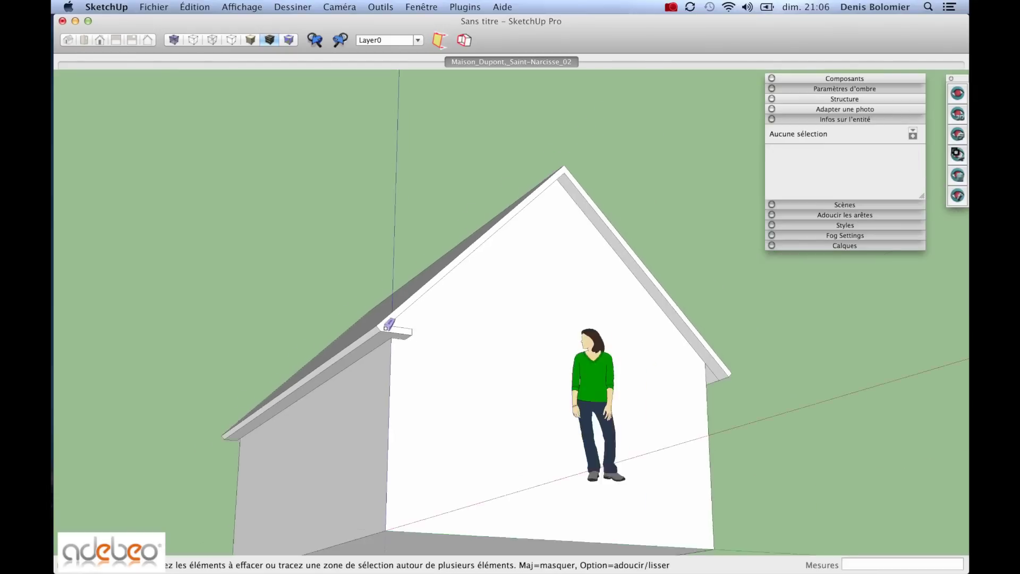
pyautogui.moveTo(404, 324); pyautogui.dragTo(599, 362, button='middle')
# - Place two horizontal guides across the gable with the Tape Measure, level with the top and bottom edges of the cornice return
pyautogui.click(494, 62)
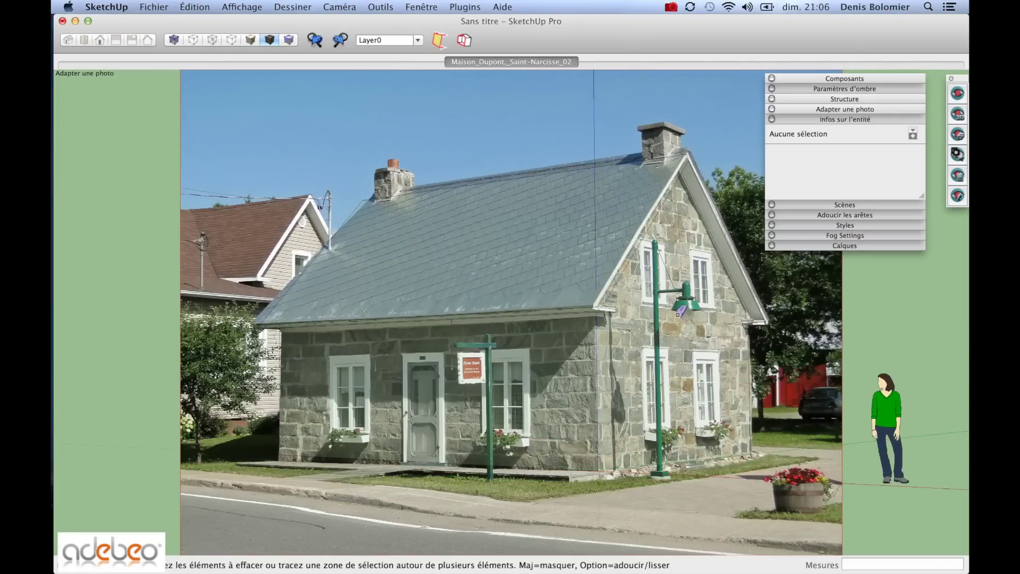
pyautogui.press('l')
pyautogui.scroll(5, 786, 317)
pyautogui.scroll(2, 785, 317)
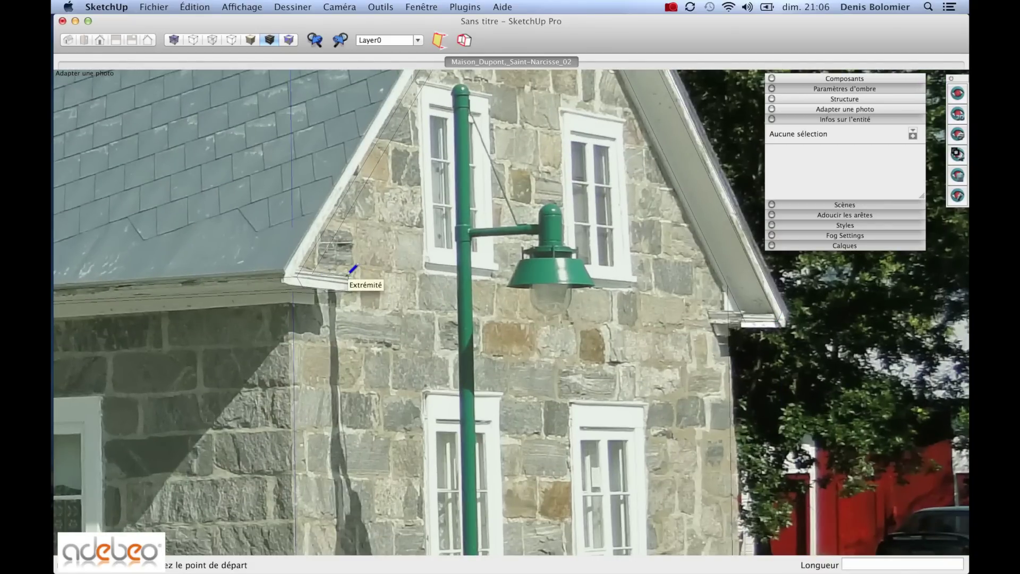
pyautogui.press('t')
pyautogui.click(325, 255)
pyautogui.click(332, 270)
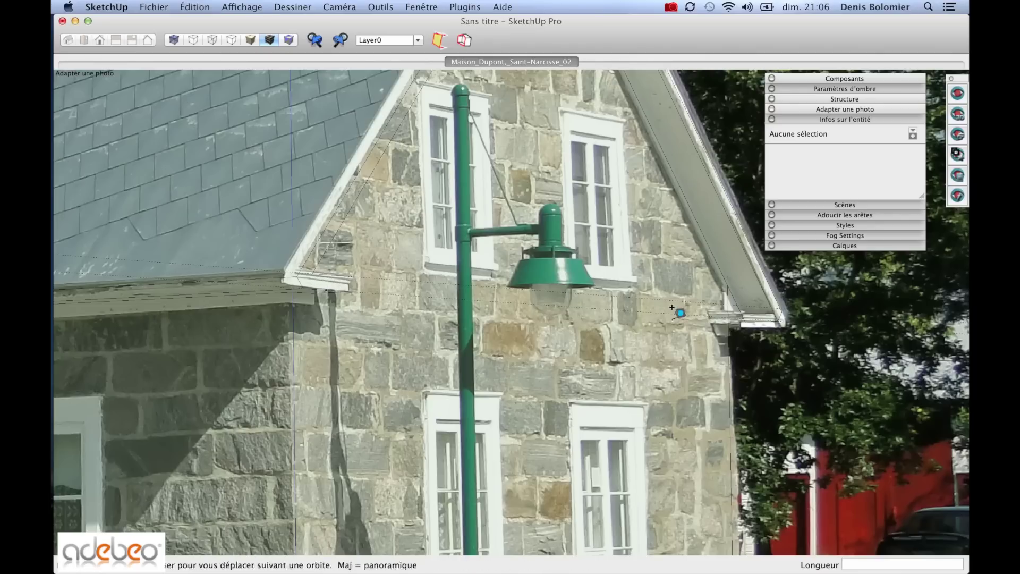
# - Draw the second cornice return's outline at the gable's far lower corner, between the two guides and matching the photo
pyautogui.moveTo(676, 300); pyautogui.dragTo(533, 316, button='middle')
pyautogui.scroll(5, 806, 301)
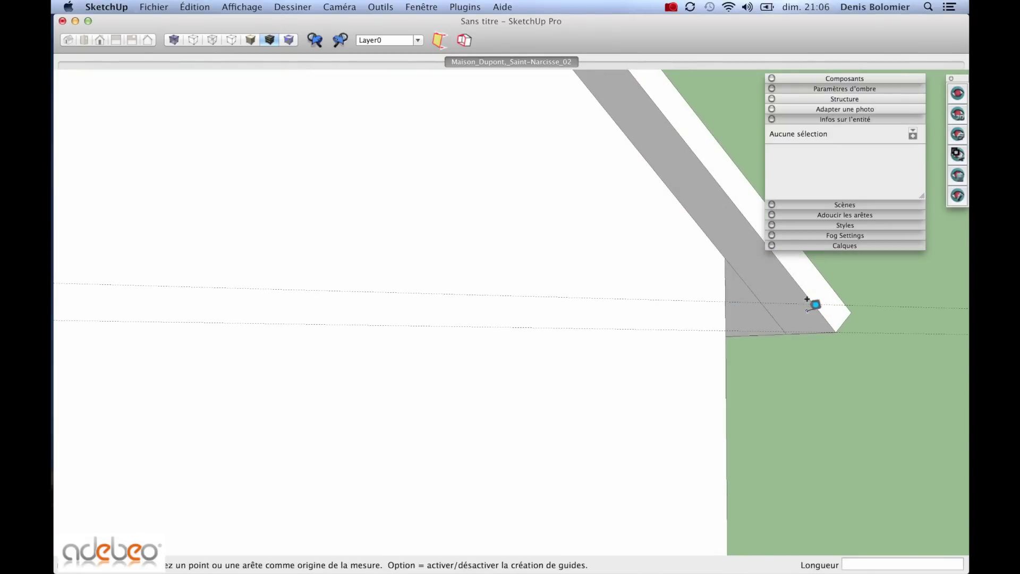
pyautogui.press('l')
pyautogui.click(840, 330)
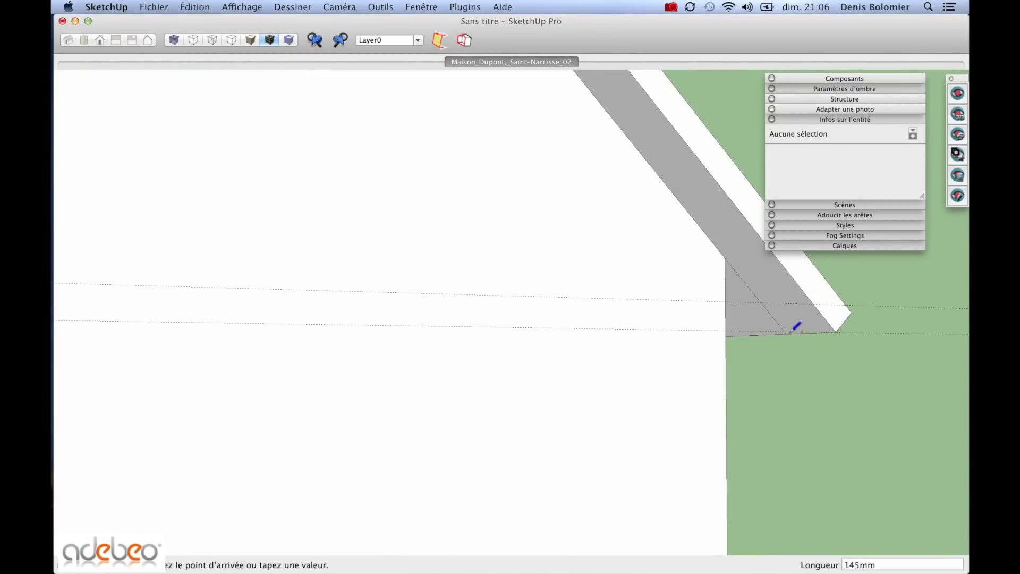
pyautogui.click(541, 60)
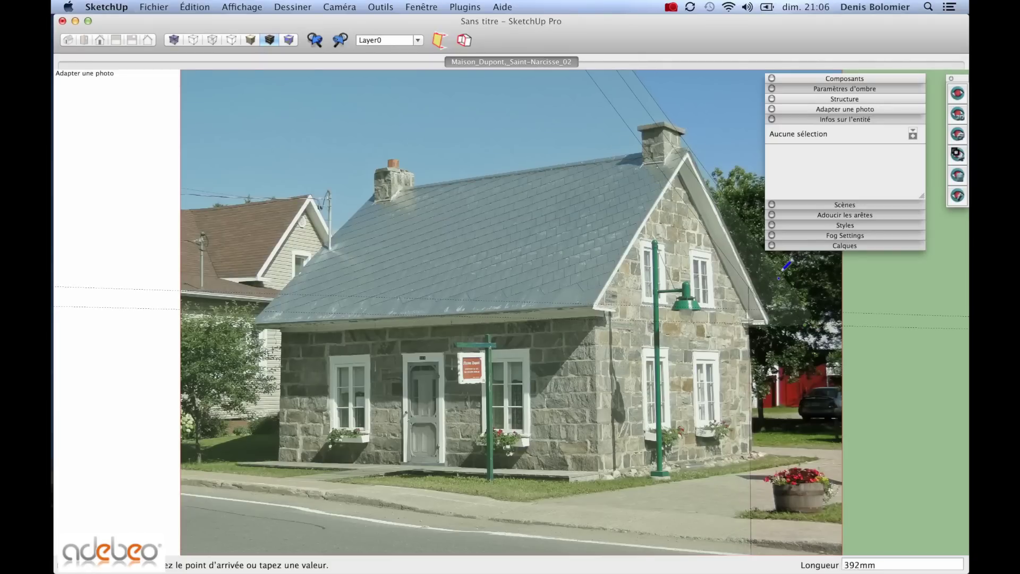
pyautogui.scroll(3, 766, 314)
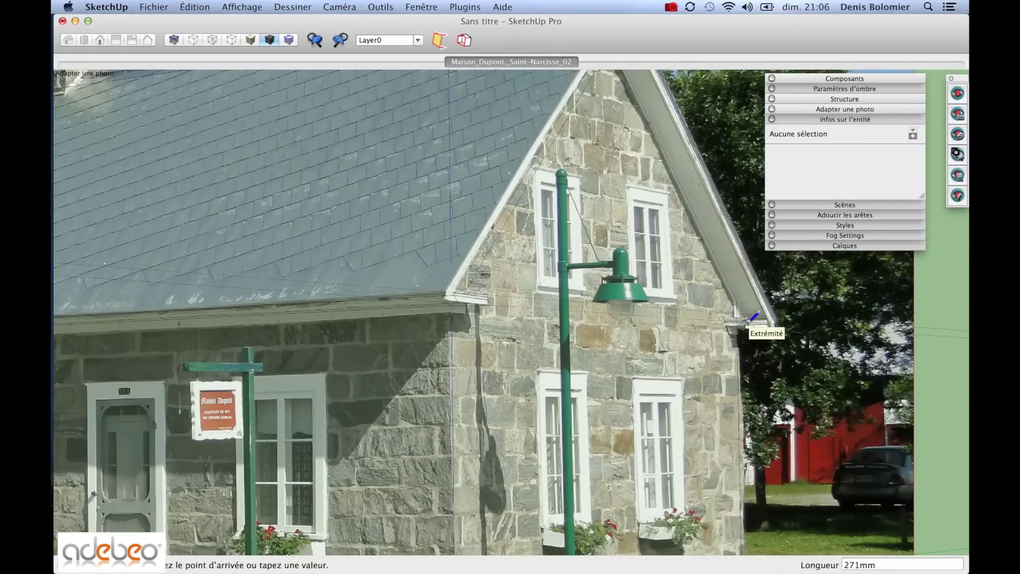
pyautogui.scroll(3, 752, 319)
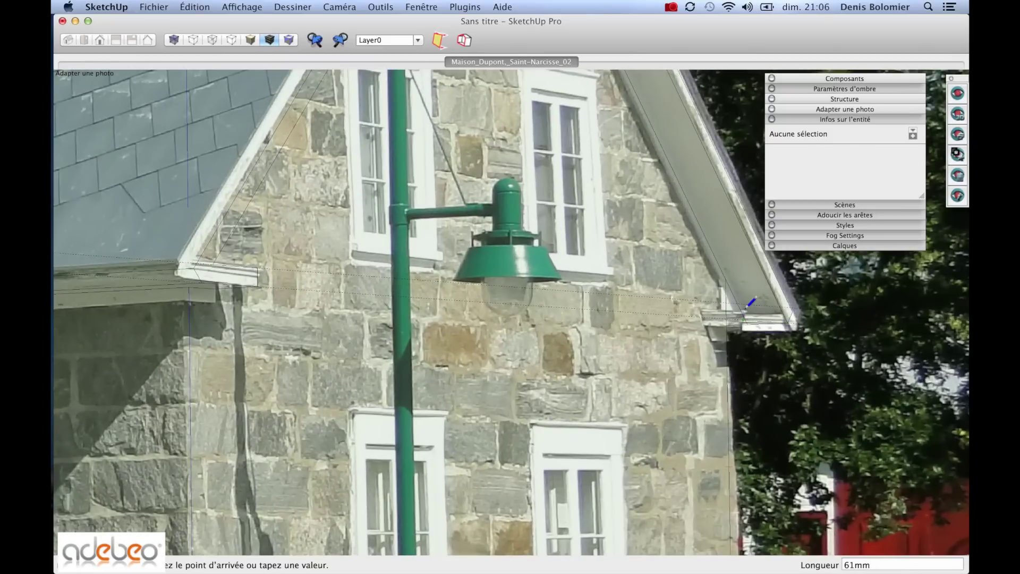
pyautogui.click(780, 304)
# - Push/Pull the second cornice return's profile back to the gable wall
pyautogui.moveTo(786, 311); pyautogui.dragTo(657, 293, button='middle')
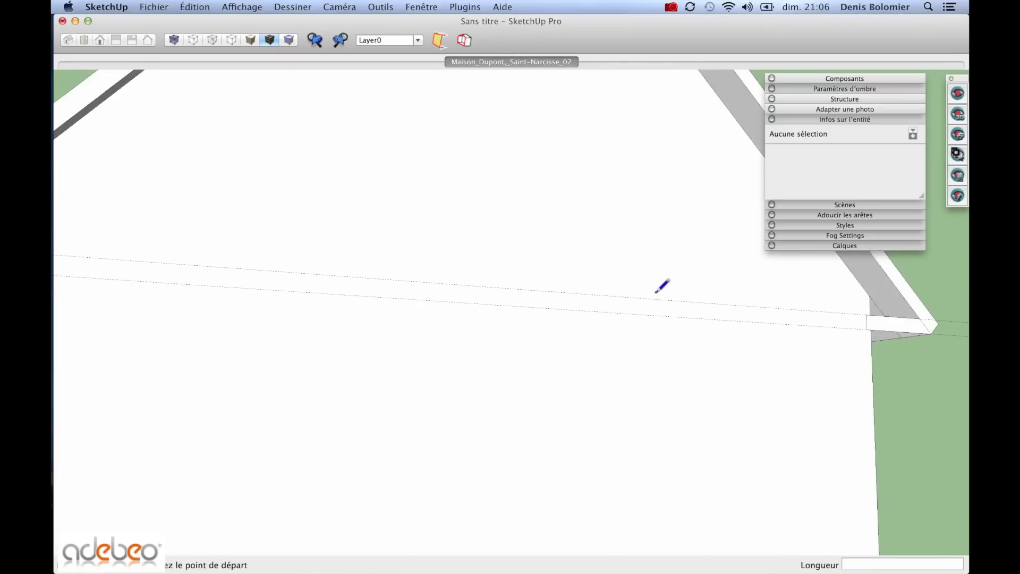
pyautogui.scroll(-3, 658, 293)
pyautogui.scroll(5, 833, 313)
pyautogui.press('p')
pyautogui.click(780, 324)
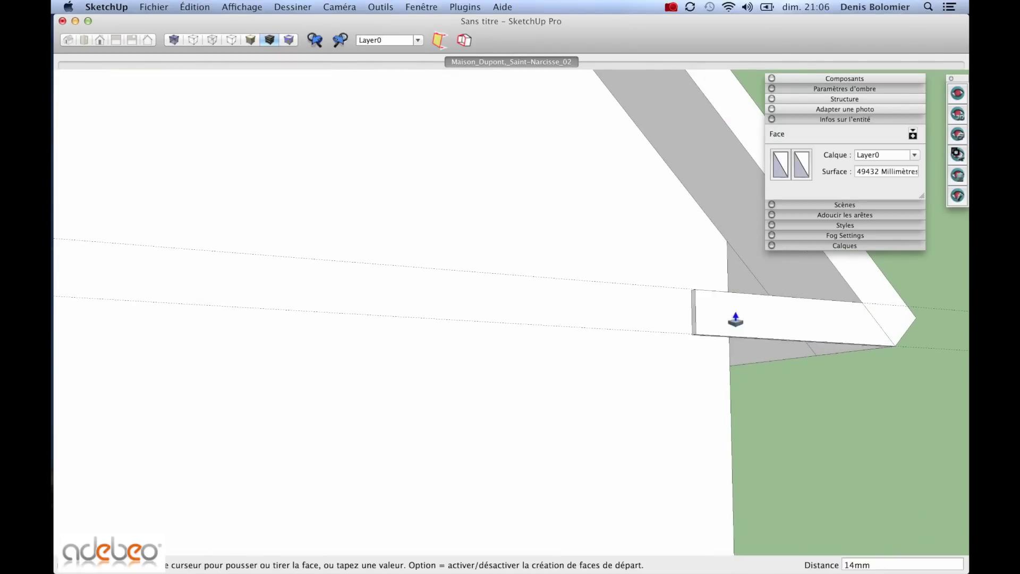
pyautogui.click(614, 374)
# - Push/Pull the triangular face beneath the second eave 8726 mm along the wall, and extend its end 271 mm to the roof's outer edge
pyautogui.moveTo(763, 346); pyautogui.dragTo(130, 374, button='middle')
pyautogui.scroll(4, 263, 428)
pyautogui.click(268, 422)
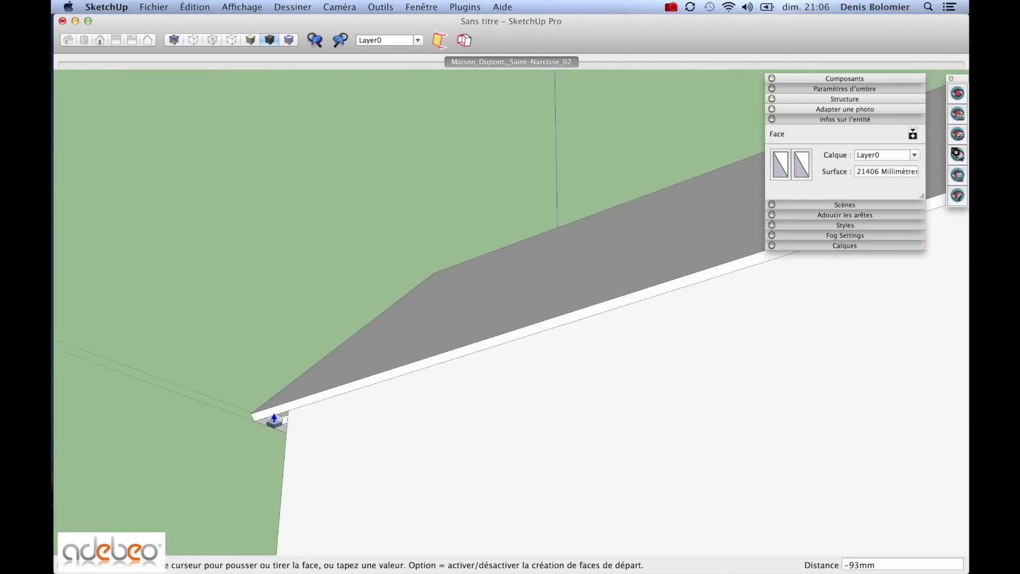
pyautogui.scroll(-10, 269, 416)
pyautogui.scroll(5, 445, 369)
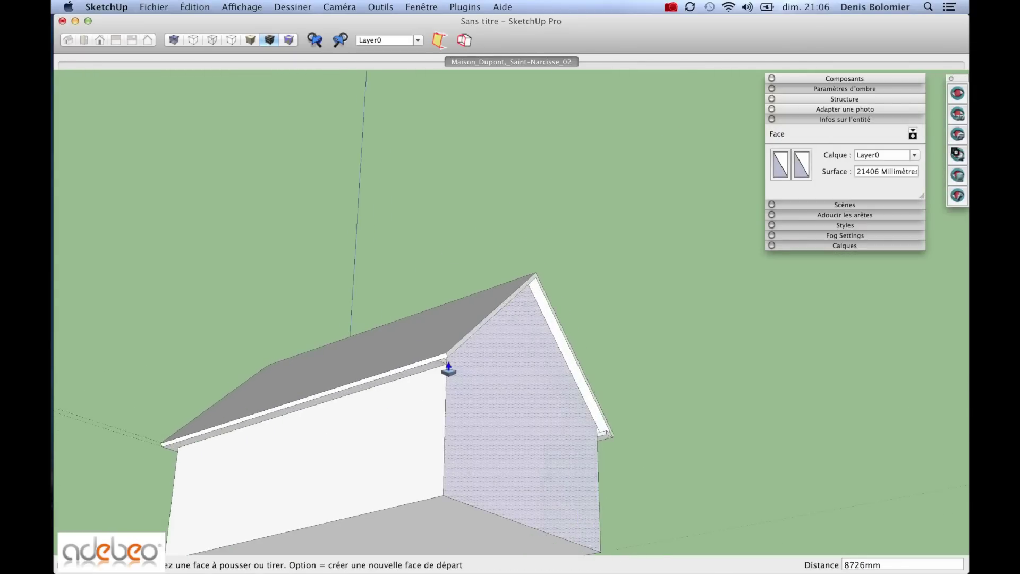
pyautogui.click(447, 356)
pyautogui.scroll(-5, 448, 356)
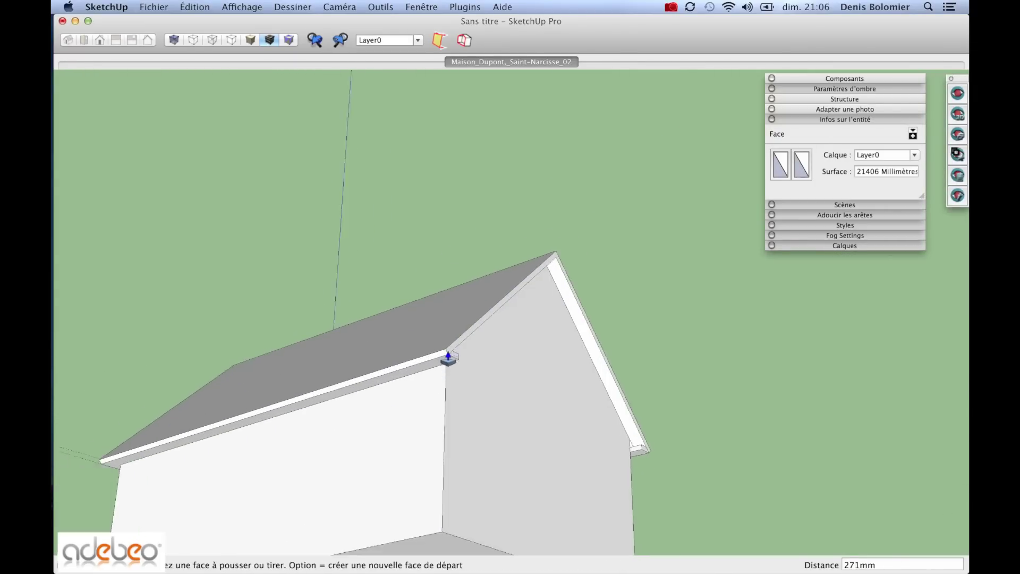
# - Delete all the construction guides around the gable, restore the matched photo view and collapse the entity information
pyautogui.moveTo(341, 367); pyautogui.dragTo(455, 396, button='middle')
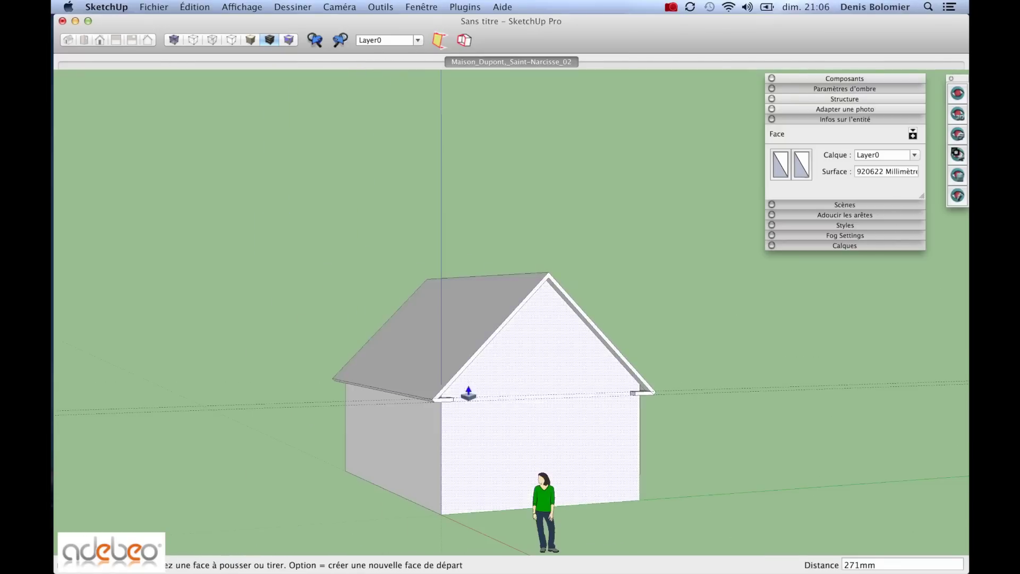
pyautogui.click(194, 7)
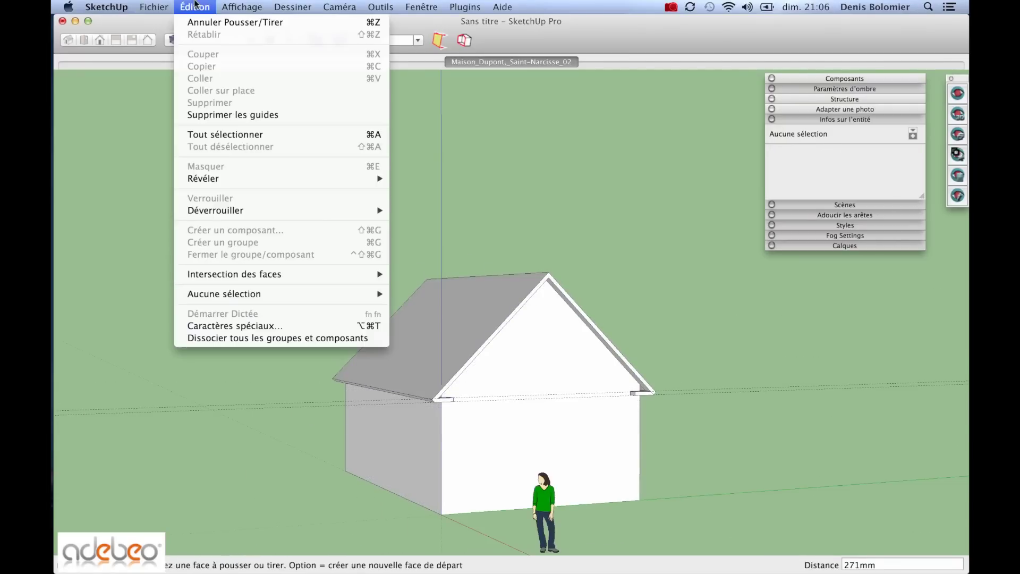
pyautogui.click(231, 115)
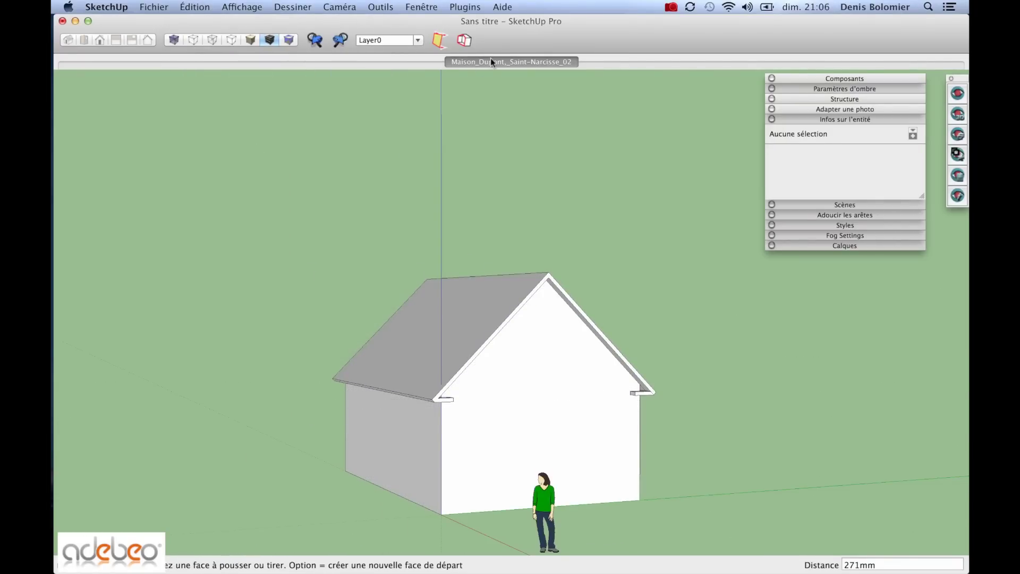
pyautogui.click(489, 61)
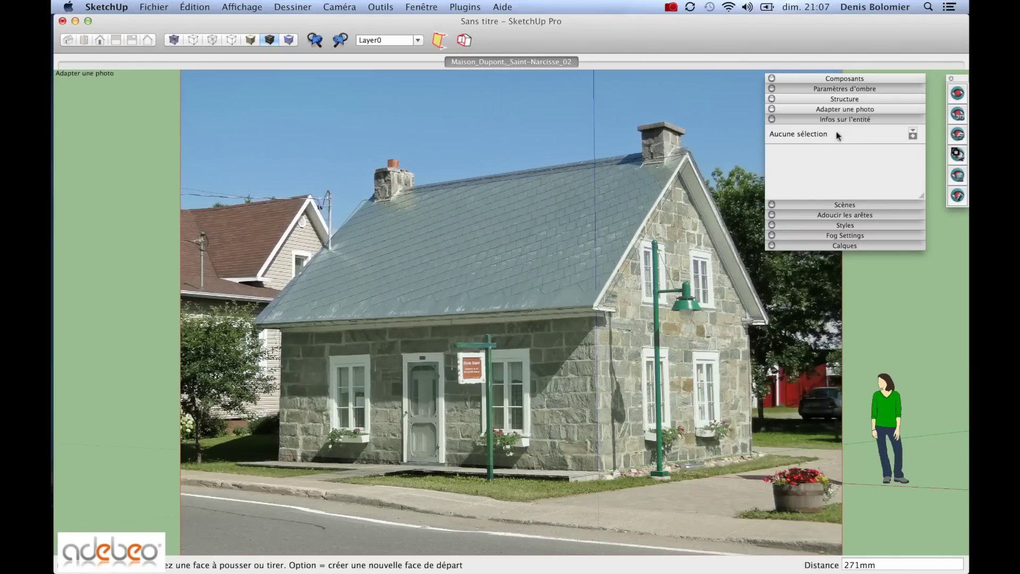
pyautogui.click(845, 120)
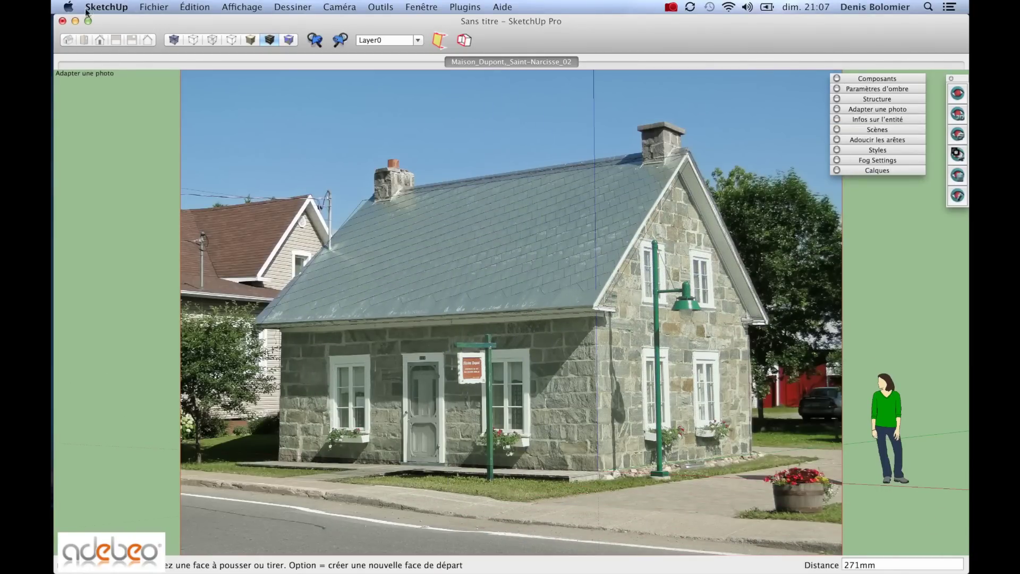
pyautogui.click(192, 6)
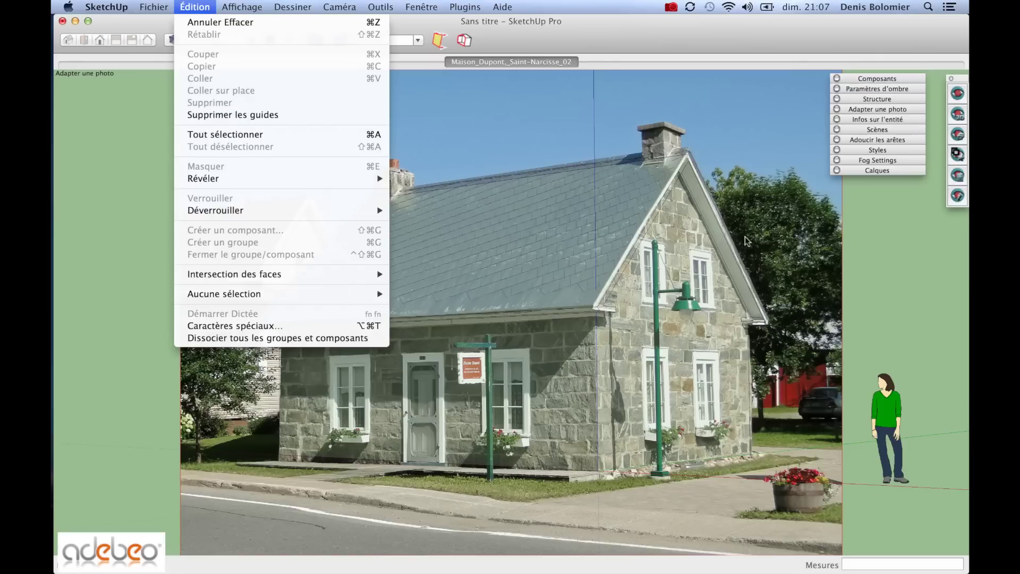
pyautogui.click(857, 272)
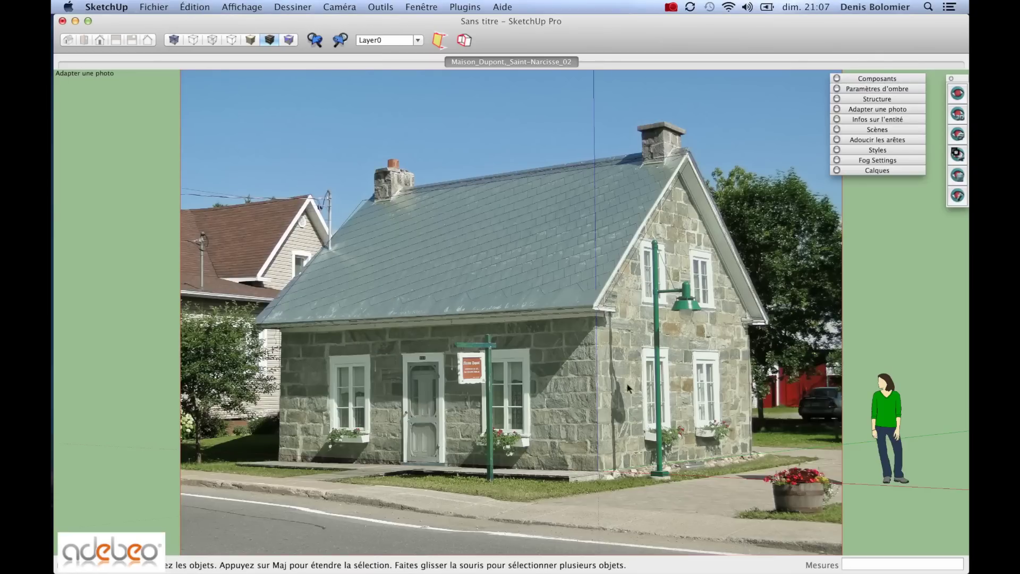
pyautogui.moveTo(628, 388); pyautogui.dragTo(612, 335, button='middle')
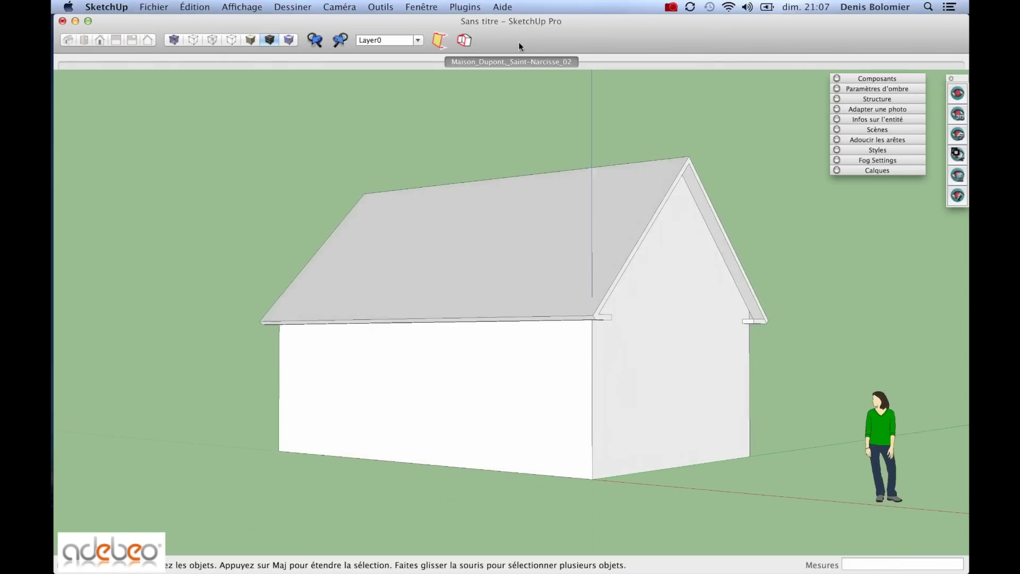
pyautogui.click(516, 60)
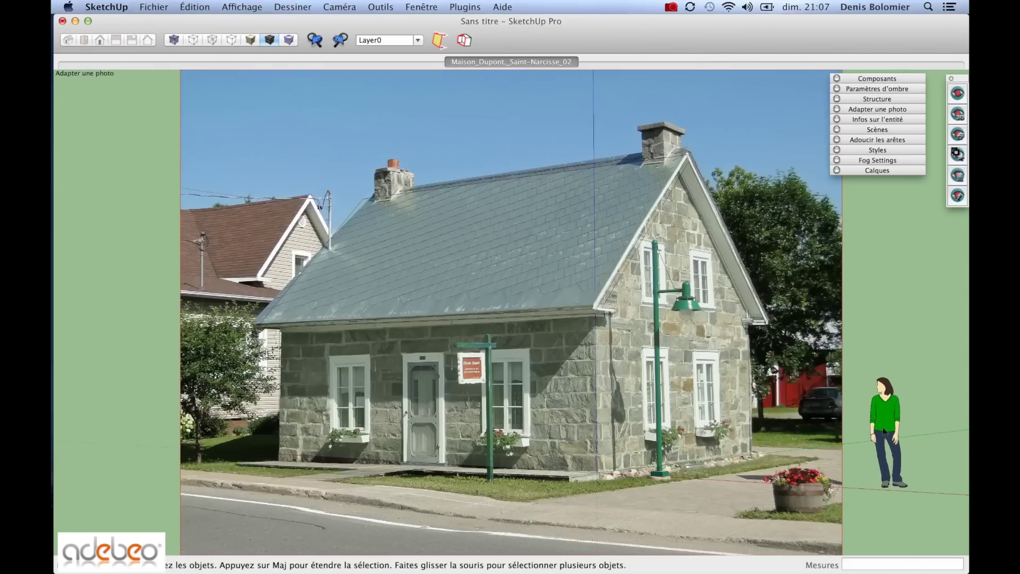
# - Move the human scale figure from beside the photo to just in front of the house's gable wall
pyautogui.click(885, 420)
pyautogui.press('m')
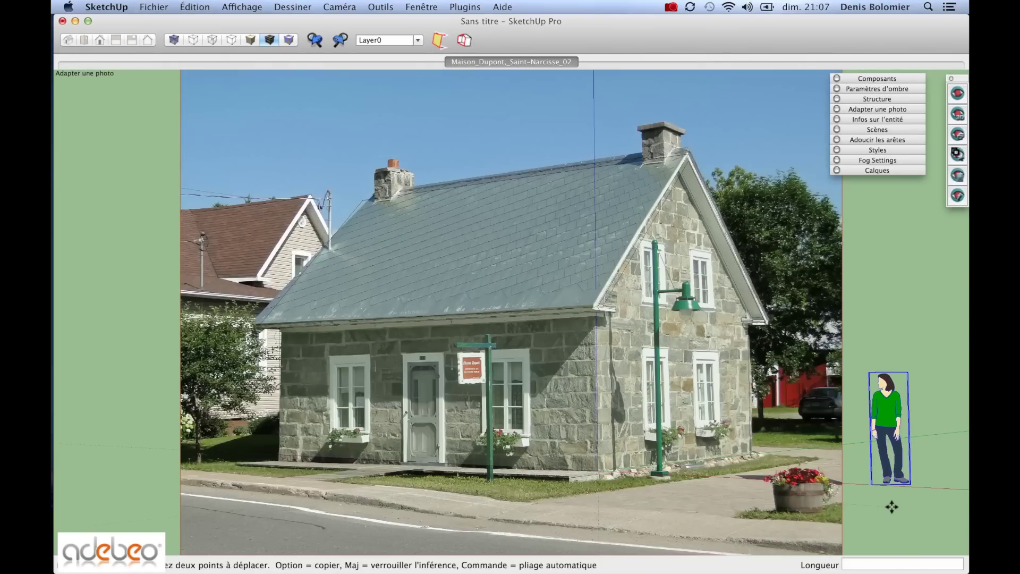
pyautogui.click(892, 507)
pyautogui.click(603, 512)
pyautogui.press('space')
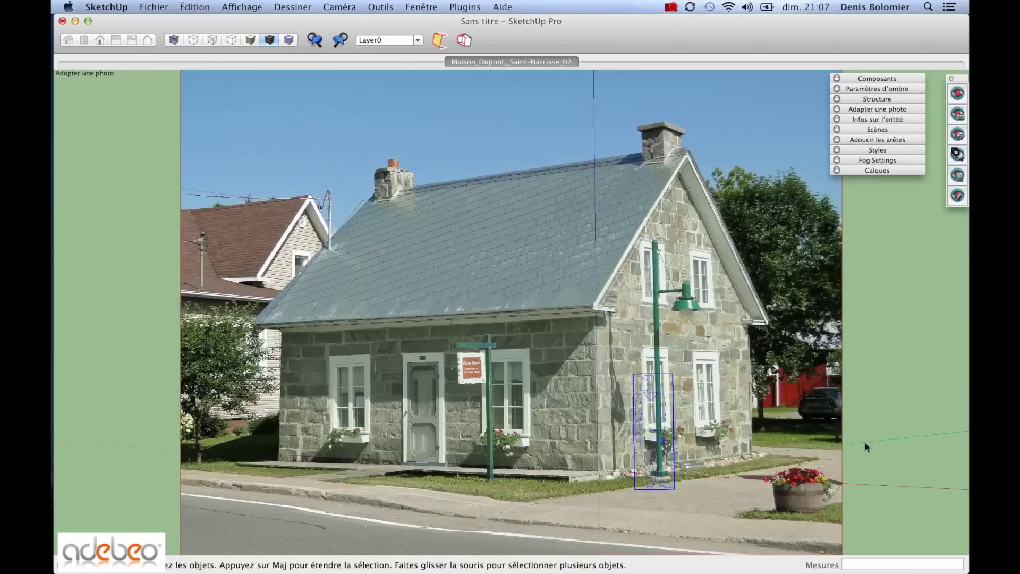
# - Select the whole house with all its connected faces and edges, leaving the human figure out
pyautogui.click(867, 448)
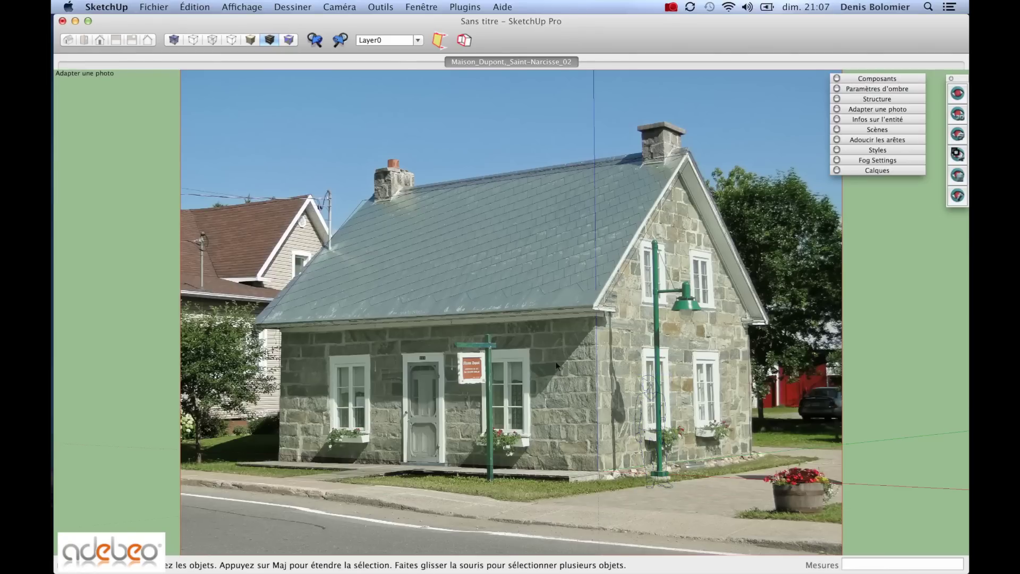
pyautogui.click(657, 408)
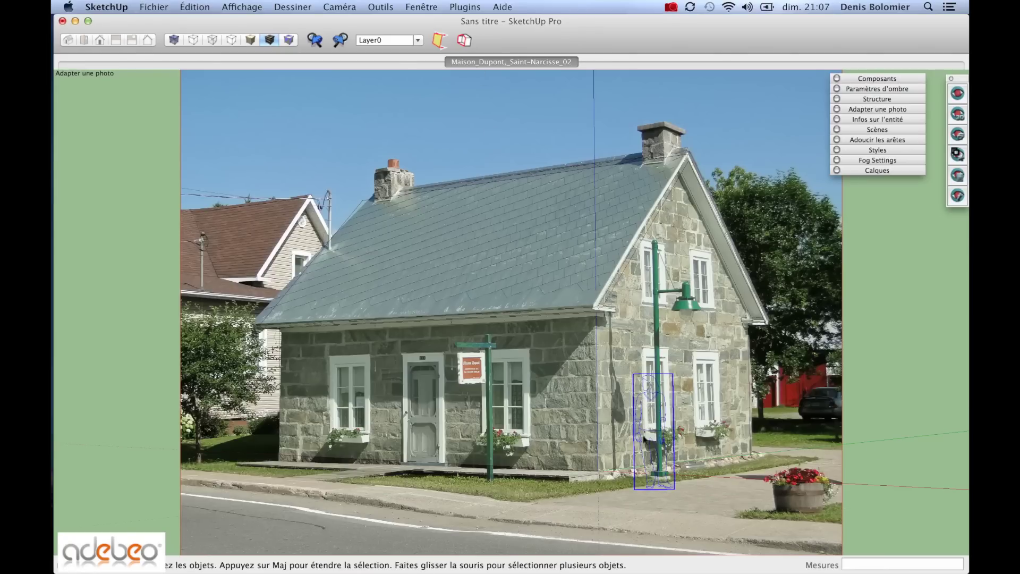
pyautogui.tripleClick(483, 268)
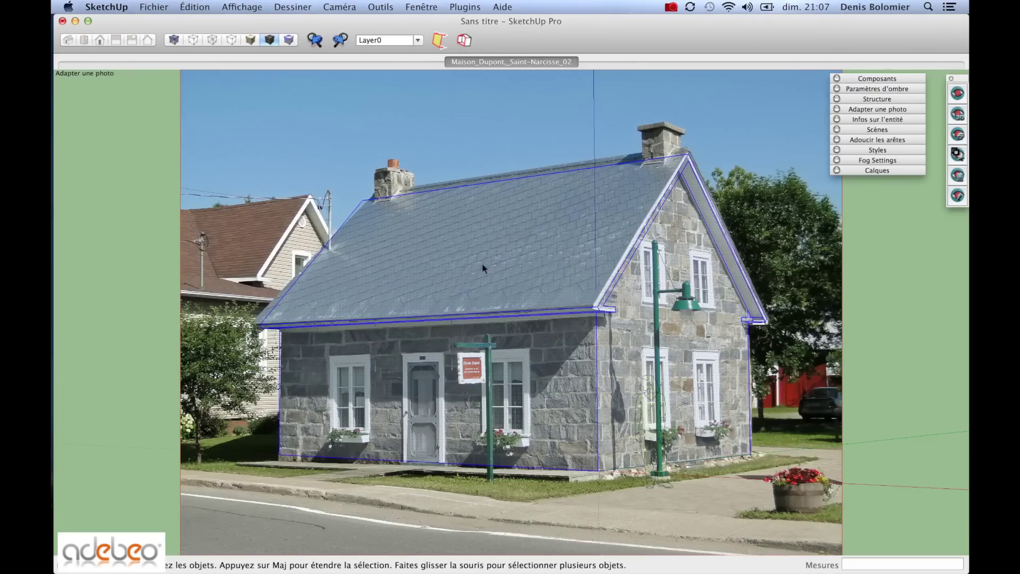
# - Project the photo onto the selected house with partially visible faces trimmed, check the model from another angle and undo the projection
pyautogui.rightClick(483, 268)
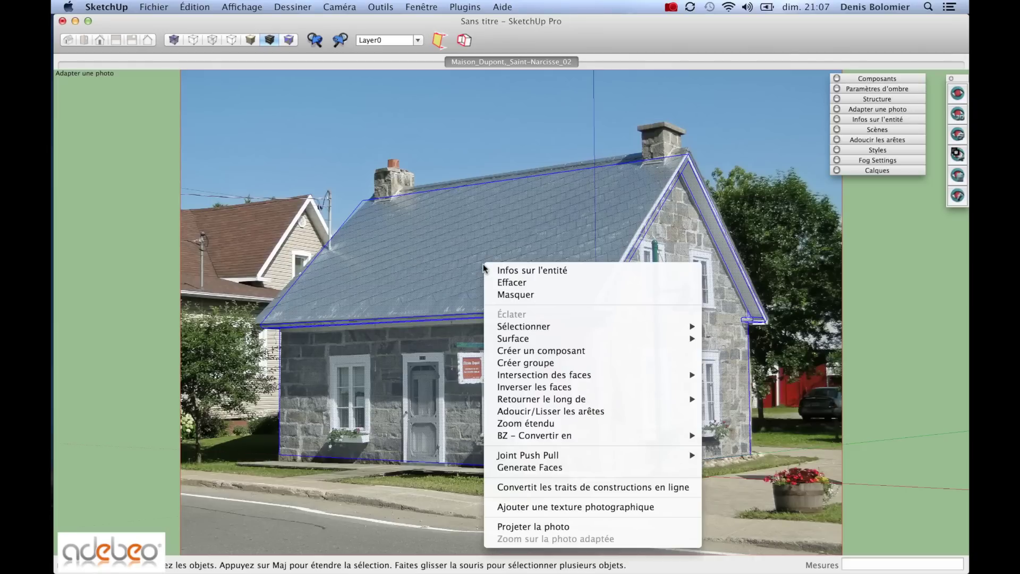
pyautogui.click(552, 527)
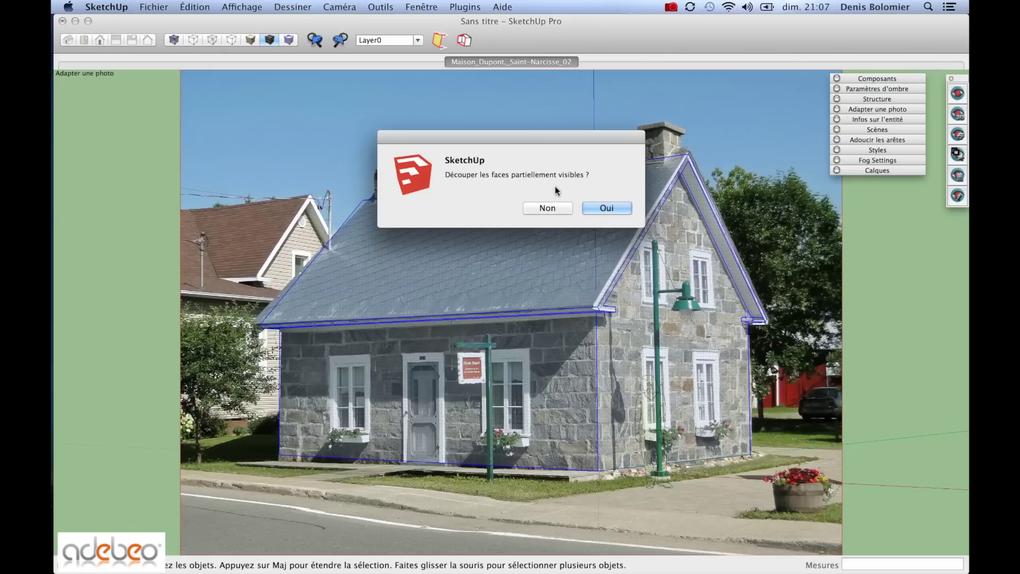
pyautogui.click(595, 206)
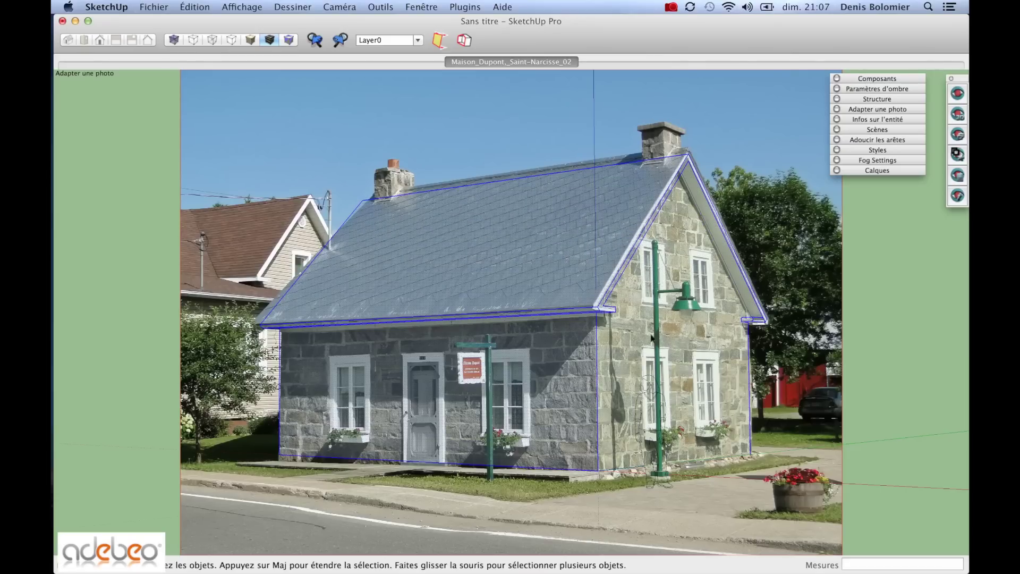
pyautogui.press('o')
pyautogui.moveTo(655, 348); pyautogui.dragTo(603, 453, button='middle')
pyautogui.moveTo(602, 452); pyautogui.dragTo(615, 312)
pyautogui.moveTo(615, 312); pyautogui.dragTo(649, 364, button='middle')
pyautogui.press('super+z')
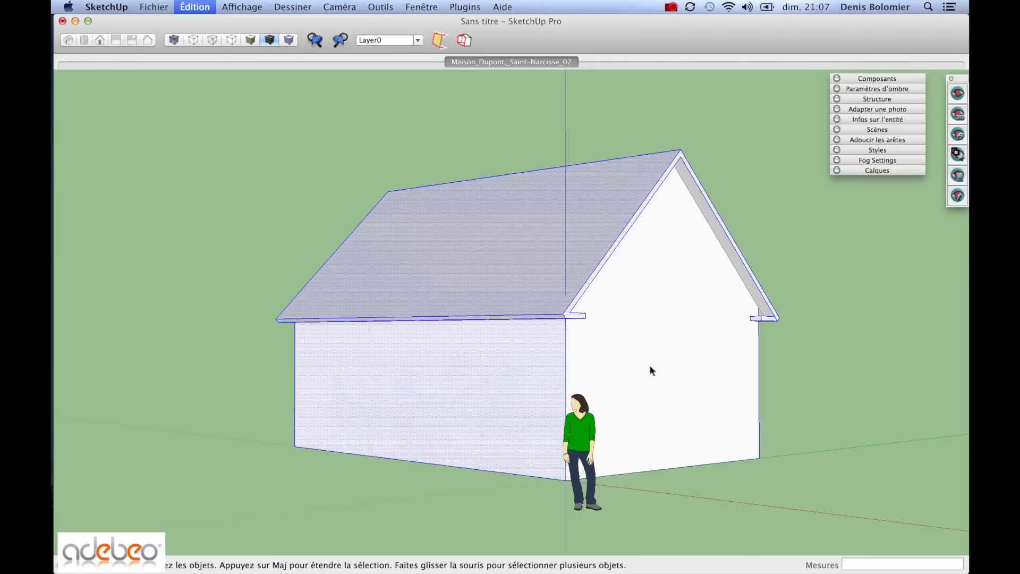
# - From the matched photo view, try projecting the photo onto the house again with partially visible faces trimmed
pyautogui.click(550, 61)
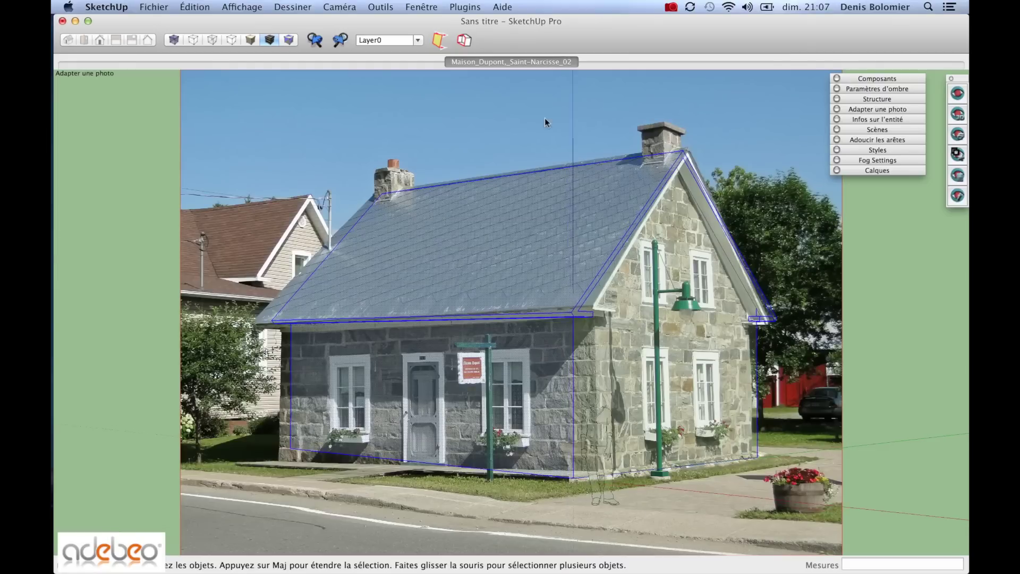
pyautogui.rightClick(654, 286)
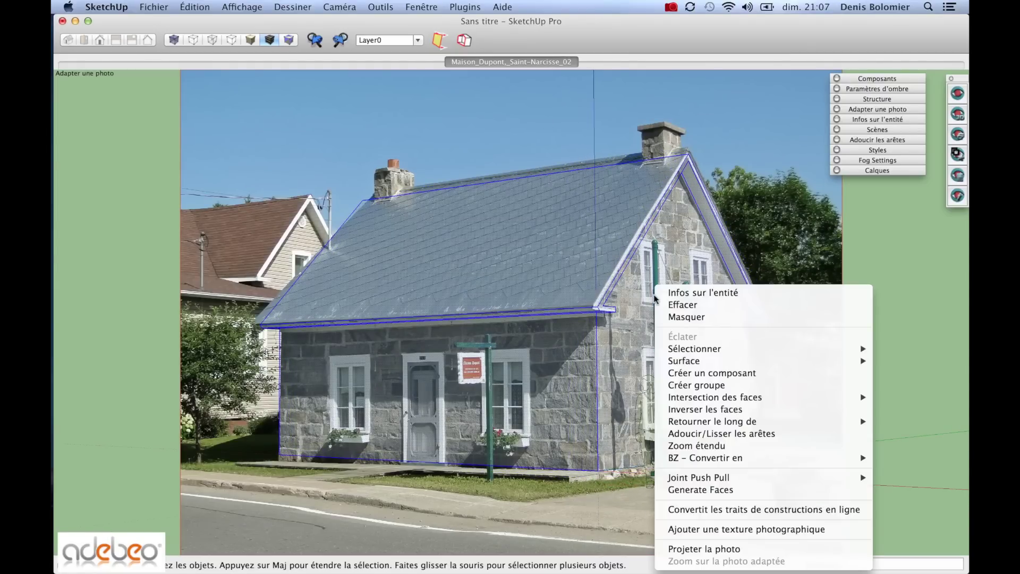
pyautogui.click(726, 553)
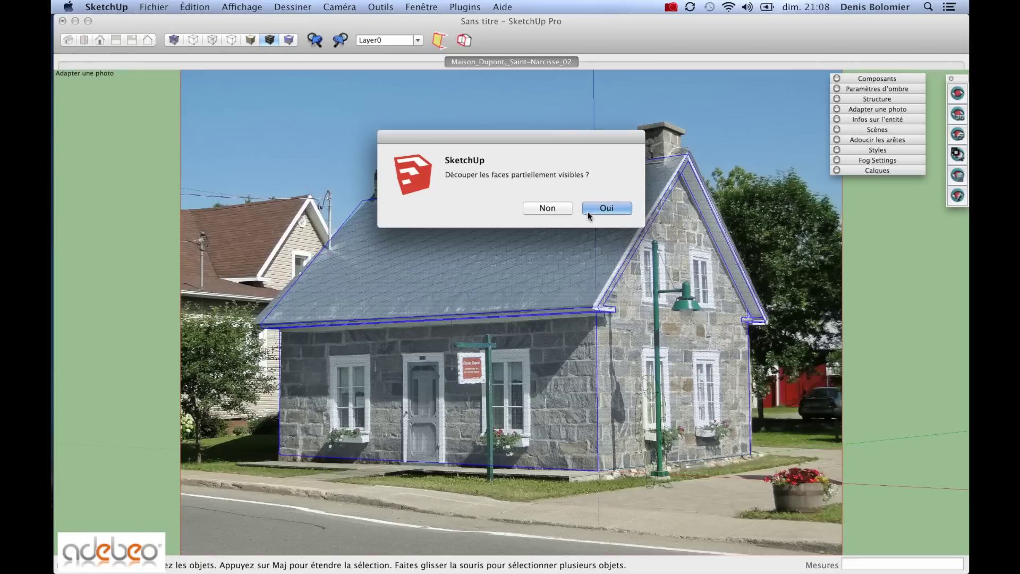
pyautogui.click(594, 208)
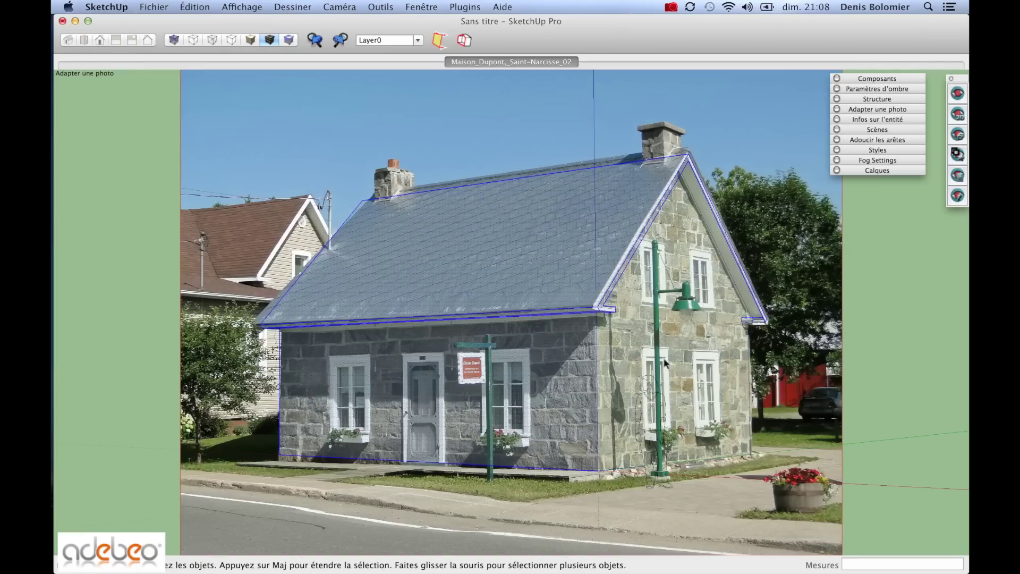
pyautogui.moveTo(622, 297); pyautogui.dragTo(574, 314, button='middle')
pyautogui.click(518, 62)
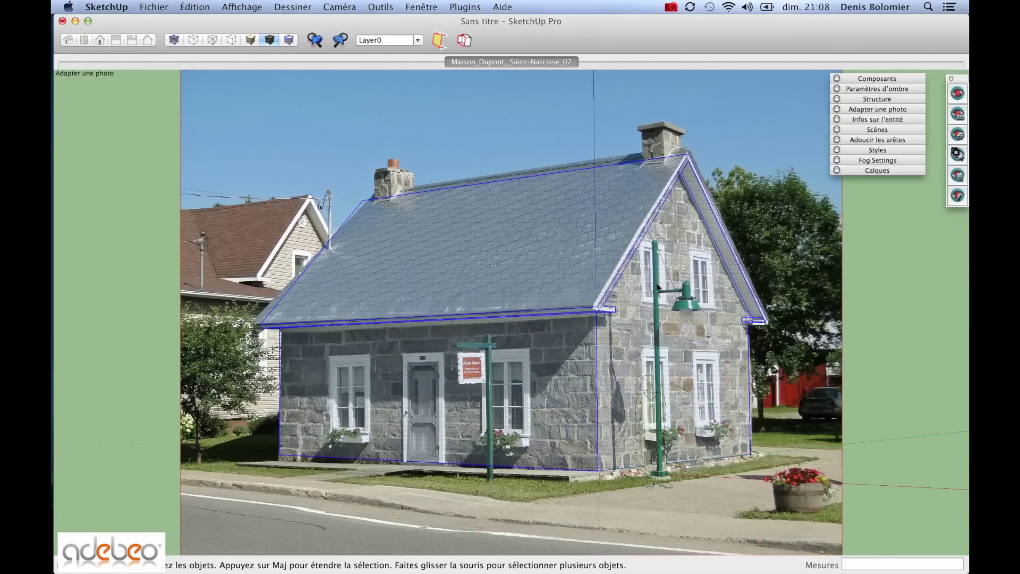
# - Project the photo onto the selected house without trimming partially visible faces, and inspect the textured gable, cornice returns and roof
pyautogui.rightClick(658, 287)
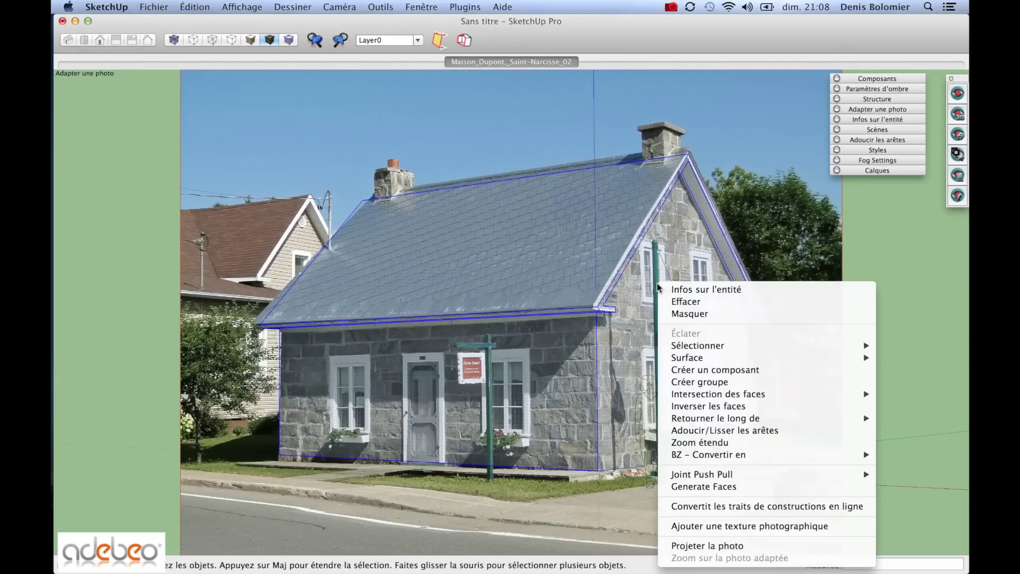
pyautogui.click(706, 547)
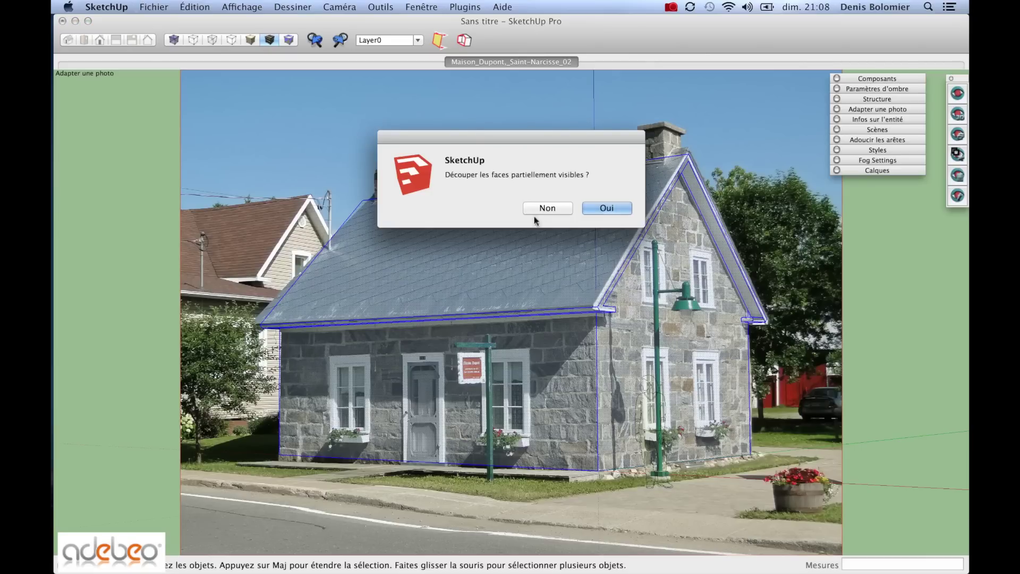
pyautogui.click(547, 208)
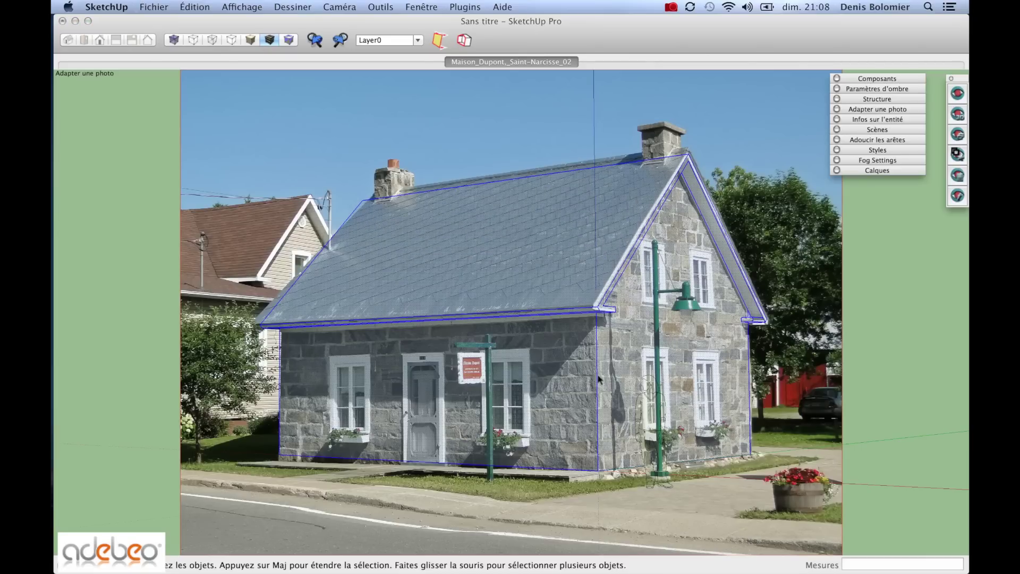
pyautogui.moveTo(644, 359); pyautogui.dragTo(235, 392, button='middle')
pyautogui.scroll(8, 304, 333)
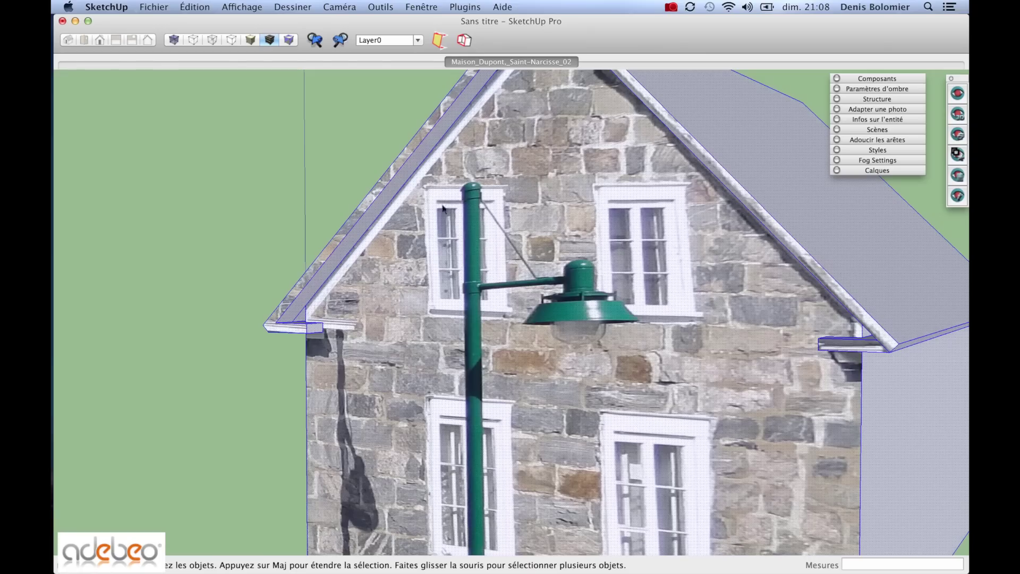
pyautogui.scroll(-8, 444, 209)
pyautogui.moveTo(410, 250); pyautogui.dragTo(758, 269, button='middle')
pyautogui.moveTo(478, 291); pyautogui.dragTo(669, 340, button='middle')
# - Draw the closed outline of the chimney face above the roof at the near gable end, following the photo with the Line tool
pyautogui.click(547, 63)
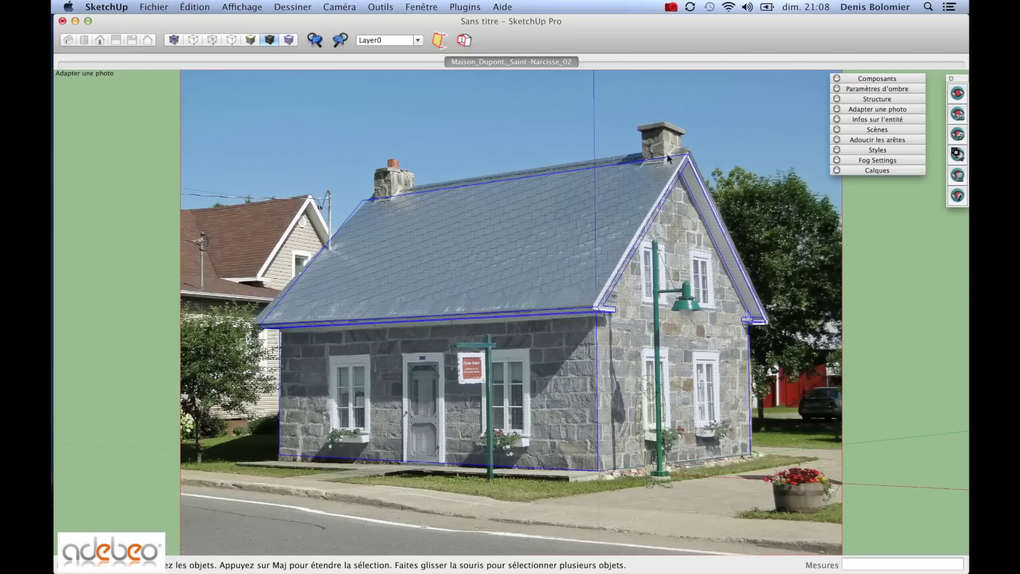
pyautogui.press('l')
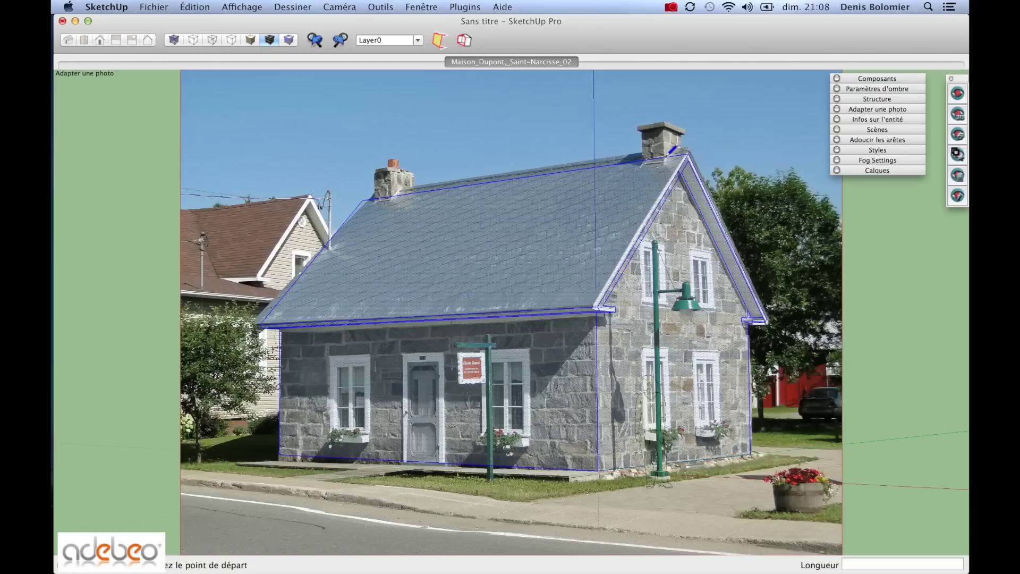
pyautogui.click(667, 161)
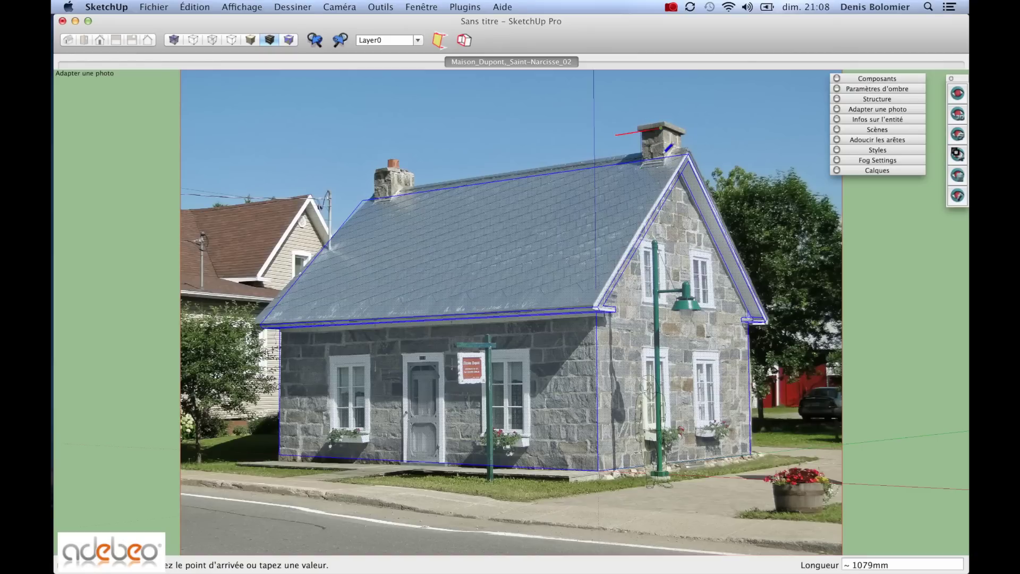
pyautogui.click(666, 162)
pyautogui.scroll(1, 666, 155)
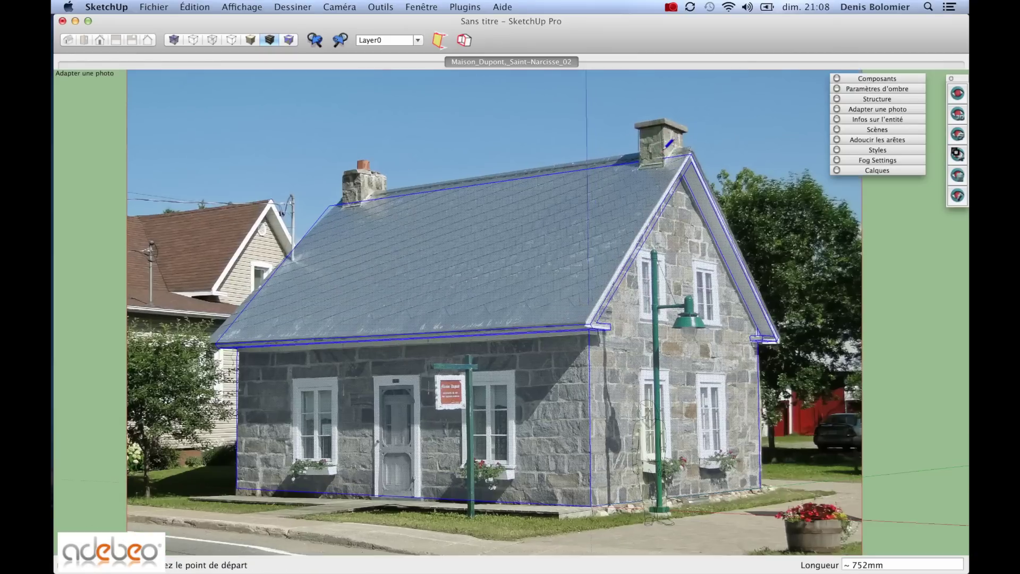
pyautogui.moveTo(668, 154)
pyautogui.mouseDown(button='middle')
pyautogui.moveTo(712, 201)
pyautogui.moveTo(796, 209)
pyautogui.moveTo(712, 125)
pyautogui.mouseUp(button='middle')
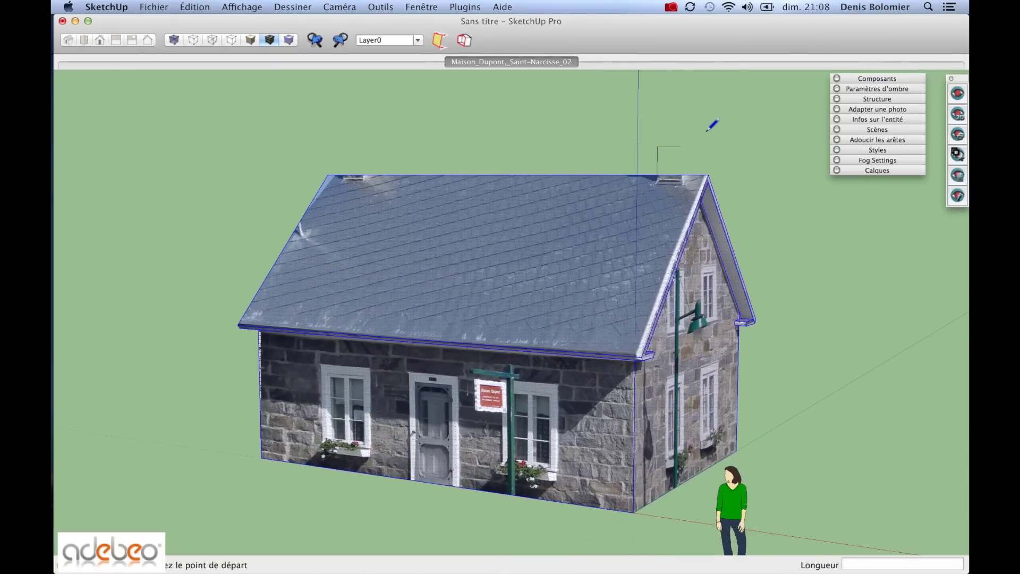
pyautogui.click(657, 145)
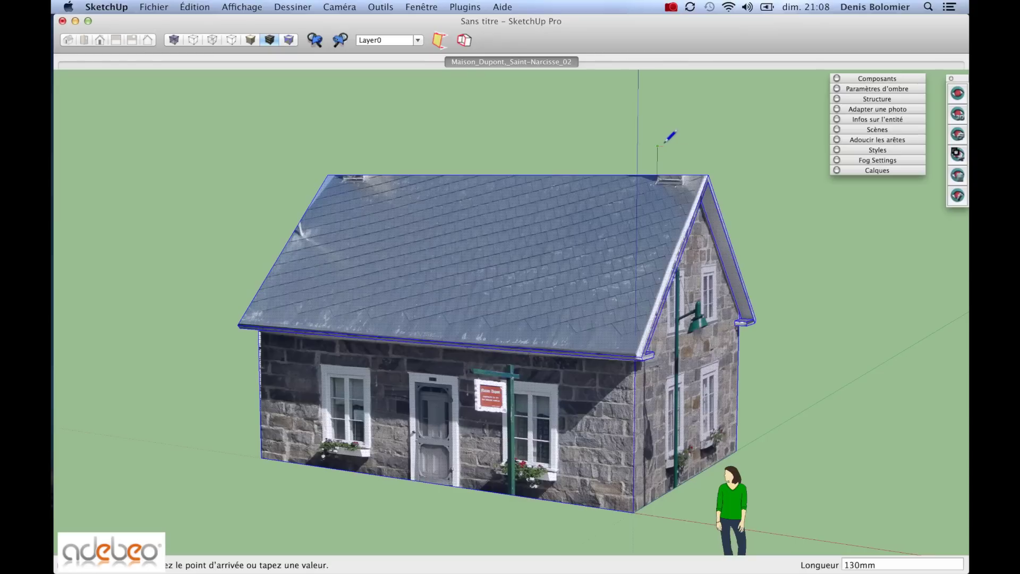
pyautogui.click(686, 180)
# - From the matched photo view, extrude the near chimney face about 689 mm to match the chimney depth in the photo
pyautogui.moveTo(694, 197)
pyautogui.mouseDown(button='middle')
pyautogui.moveTo(563, 207)
pyautogui.moveTo(525, 155)
pyautogui.mouseUp(button='middle')
pyautogui.click(535, 63)
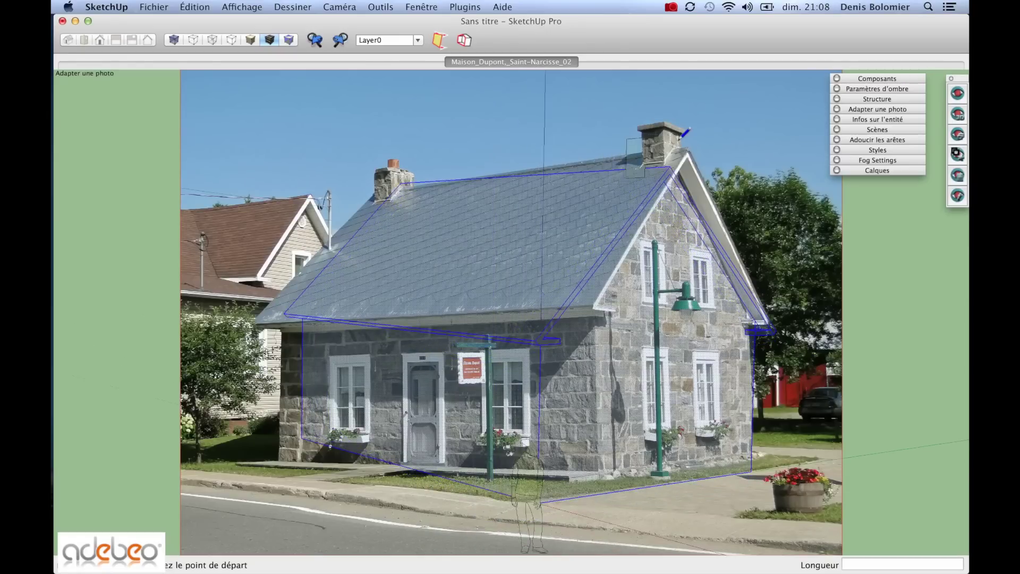
pyautogui.press('p')
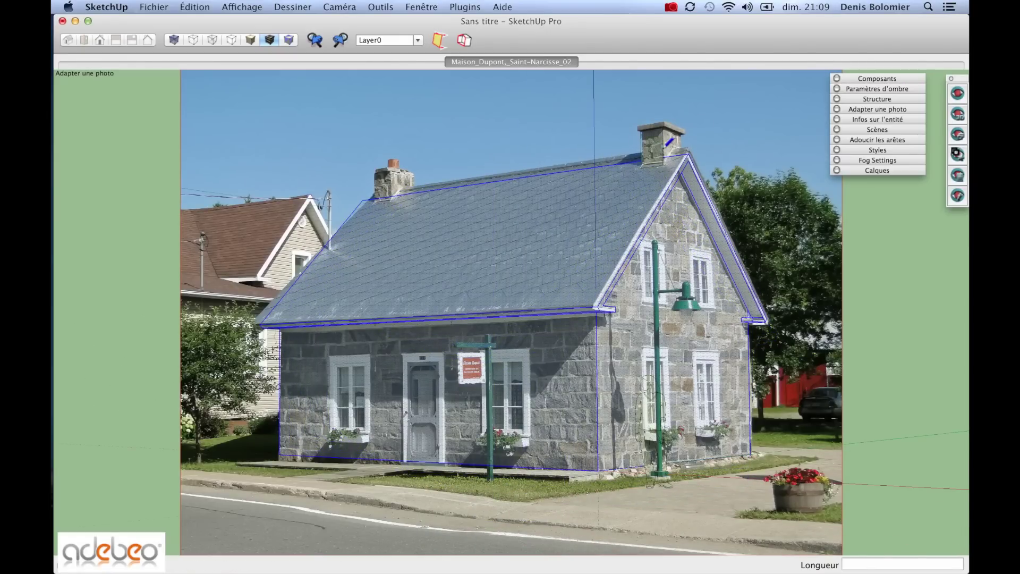
pyautogui.click(666, 149)
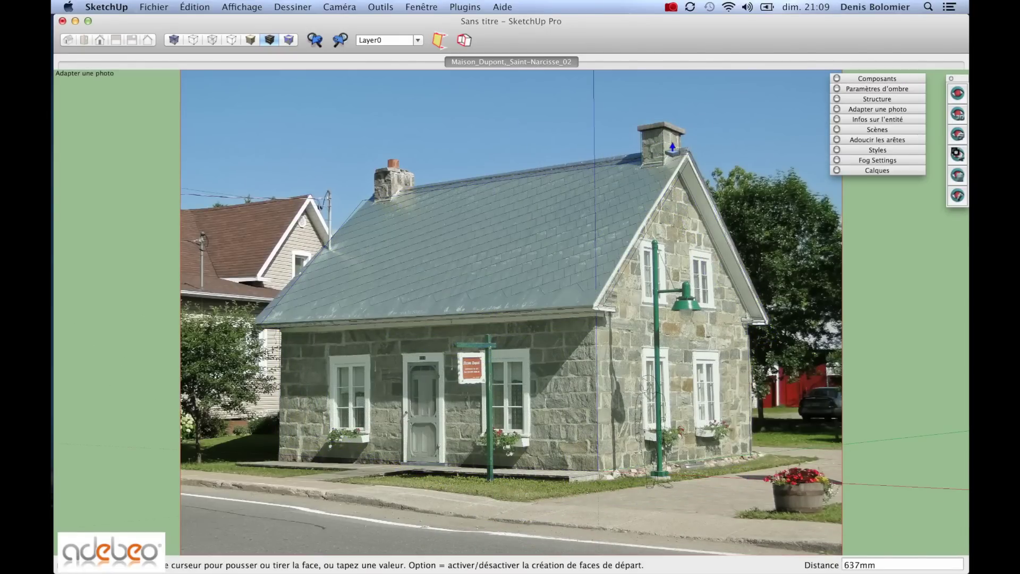
pyautogui.click(672, 146)
# - Push the chimney side above the rear roof slope inward by about 306 mm
pyautogui.moveTo(693, 183); pyautogui.dragTo(468, 248, button='middle')
pyautogui.scroll(4, 667, 187)
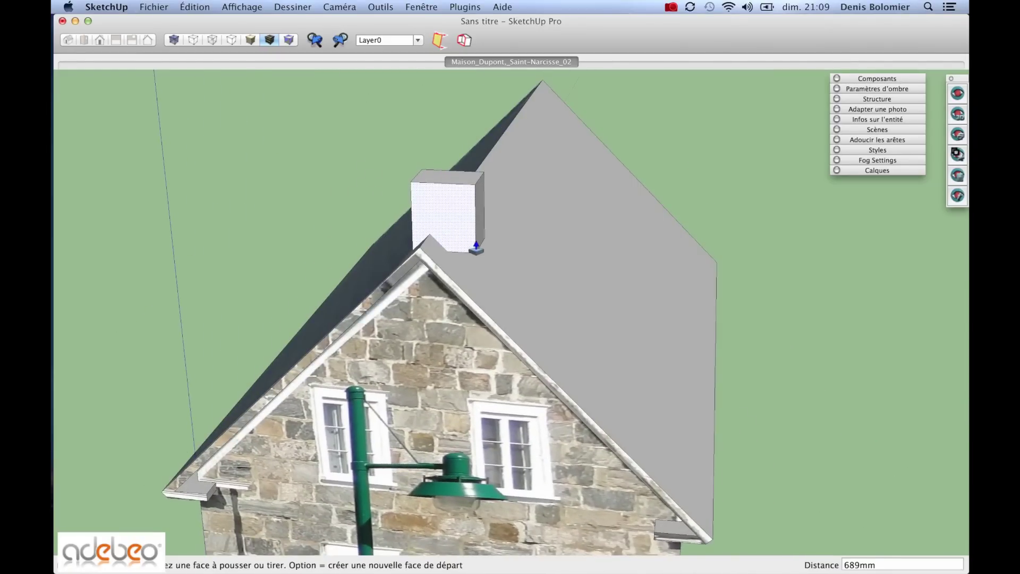
pyautogui.click(476, 245)
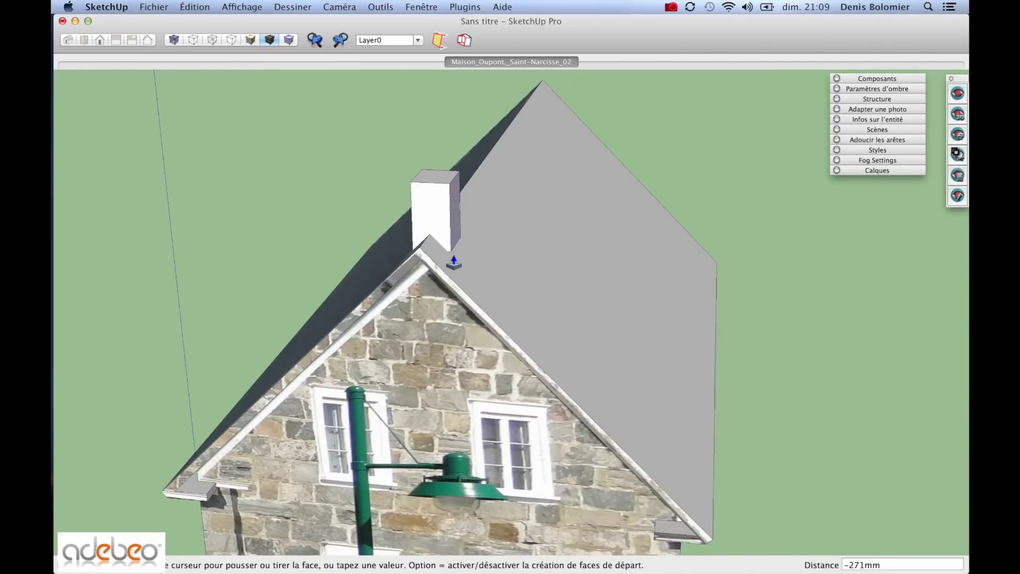
pyautogui.press('Escape')
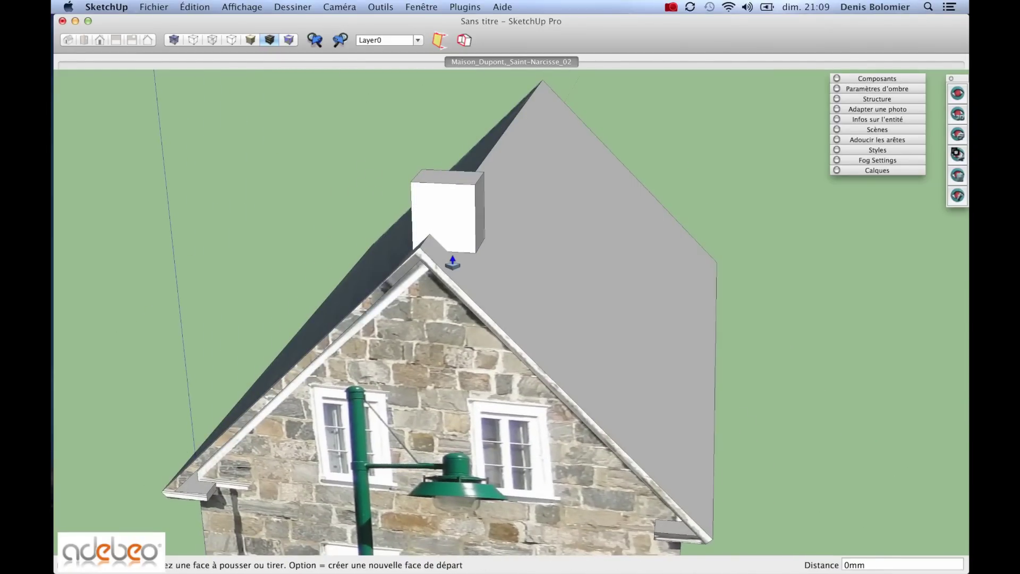
pyautogui.click(481, 248)
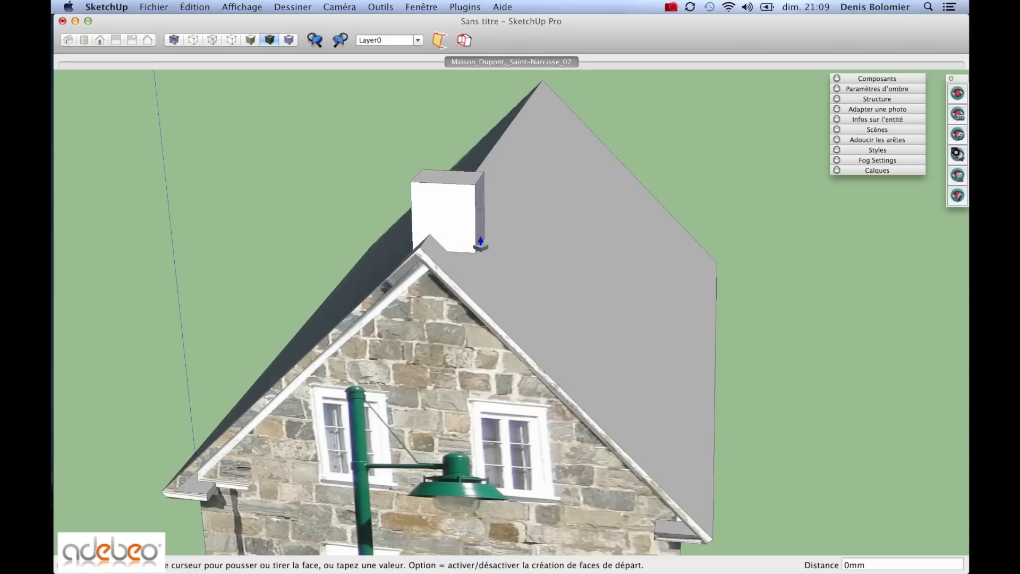
pyautogui.click(451, 260)
# - Draw the intersection edges where the chimney's gable-side face meets the roof slopes at the ridge
pyautogui.moveTo(451, 260); pyautogui.dragTo(585, 218, button='middle')
pyautogui.scroll(3, 546, 235)
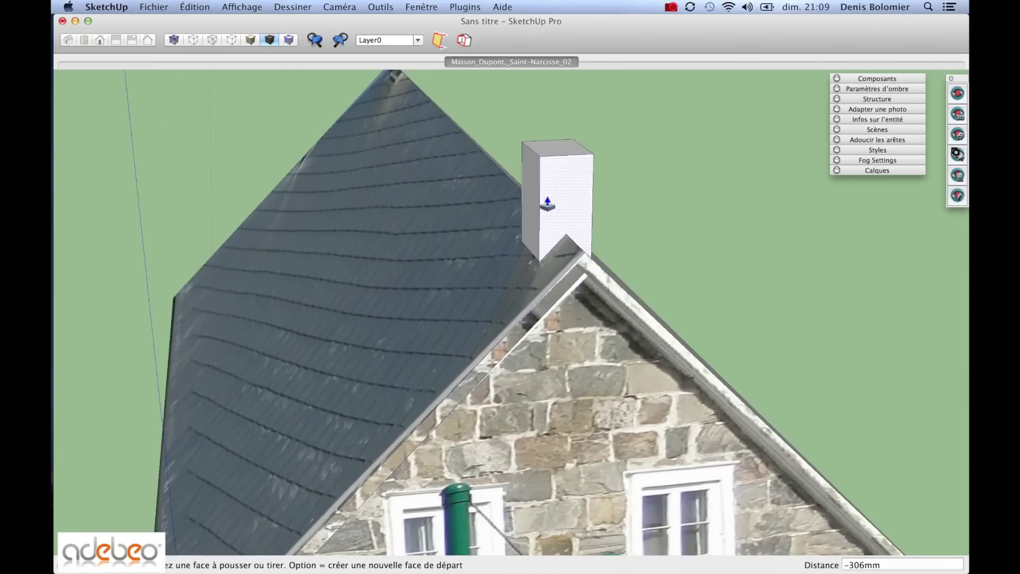
pyautogui.scroll(-1, 553, 233)
pyautogui.press('l')
pyautogui.click(541, 259)
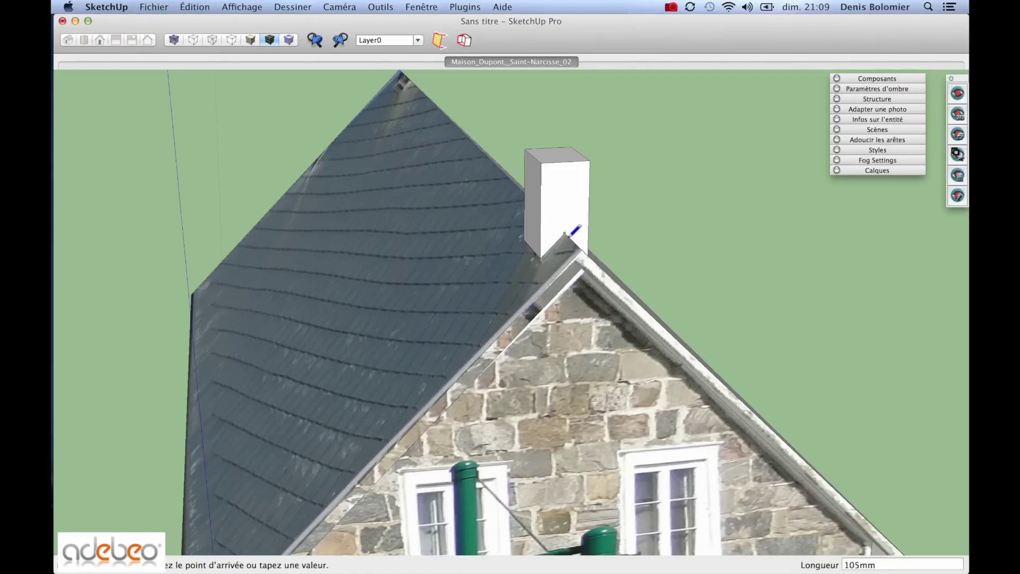
pyautogui.moveTo(572, 230); pyautogui.dragTo(485, 230, button='middle')
pyautogui.click(456, 240)
# - Draw the two intersection edges where the chimney's inner face meets both roof slopes, joining them at the ridge
pyautogui.moveTo(425, 215); pyautogui.dragTo(965, 237, button='middle')
pyautogui.keyDown('shift'); pyautogui.moveTo(675, 348); pyautogui.dragTo(366, 404, button='middle'); pyautogui.keyUp('shift')
pyautogui.moveTo(515, 297); pyautogui.dragTo(600, 303, button='middle')
pyautogui.scroll(5, 632, 192)
pyautogui.scroll(2, 567, 229)
pyautogui.press('Escape')
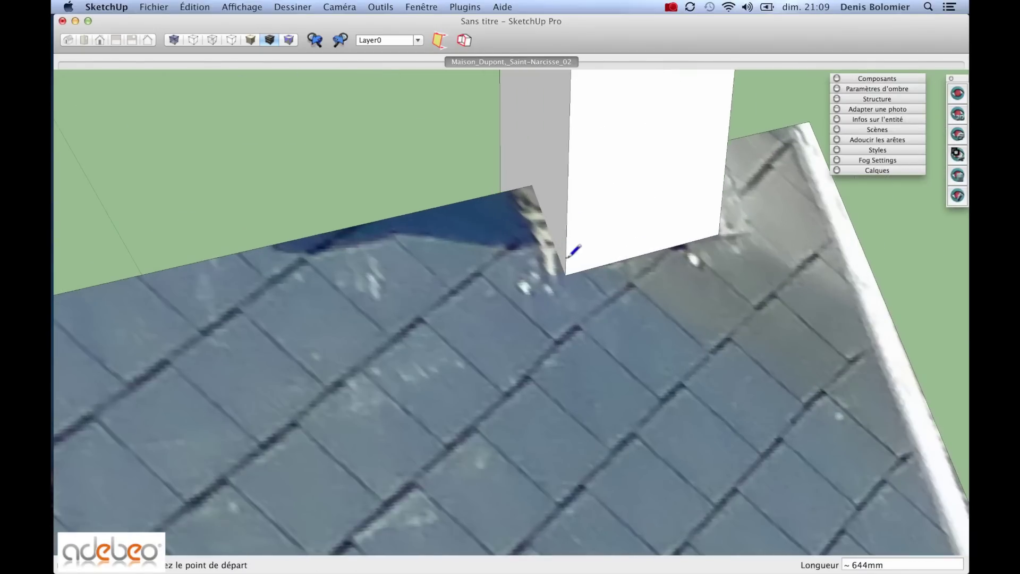
pyautogui.click(566, 273)
pyautogui.click(538, 183)
pyautogui.moveTo(538, 183)
pyautogui.mouseDown(button='middle')
pyautogui.moveTo(684, 230)
pyautogui.moveTo(596, 206)
pyautogui.mouseUp(button='middle')
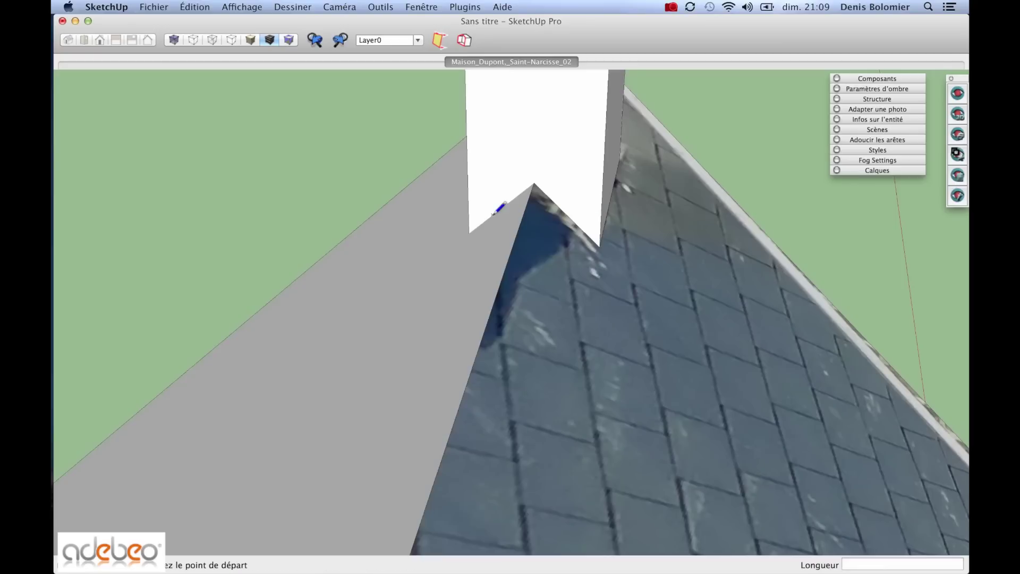
pyautogui.click(469, 232)
pyautogui.click(534, 185)
pyautogui.scroll(-3, 534, 185)
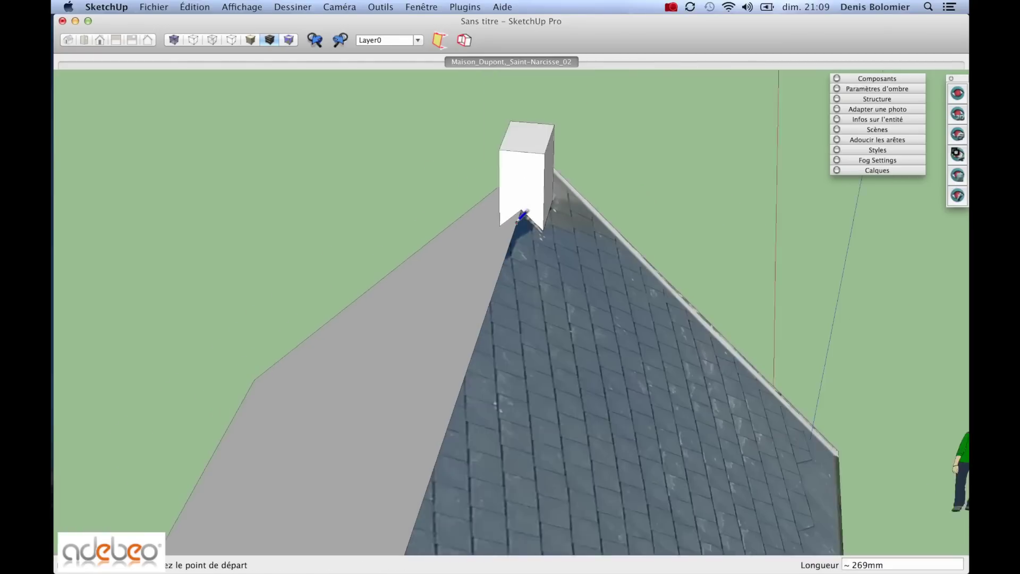
# - From the matched photo view, copy the whole chimney about 7654 mm along the ridge onto the far chimney in the photo
pyautogui.moveTo(523, 214); pyautogui.dragTo(432, 110, button='middle')
pyautogui.press('space')
pyautogui.click(496, 62)
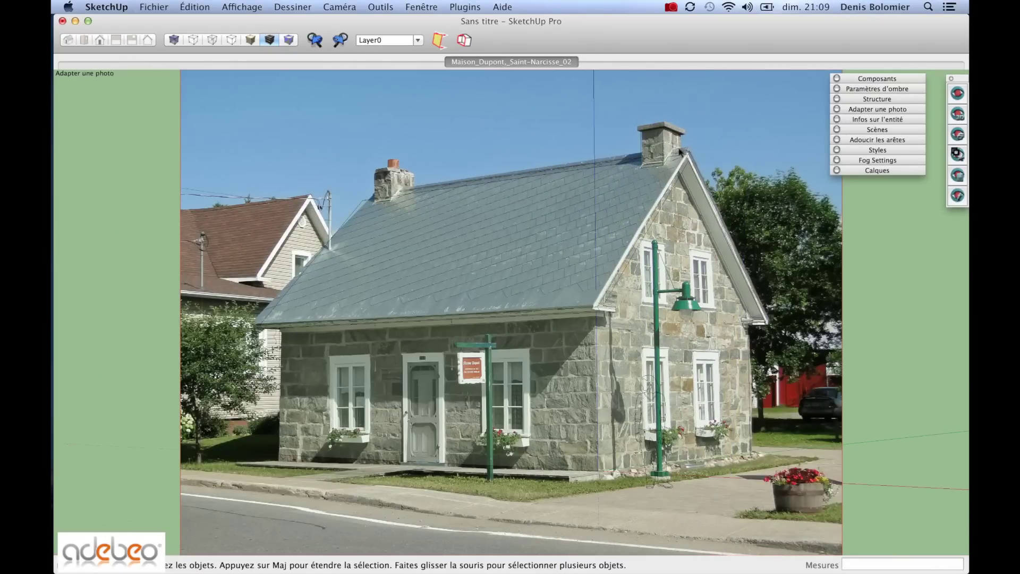
pyautogui.moveTo(686, 146); pyautogui.dragTo(591, 105)
pyautogui.press('m')
pyautogui.click(663, 165)
pyautogui.press('alt')
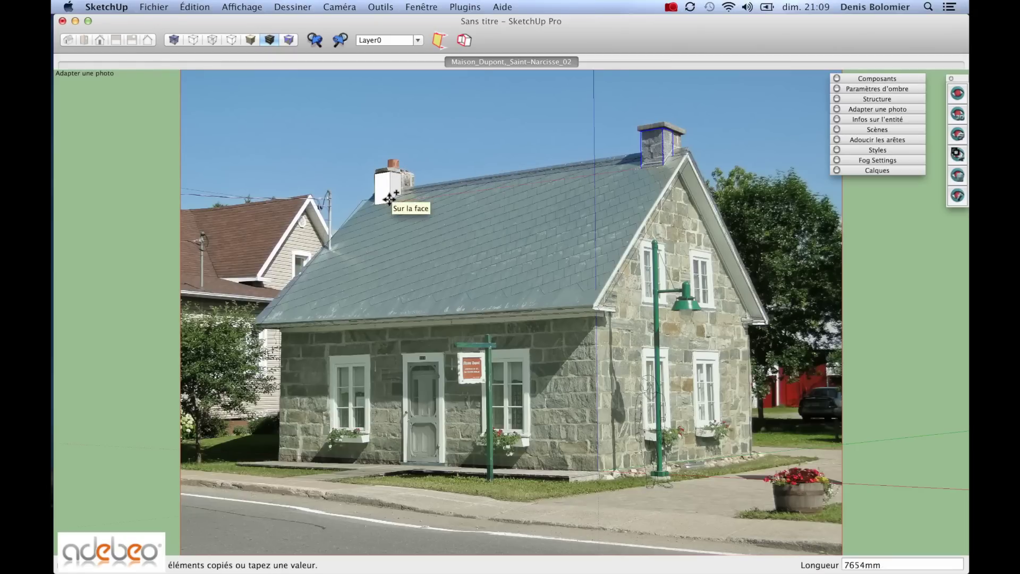
pyautogui.click(389, 199)
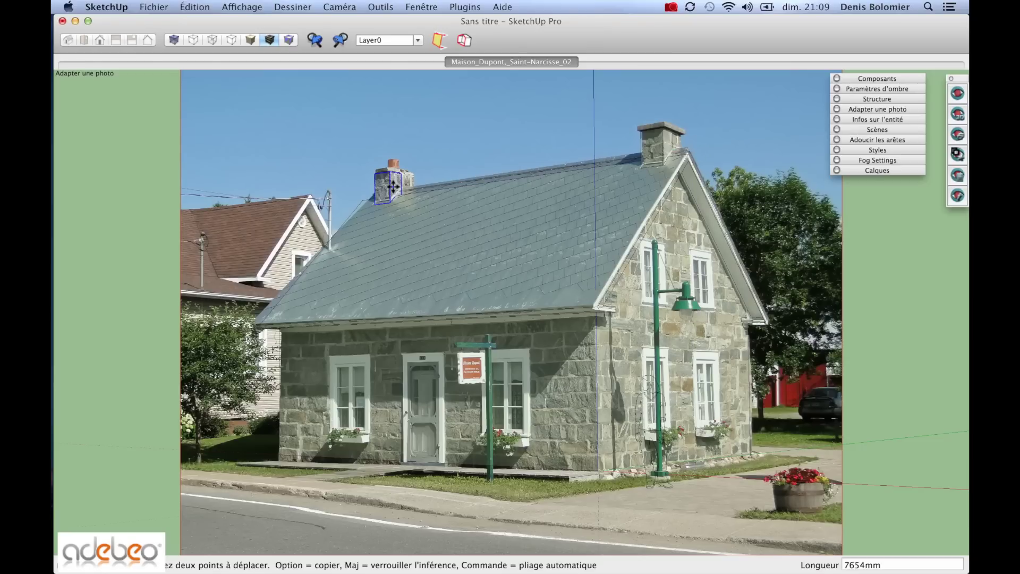
# - Select both chimneys and project the photo onto them without trimming partially visible faces
pyautogui.press('space')
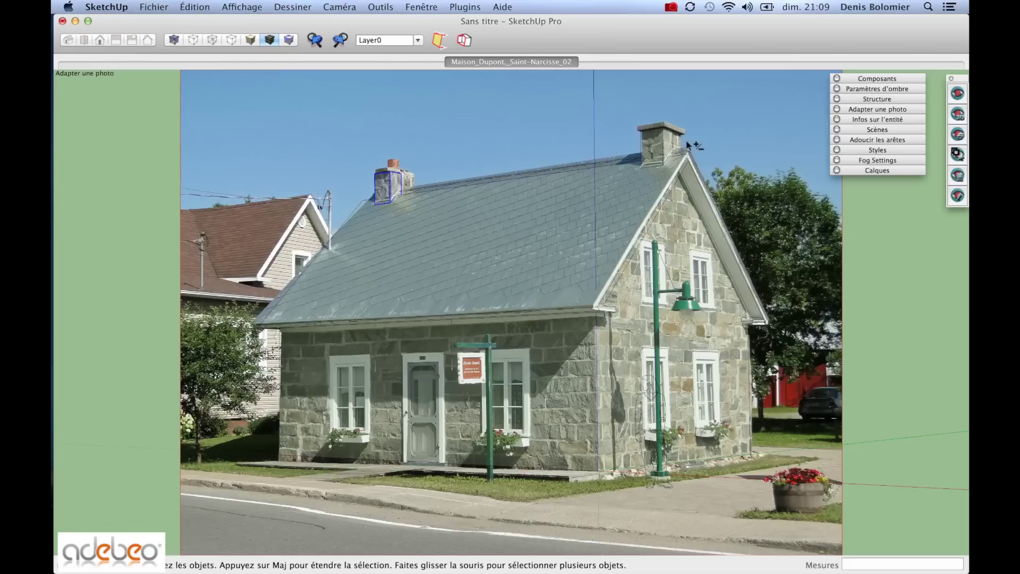
pyautogui.keyDown('shift'); pyautogui.moveTo(686, 141); pyautogui.dragTo(618, 123); pyautogui.keyUp('shift')
pyautogui.rightClick(656, 143)
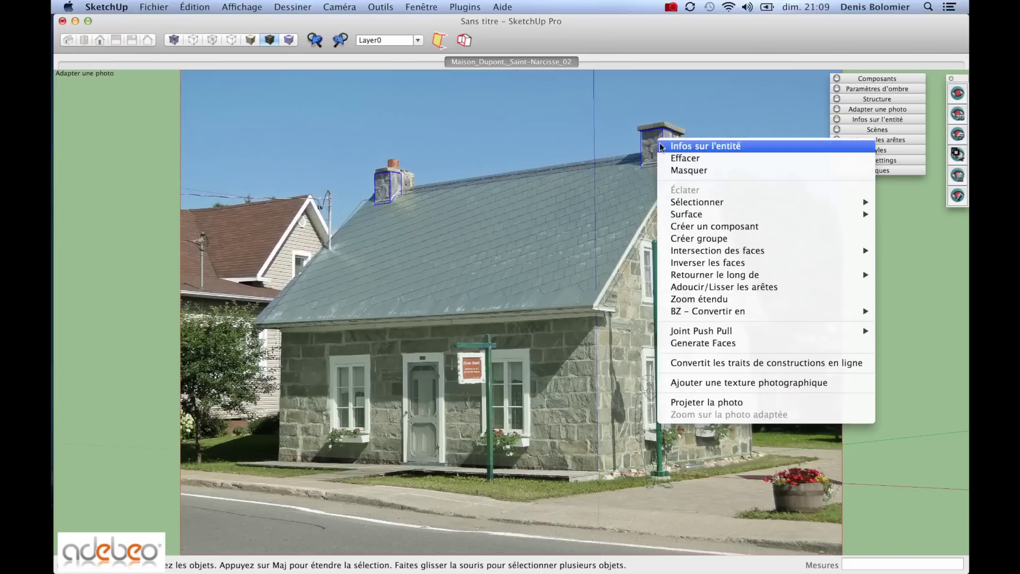
pyautogui.click(748, 403)
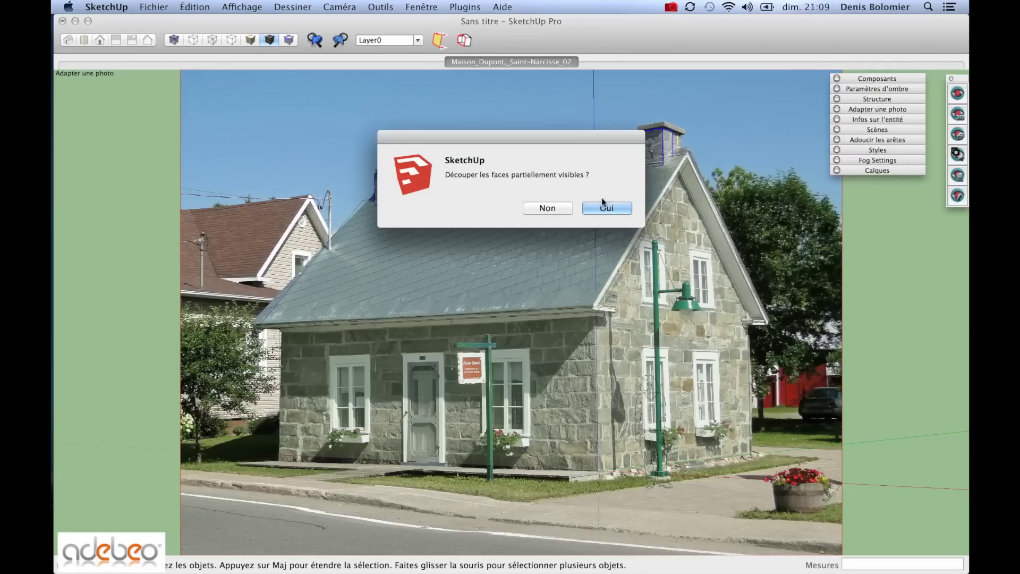
pyautogui.click(553, 209)
pyautogui.moveTo(749, 219); pyautogui.dragTo(648, 212, button='middle')
pyautogui.click(778, 126)
# - Start positioning the texture of the front roof slope and unlock its pins for free stretching
pyautogui.moveTo(777, 127); pyautogui.dragTo(537, 378, button='middle')
pyautogui.scroll(-2, 357, 360)
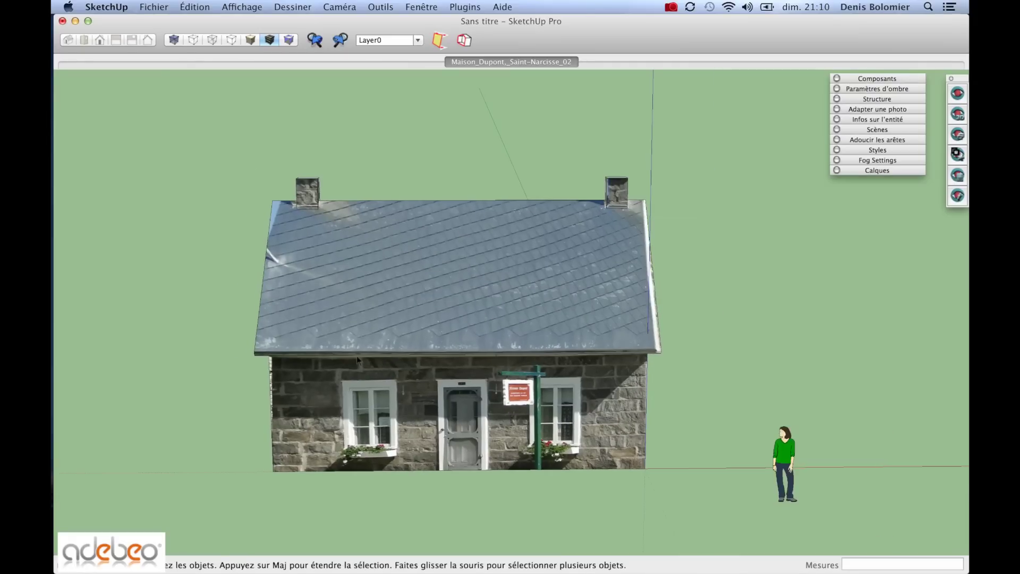
pyautogui.rightClick(354, 271)
pyautogui.moveTo(505, 419)
pyautogui.click(550, 417)
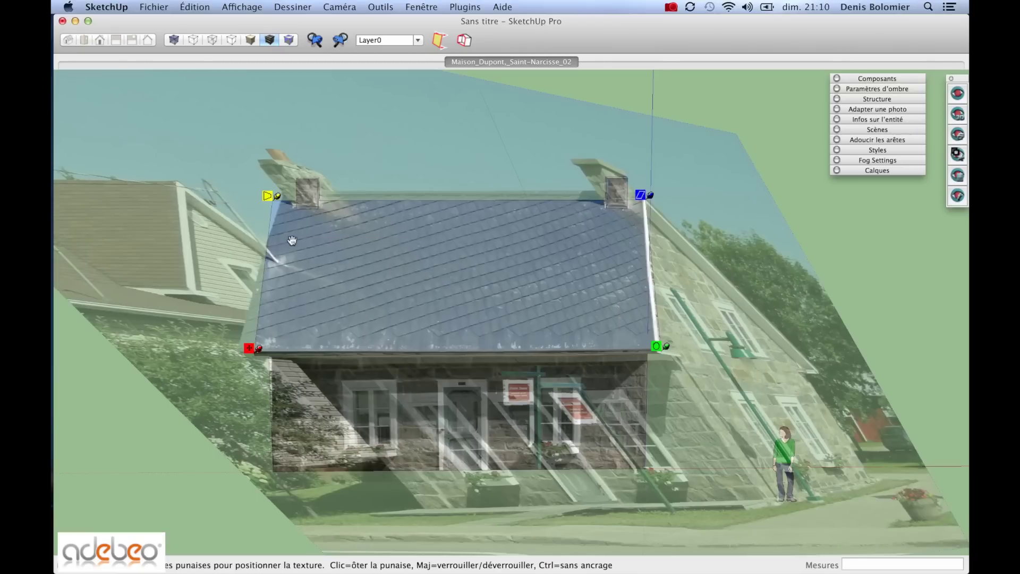
pyautogui.rightClick(277, 229)
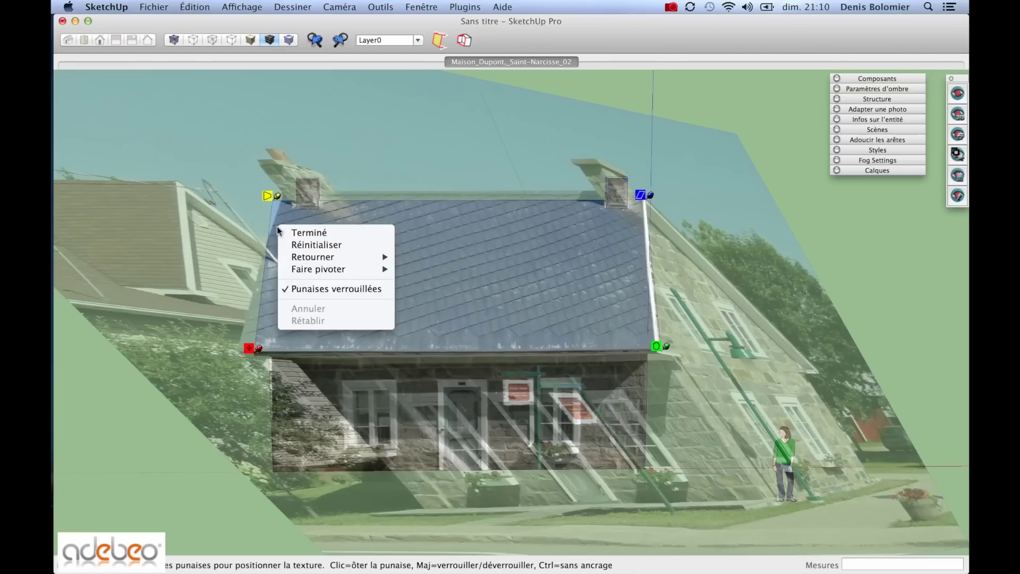
pyautogui.click(348, 289)
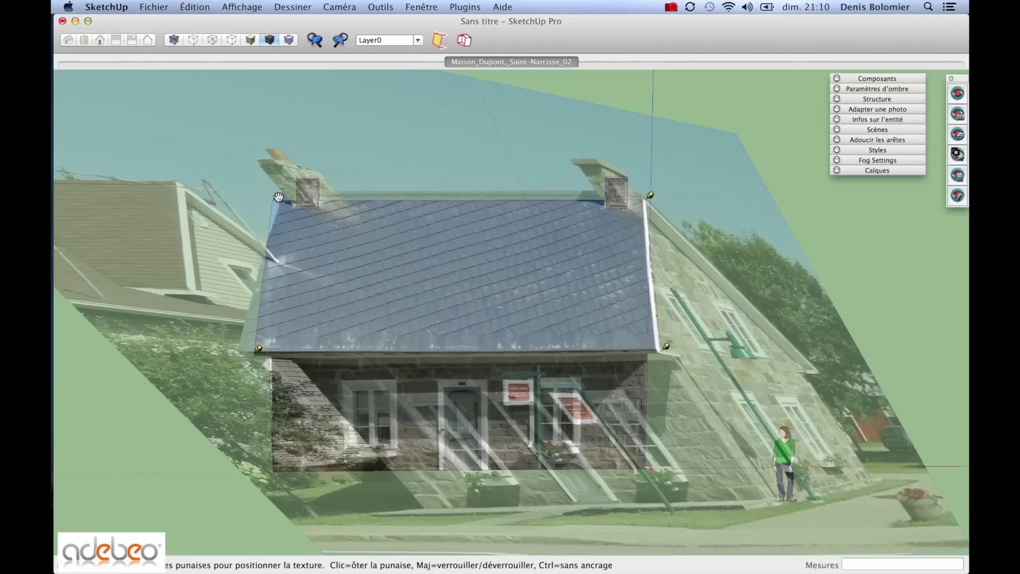
# - Stretch the roof texture with its pins to align the photo's roof edges with the slope's corners, and finish positioning
pyautogui.moveTo(276, 197); pyautogui.dragTo(275, 198)
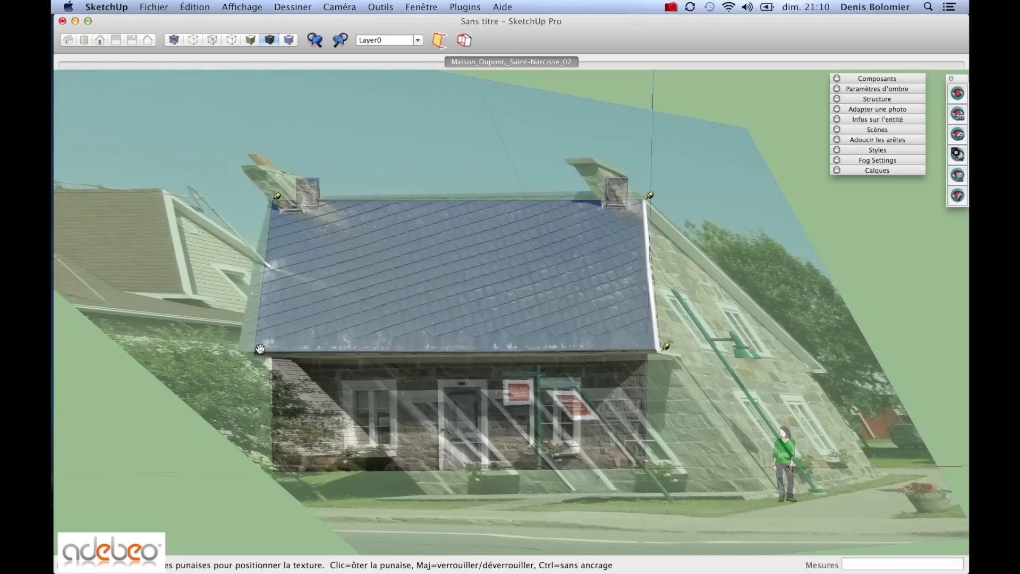
pyautogui.moveTo(243, 350); pyautogui.dragTo(258, 350)
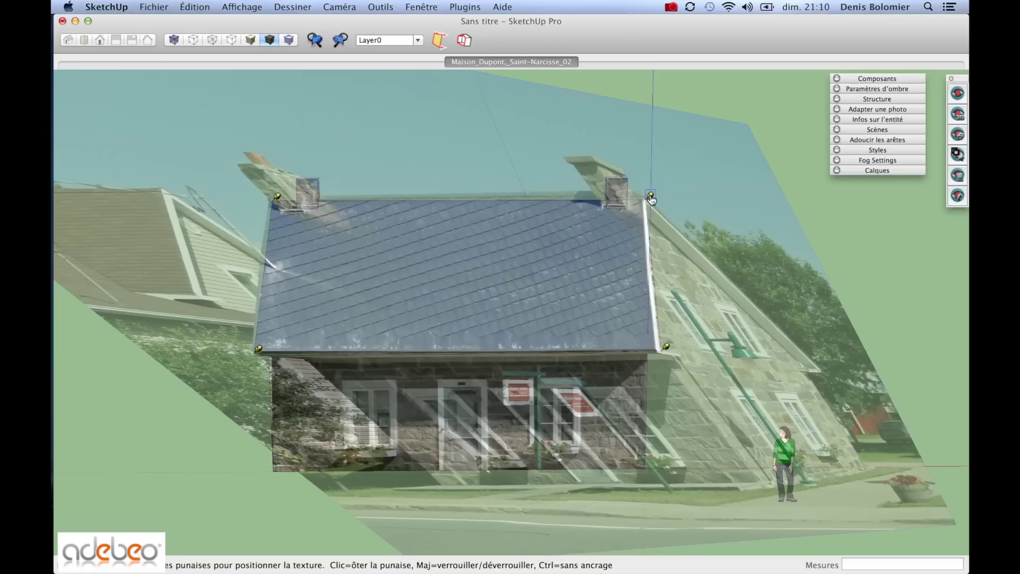
pyautogui.moveTo(651, 197); pyautogui.dragTo(651, 200)
pyautogui.scroll(5, 645, 199)
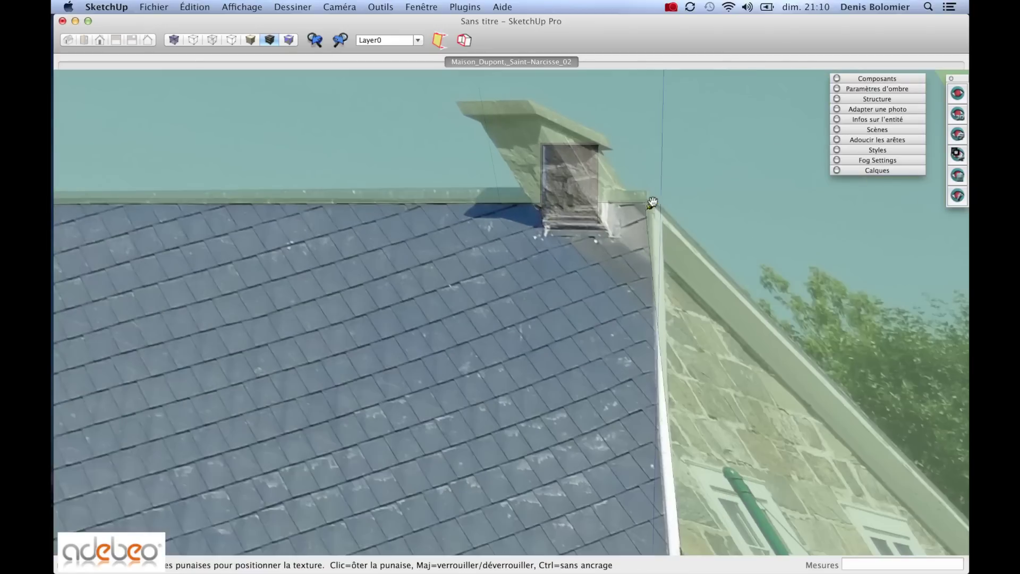
pyautogui.scroll(-5, 624, 204)
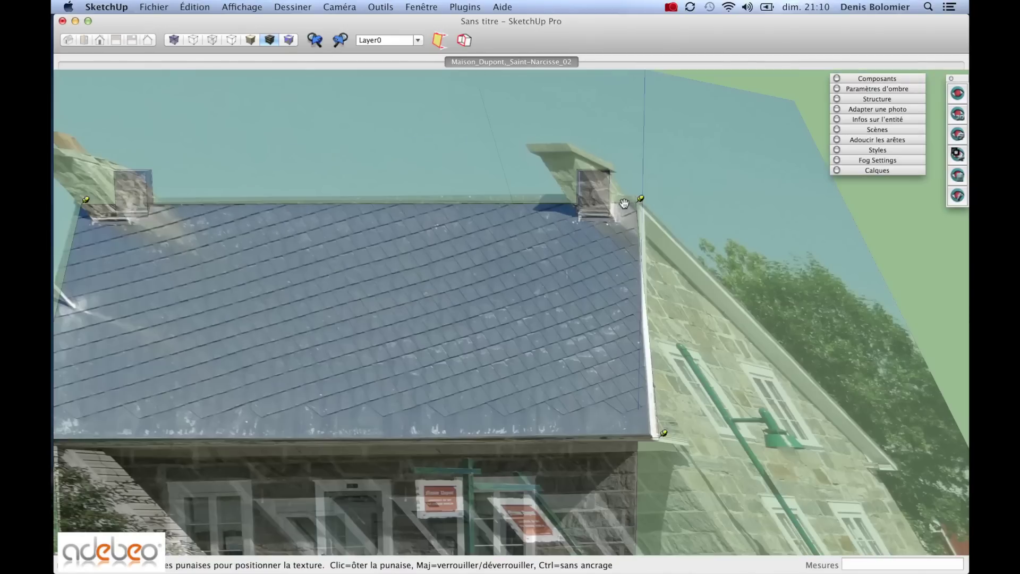
pyautogui.scroll(3, 642, 432)
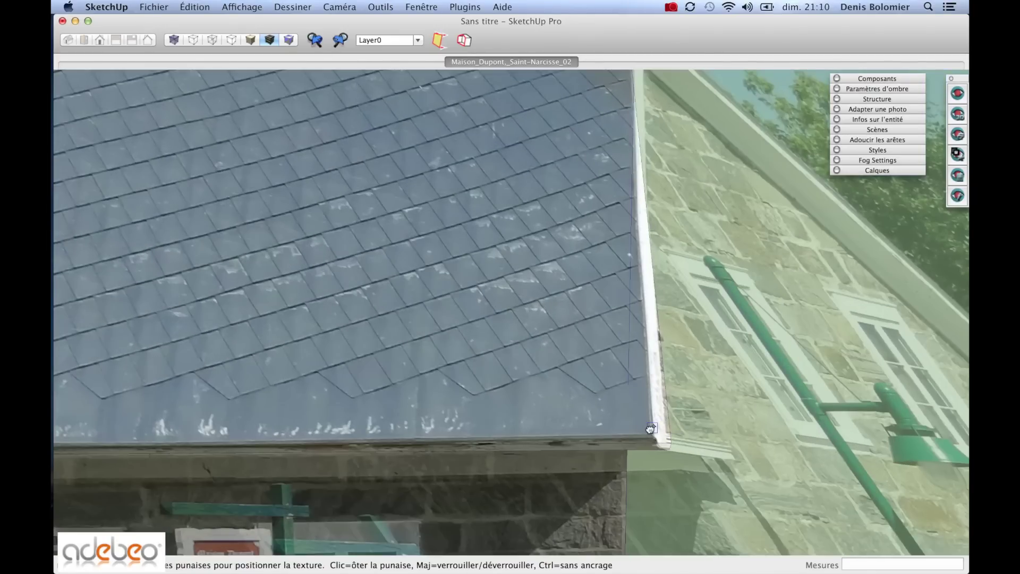
pyautogui.scroll(2, 674, 441)
pyautogui.scroll(-6, 552, 411)
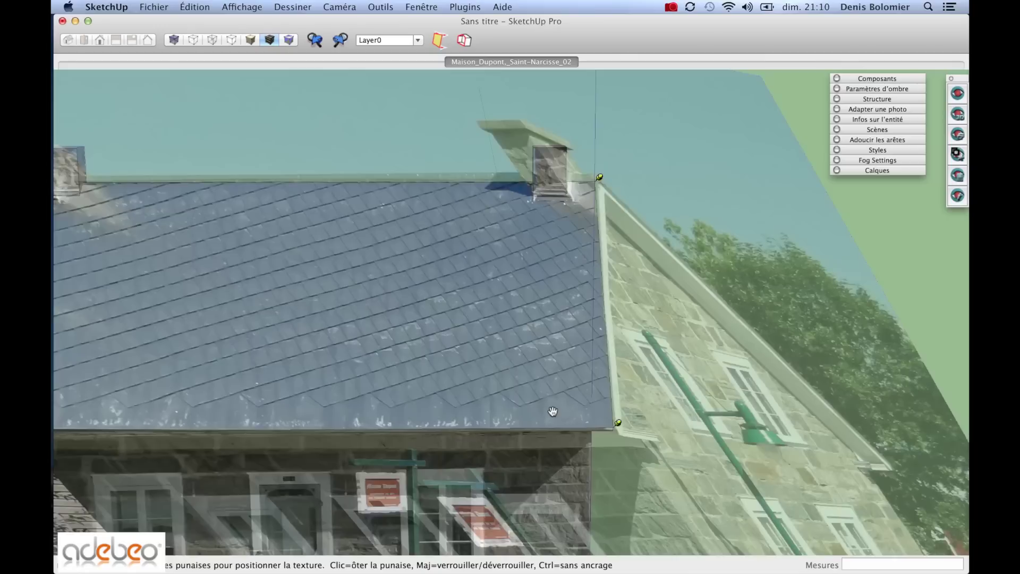
pyautogui.rightClick(514, 375)
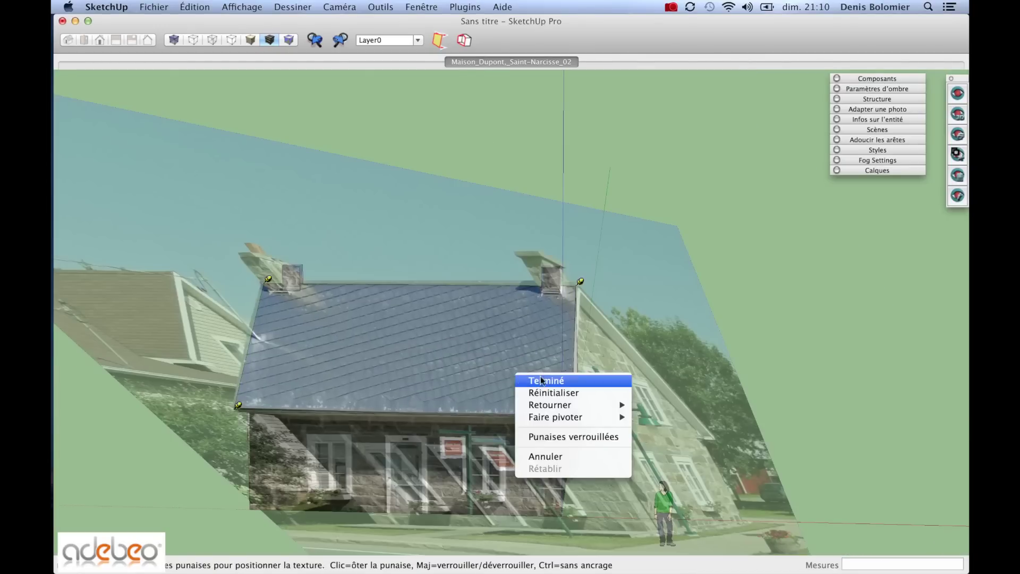
pyautogui.click(518, 380)
# - Position the texture on the gable's sloping fascia so the photo's white trim covers it, and check the house from the front corner
pyautogui.moveTo(513, 390); pyautogui.dragTo(329, 393, button='middle')
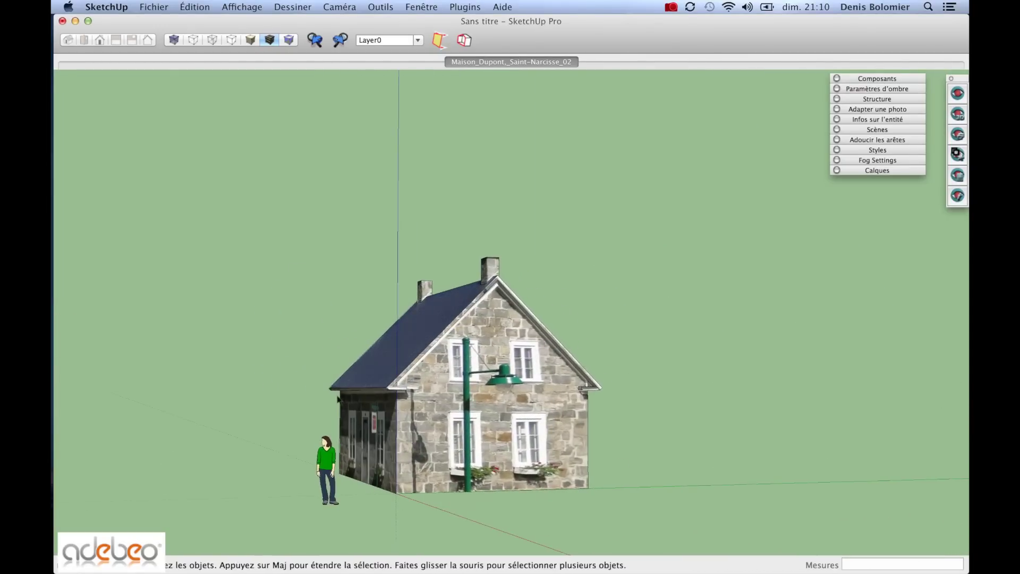
pyautogui.scroll(8, 374, 394)
pyautogui.rightClick(397, 335)
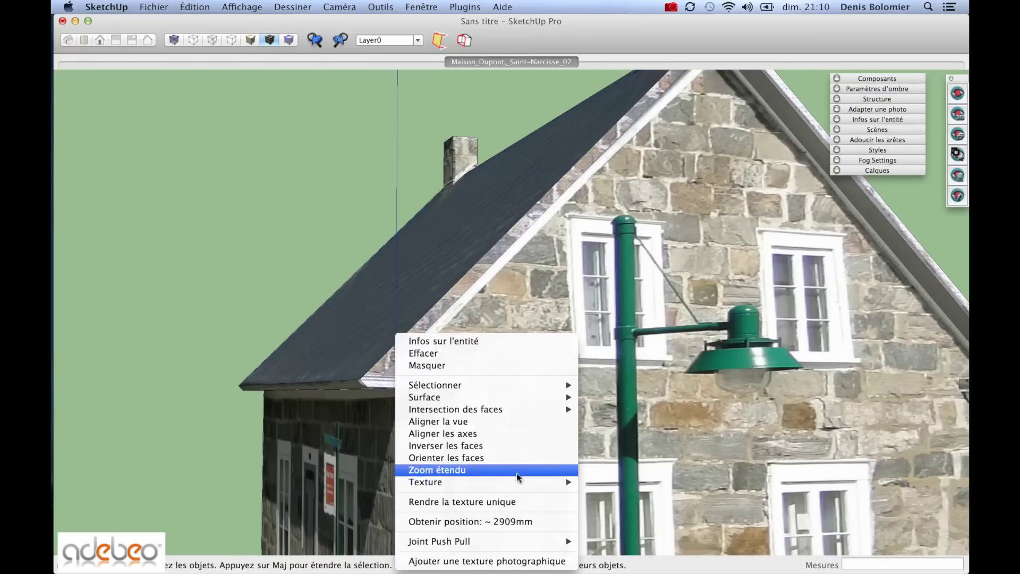
pyautogui.moveTo(526, 482)
pyautogui.click(611, 482)
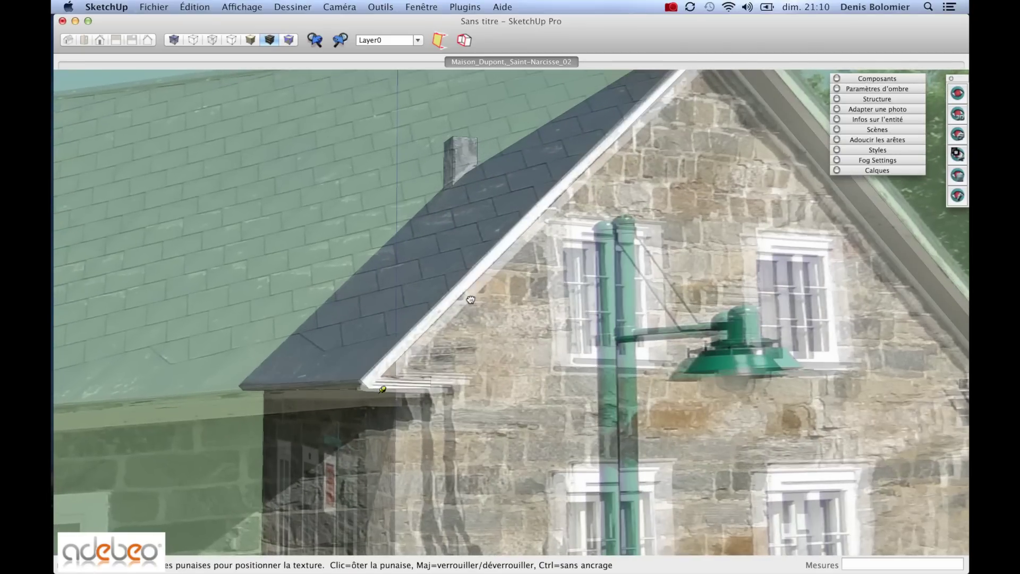
pyautogui.moveTo(471, 300); pyautogui.dragTo(467, 295)
pyautogui.rightClick(468, 296)
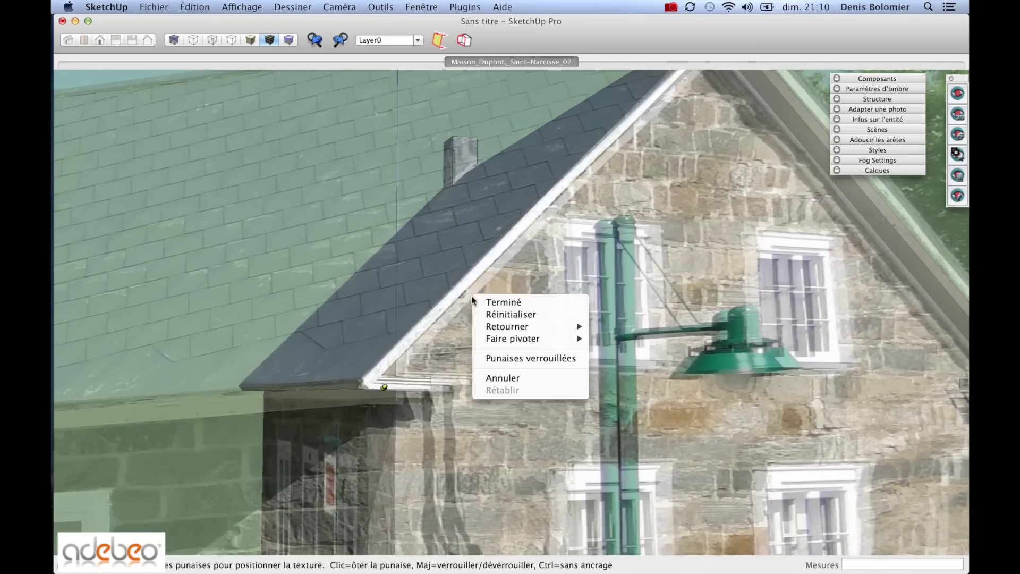
pyautogui.click(481, 301)
pyautogui.scroll(-3, 422, 346)
pyautogui.scroll(-2, 422, 345)
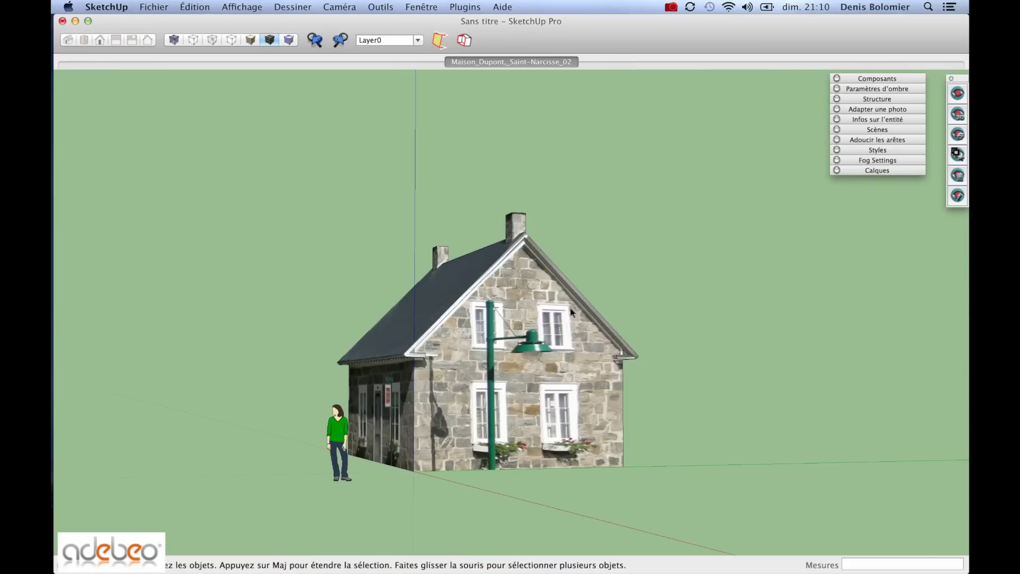
pyautogui.moveTo(571, 313); pyautogui.dragTo(720, 305, button='middle')
pyautogui.scroll(3, 571, 348)
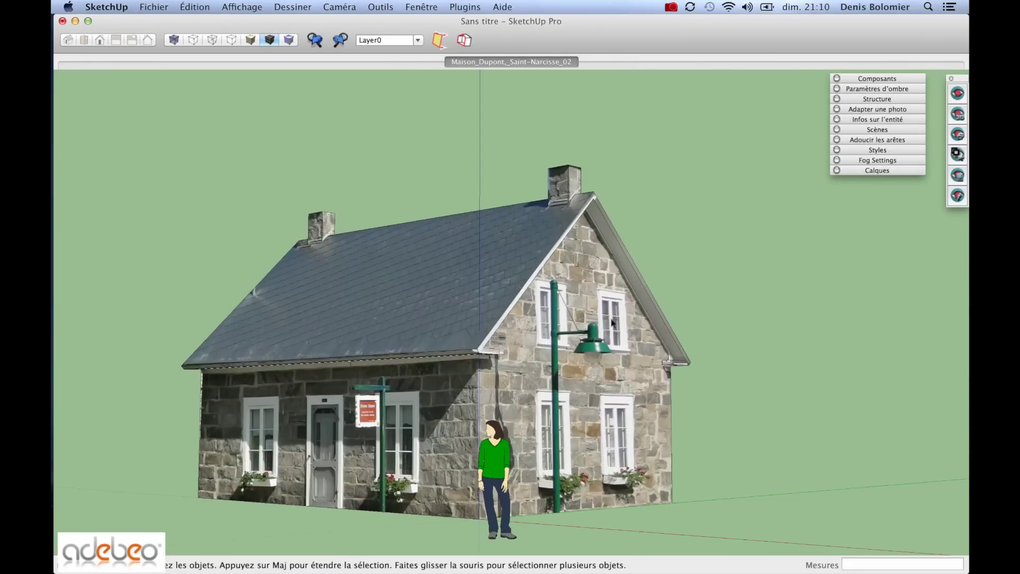
# - Shift the gable fascia's texture so the photo's white trim covers the rear-slope side, and finish positioning
pyautogui.moveTo(612, 322); pyautogui.dragTo(492, 349, button='middle')
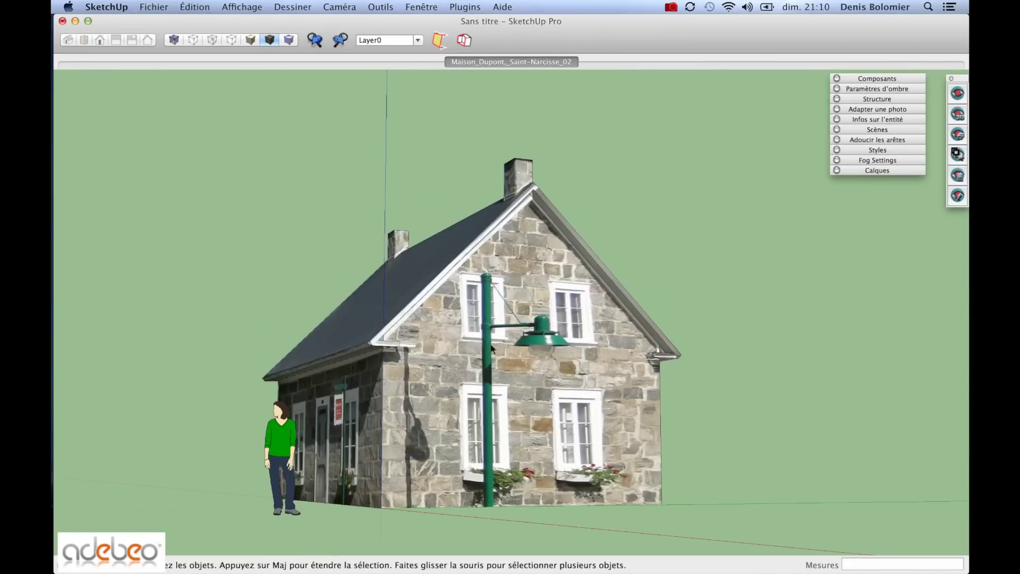
pyautogui.moveTo(572, 311)
pyautogui.mouseDown(button='middle')
pyautogui.moveTo(489, 336)
pyautogui.moveTo(672, 308)
pyautogui.moveTo(797, 314)
pyautogui.mouseUp(button='middle')
pyautogui.moveTo(396, 480); pyautogui.dragTo(335, 458, button='middle')
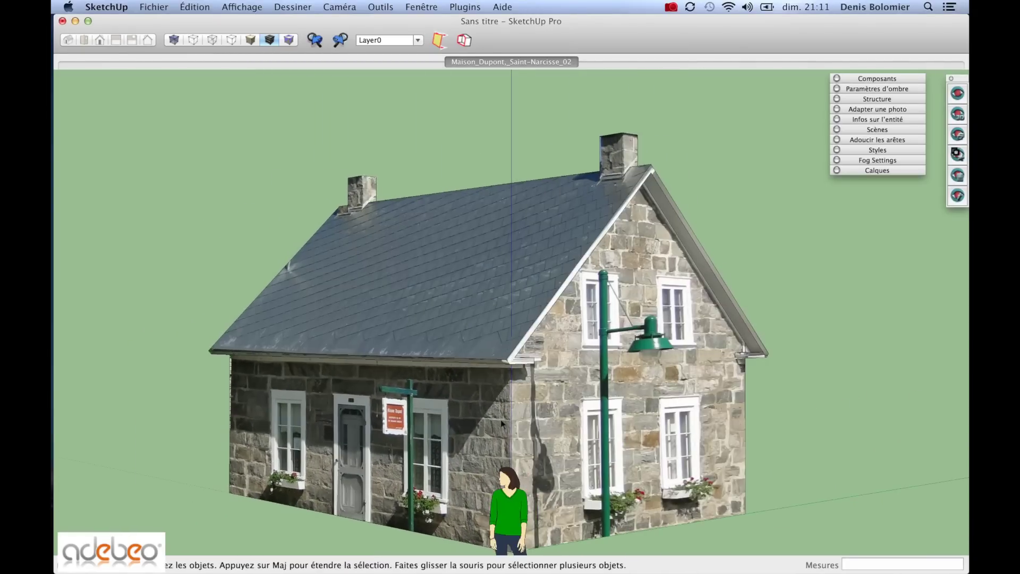
pyautogui.scroll(10, 558, 181)
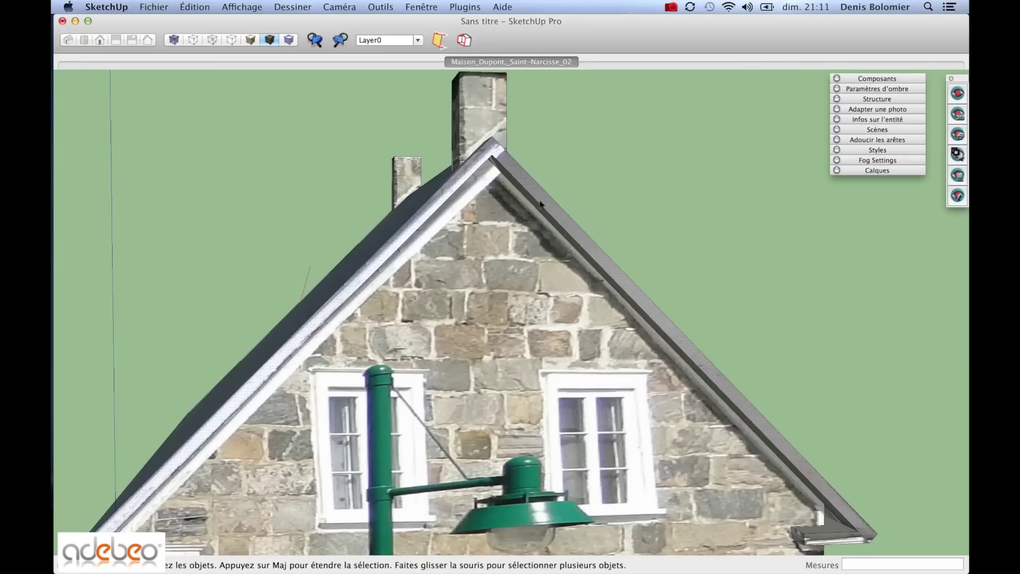
pyautogui.rightClick(543, 200)
pyautogui.moveTo(678, 350)
pyautogui.click(744, 349)
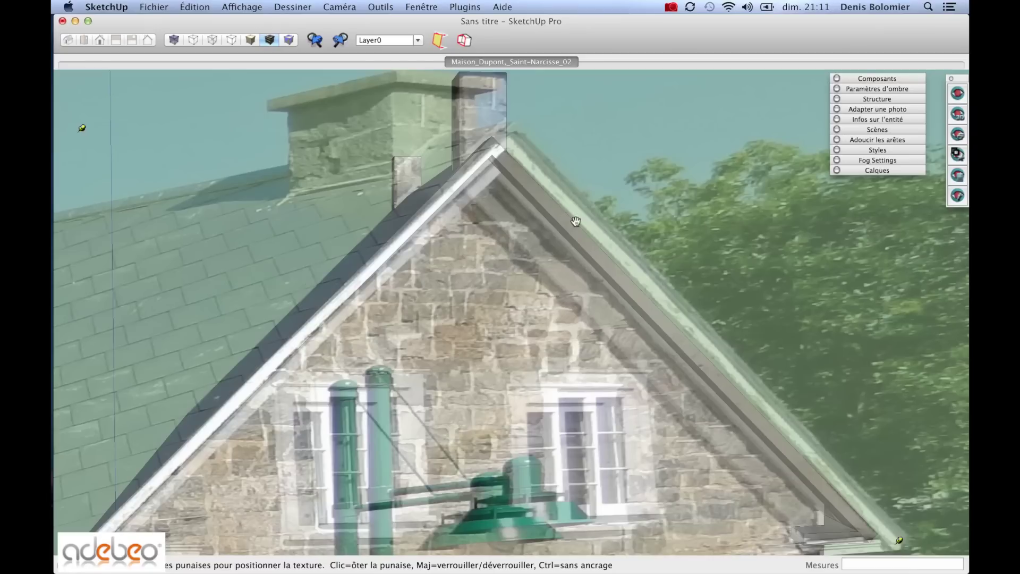
pyautogui.moveTo(576, 221); pyautogui.dragTo(558, 229)
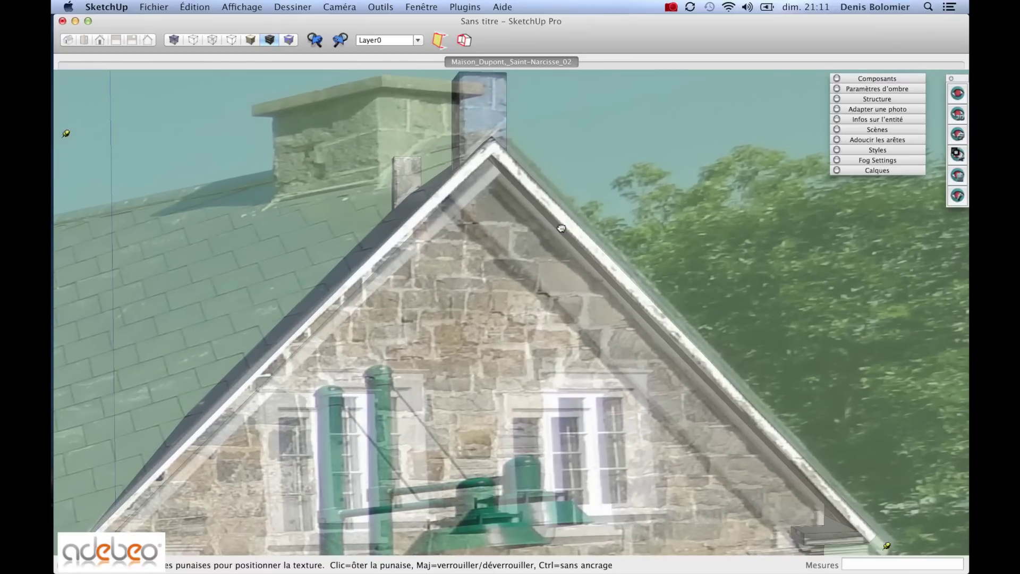
pyautogui.rightClick(557, 229)
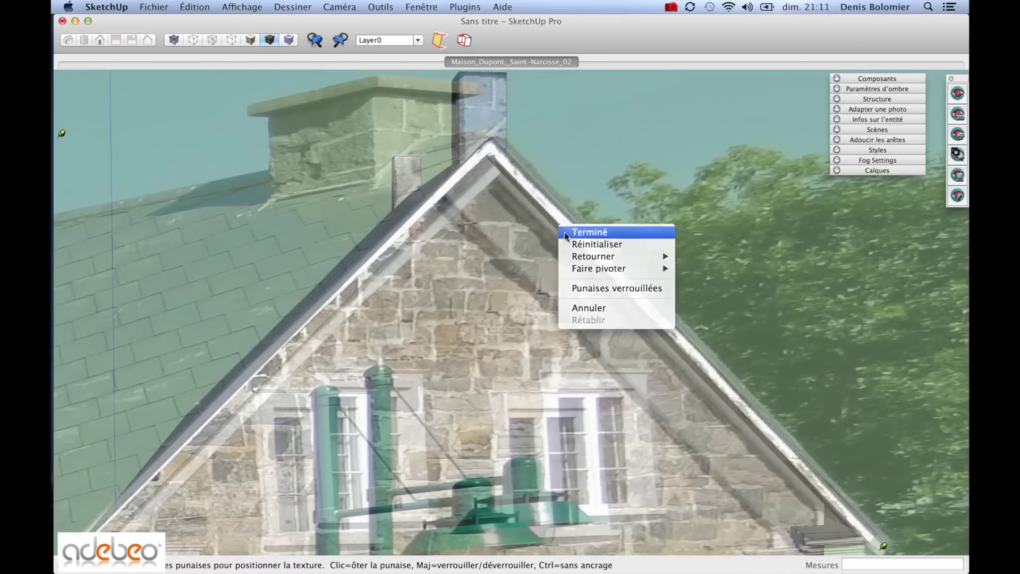
pyautogui.click(585, 231)
pyautogui.scroll(-5, 598, 264)
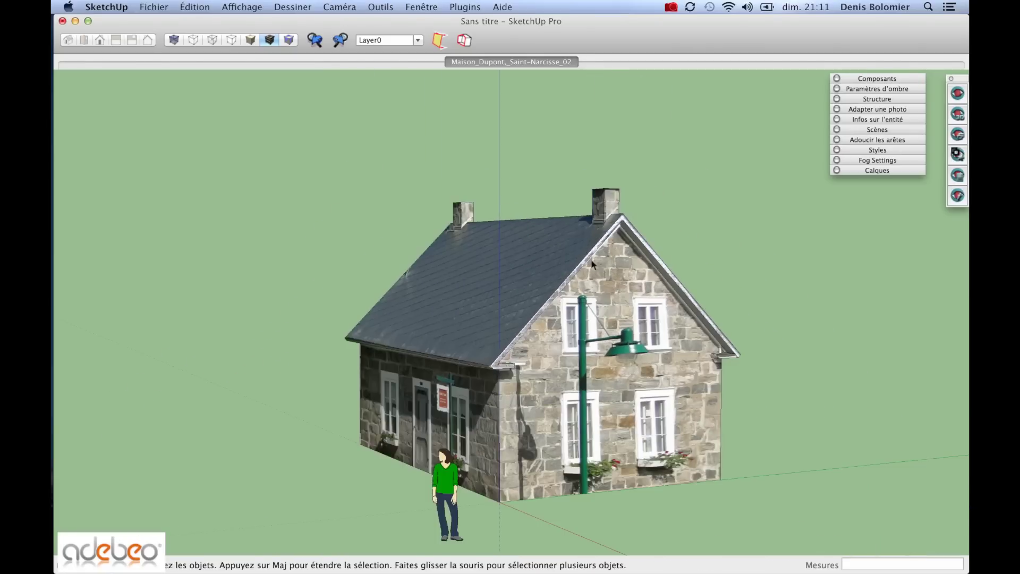
# - Stretch the gable fascia's texture with pins at both eave ends and the peak so the white trim fits both slopes
pyautogui.scroll(5, 592, 263)
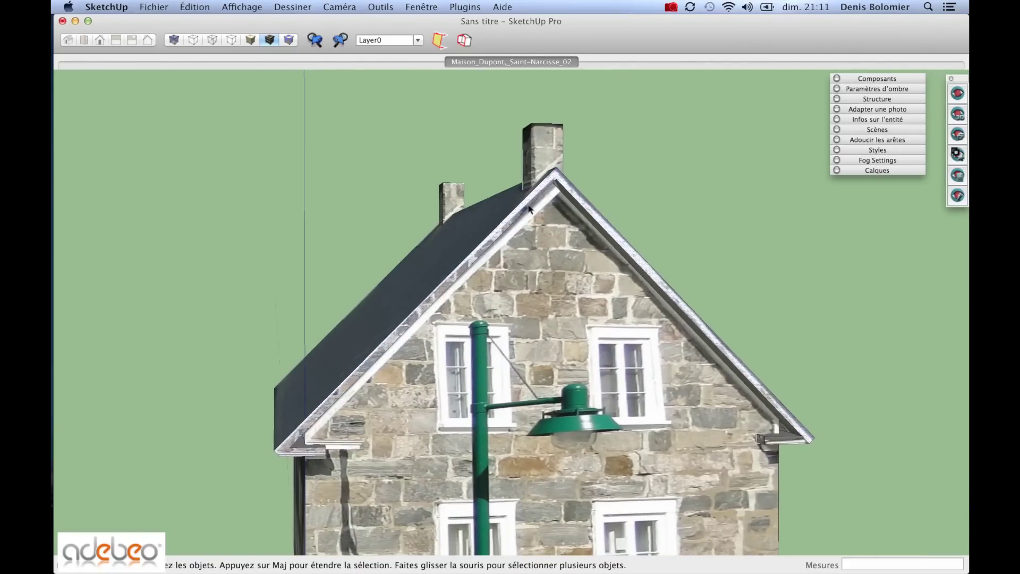
pyautogui.rightClick(529, 207)
pyautogui.click(733, 346)
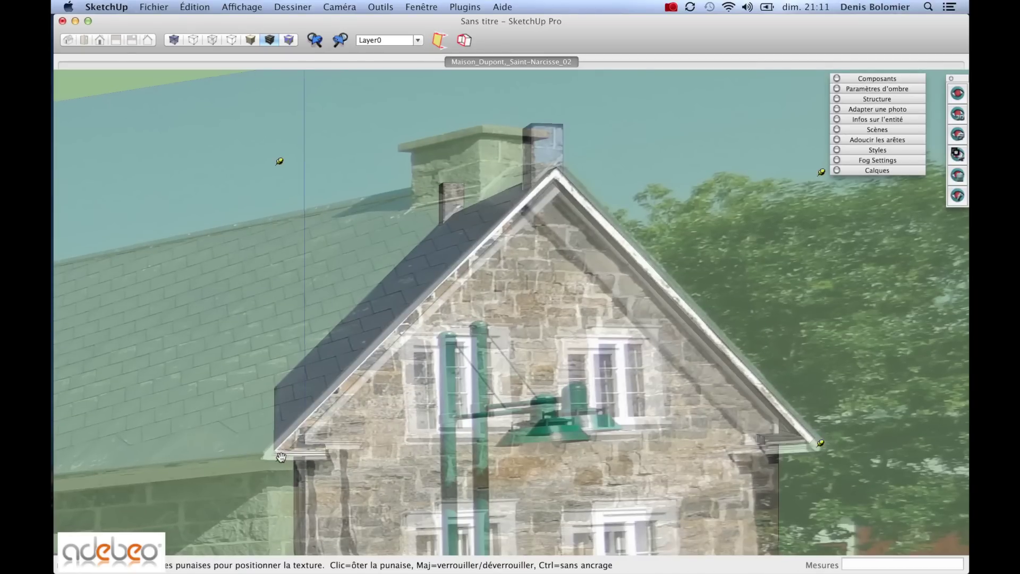
pyautogui.moveTo(281, 457)
pyautogui.mouseDown()
pyautogui.moveTo(271, 454)
pyautogui.moveTo(280, 453)
pyautogui.mouseUp()
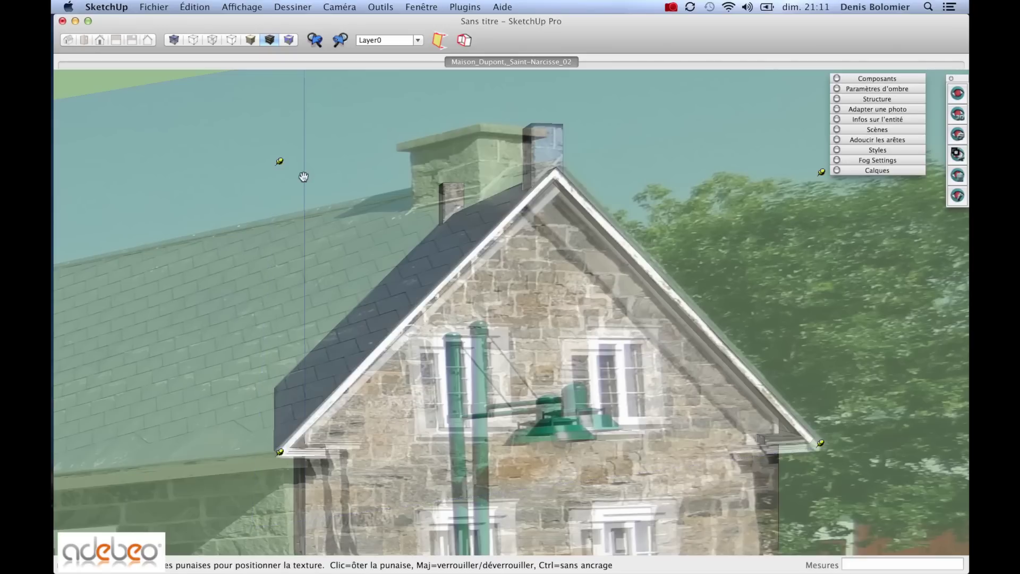
pyautogui.click(281, 163)
pyautogui.moveTo(558, 166); pyautogui.dragTo(560, 166)
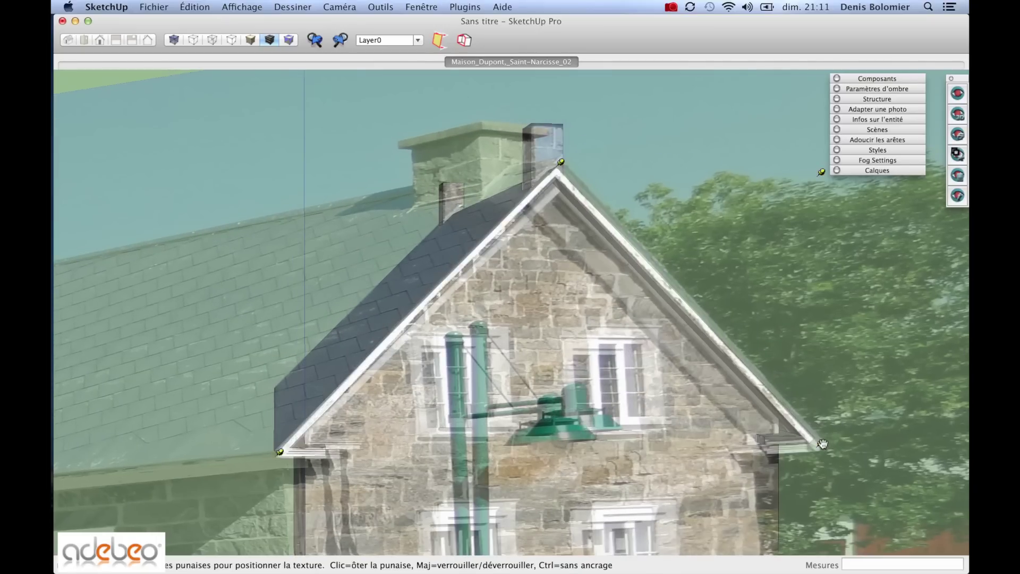
pyautogui.moveTo(821, 444); pyautogui.dragTo(818, 437)
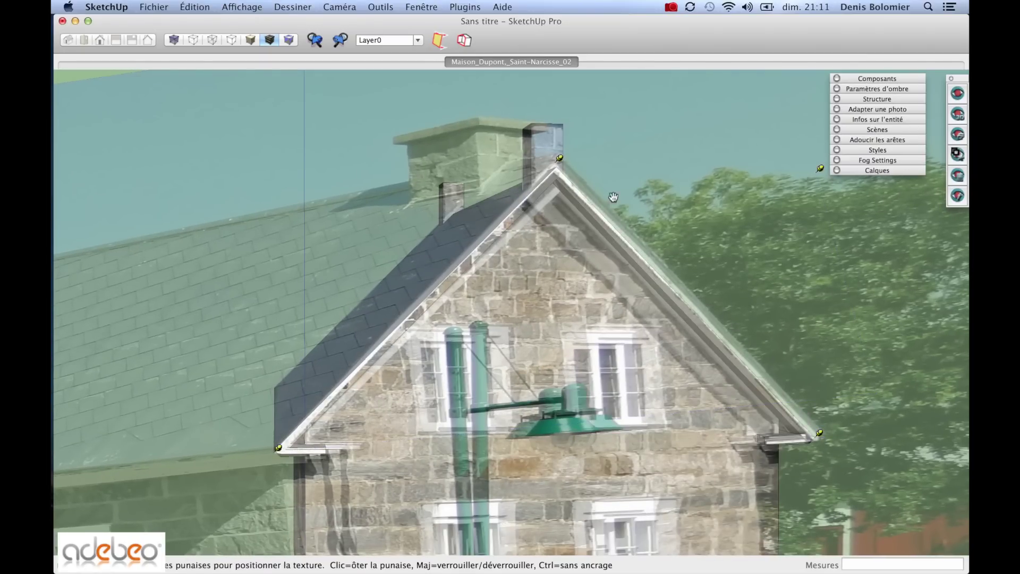
pyautogui.moveTo(558, 158); pyautogui.dragTo(561, 170)
pyautogui.rightClick(560, 169)
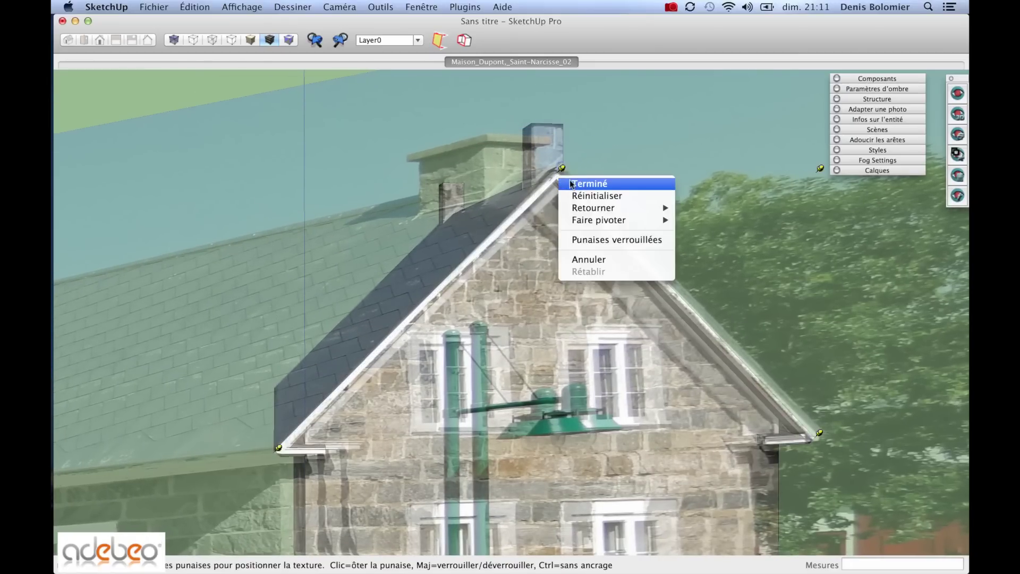
pyautogui.click(570, 180)
# - Shift the gable wall's texture slightly to realign the stonework, finish positioning and check the house from the front
pyautogui.moveTo(560, 254); pyautogui.dragTo(454, 304, button='middle')
pyautogui.rightClick(454, 305)
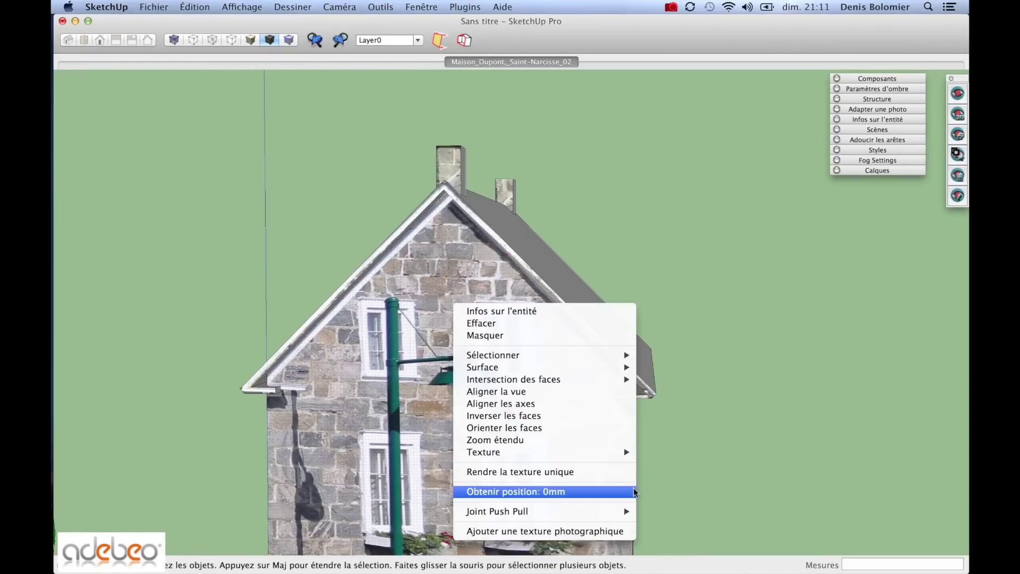
pyautogui.moveTo(626, 452)
pyautogui.click(663, 453)
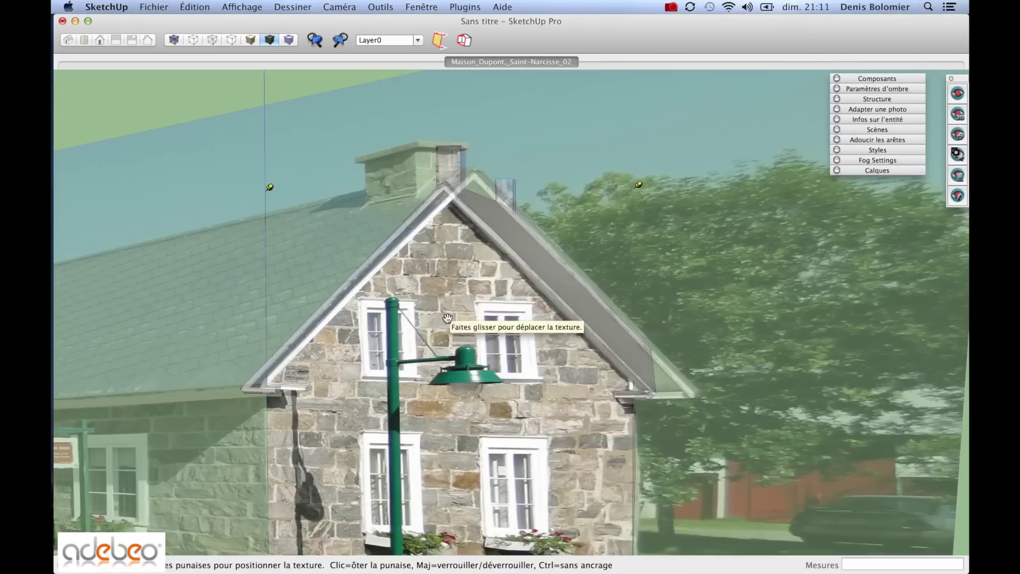
pyautogui.moveTo(447, 317)
pyautogui.mouseDown()
pyautogui.moveTo(441, 310)
pyautogui.moveTo(446, 317)
pyautogui.mouseUp()
pyautogui.rightClick(446, 317)
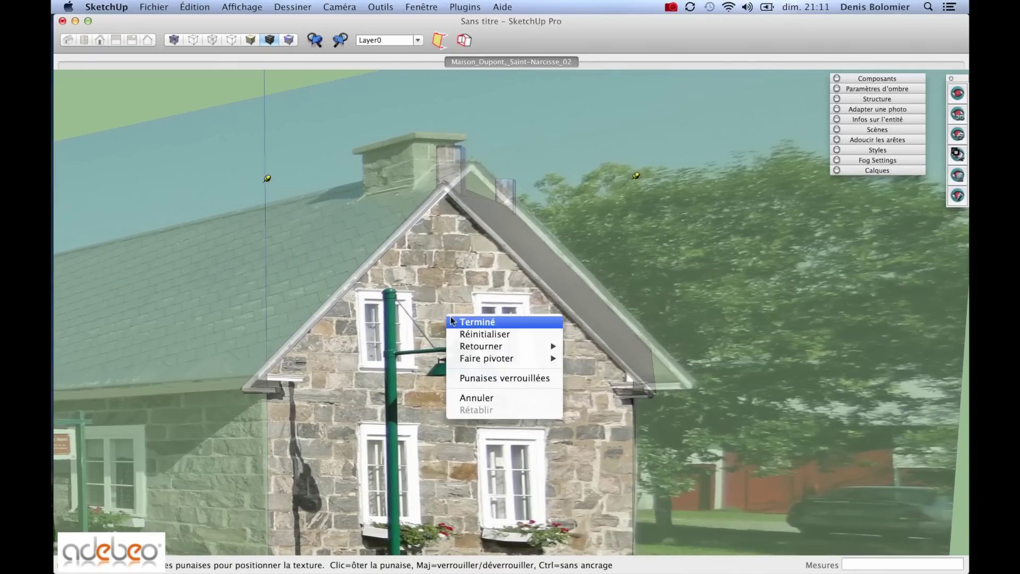
pyautogui.click(458, 321)
pyautogui.moveTo(458, 322); pyautogui.dragTo(677, 314, button='middle')
pyautogui.scroll(-4, 677, 314)
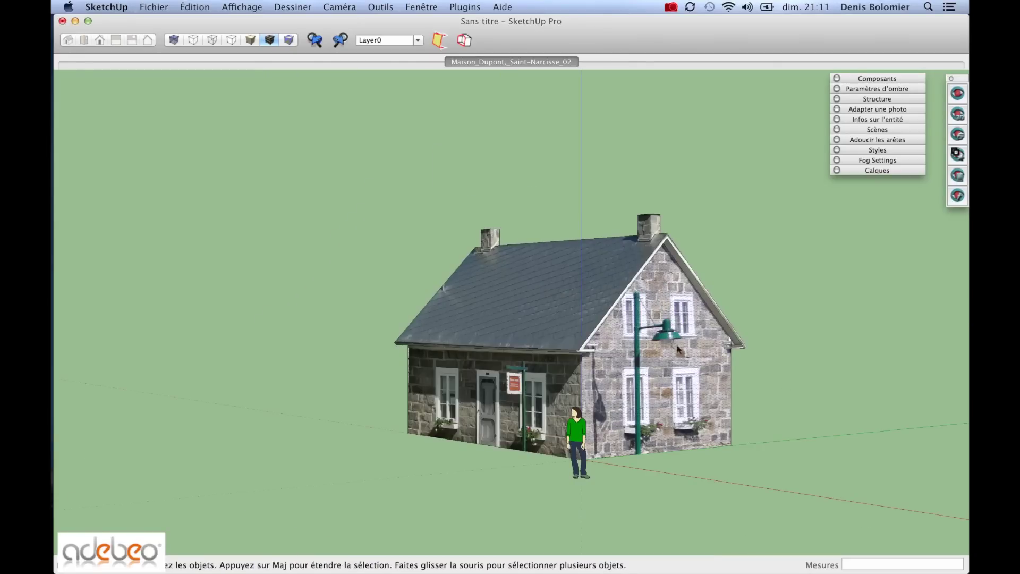
pyautogui.moveTo(688, 380); pyautogui.dragTo(579, 390, button='middle')
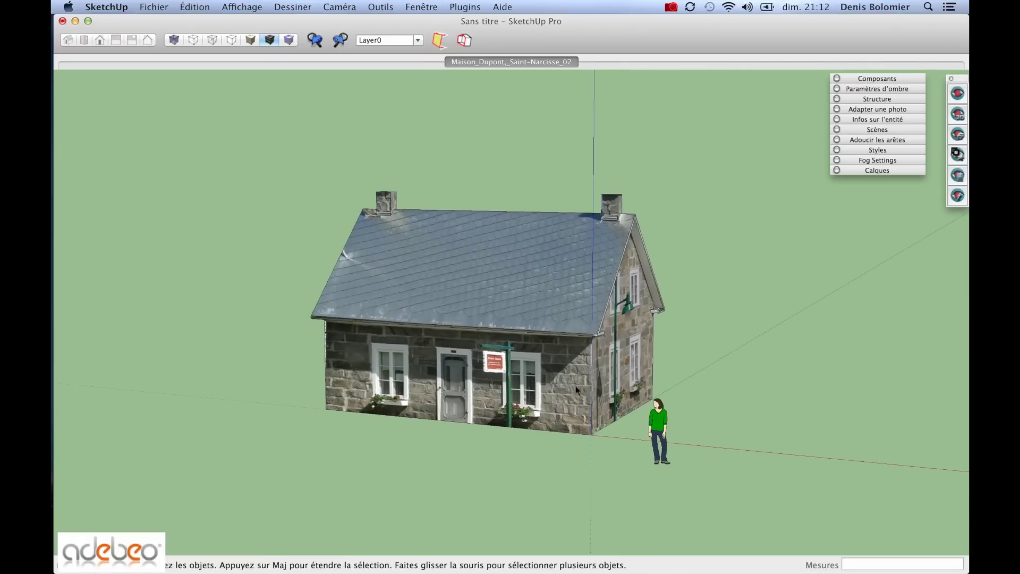
pyautogui.scroll(2, 428, 383)
pyautogui.scroll(2, 468, 399)
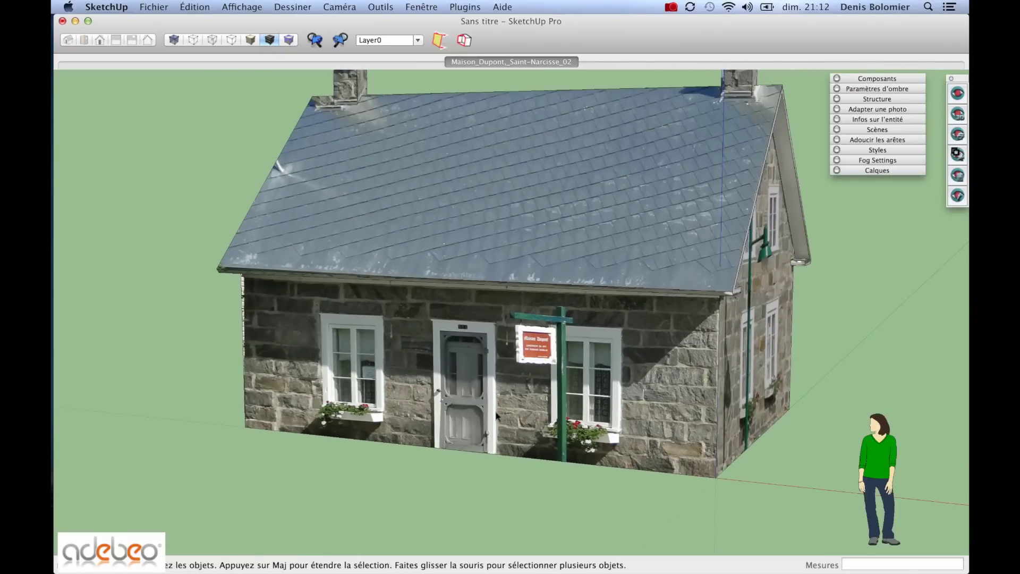
pyautogui.press('t')
pyautogui.click(494, 451)
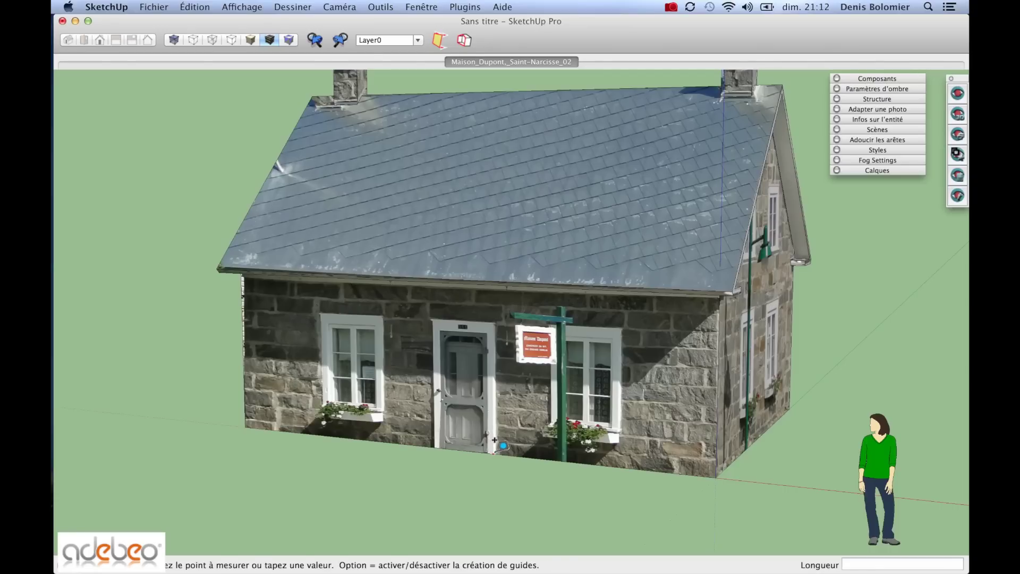
pyautogui.click(494, 312)
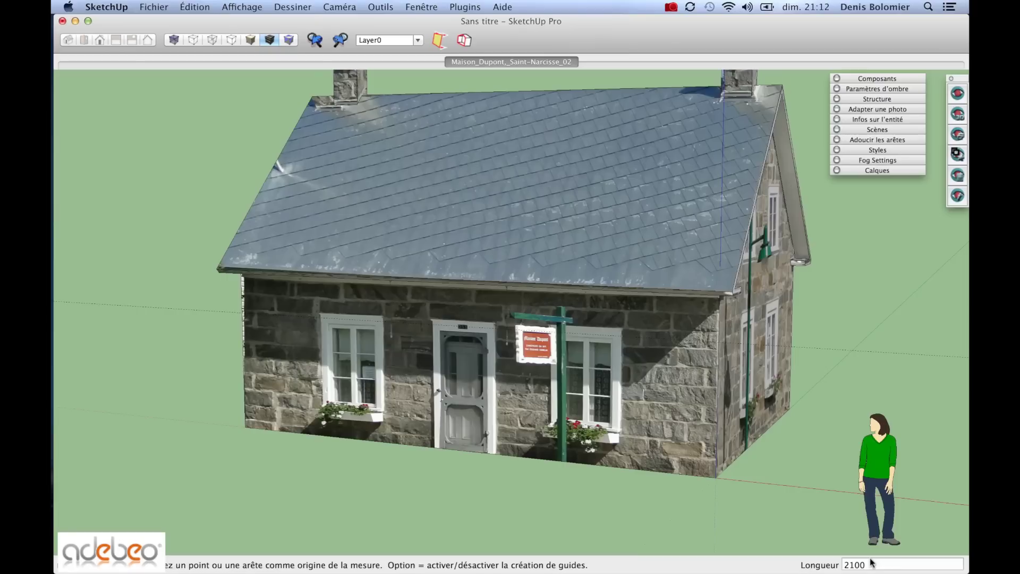
pyautogui.press('e')
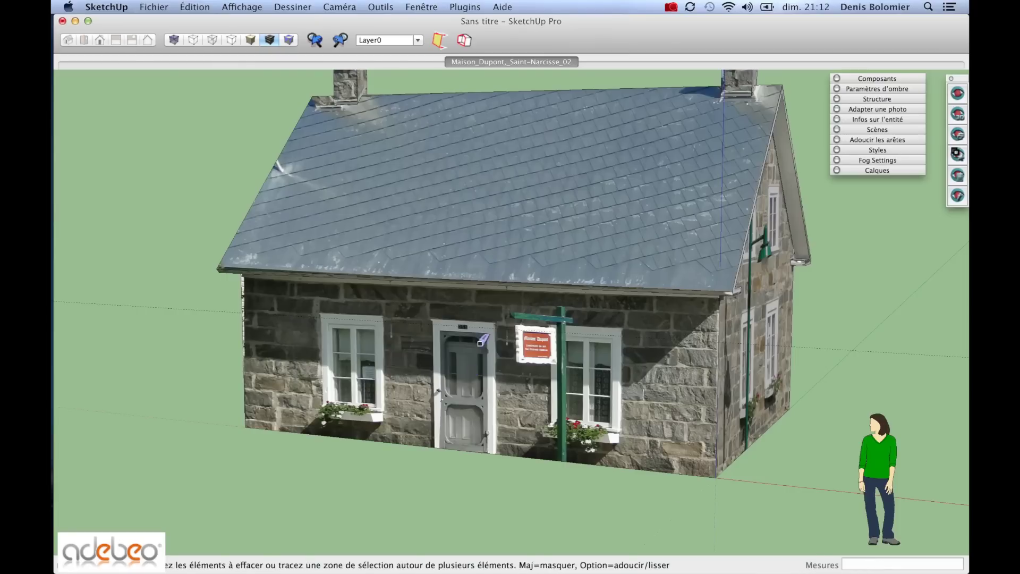
# - Measure the height of the front door frame and resize the whole model so that it equals 2100 mm
pyautogui.press('t')
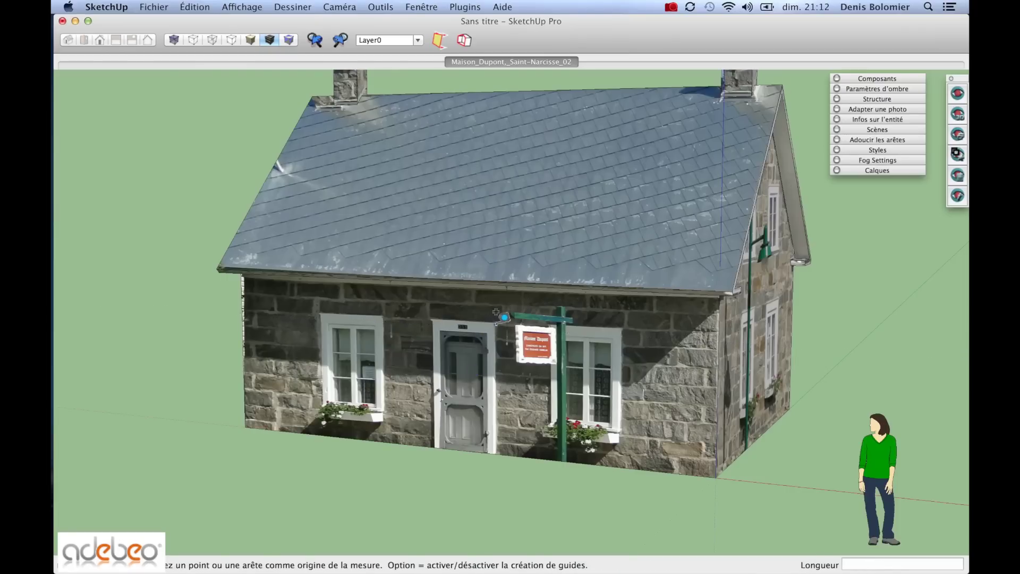
pyautogui.click(495, 323)
pyautogui.click(495, 442)
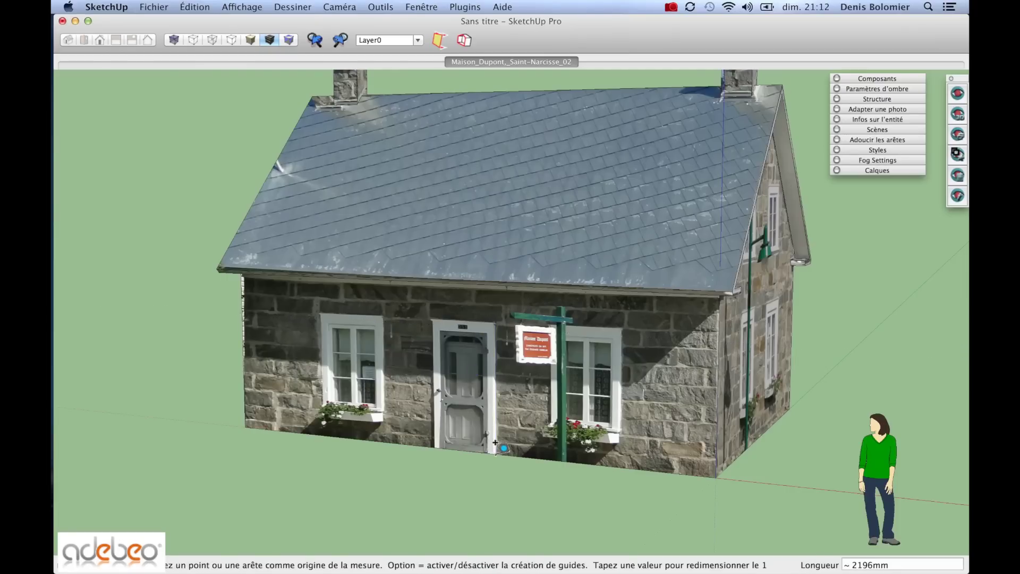
pyautogui.write('2100')
pyautogui.press('Return')
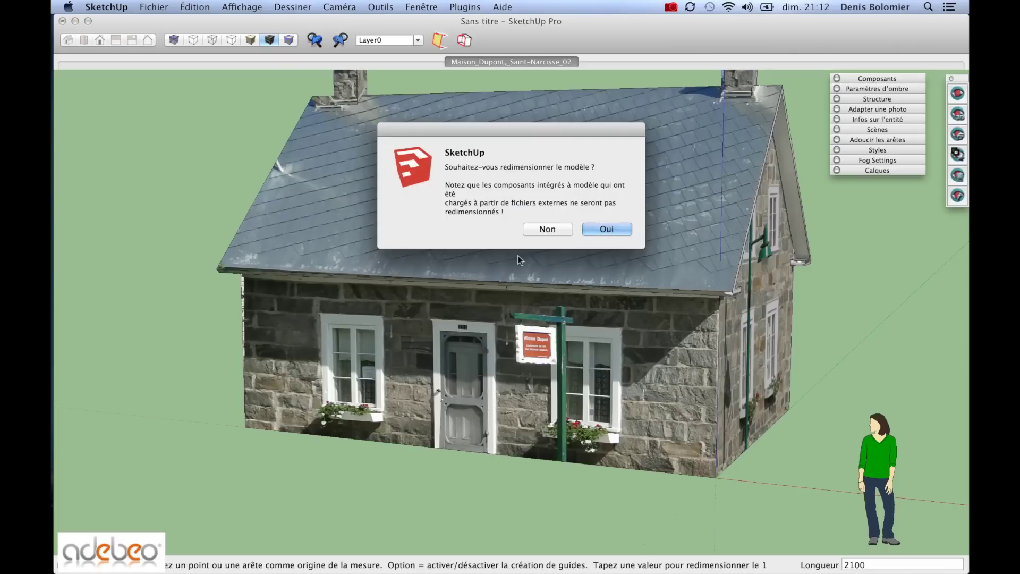
pyautogui.click(608, 231)
# - Move the standing figure about 5.9 m to beyond the rear end of the gable wall, deselect it and check the house
pyautogui.moveTo(628, 369); pyautogui.dragTo(454, 352, button='middle')
pyautogui.press('space')
pyautogui.click(537, 478)
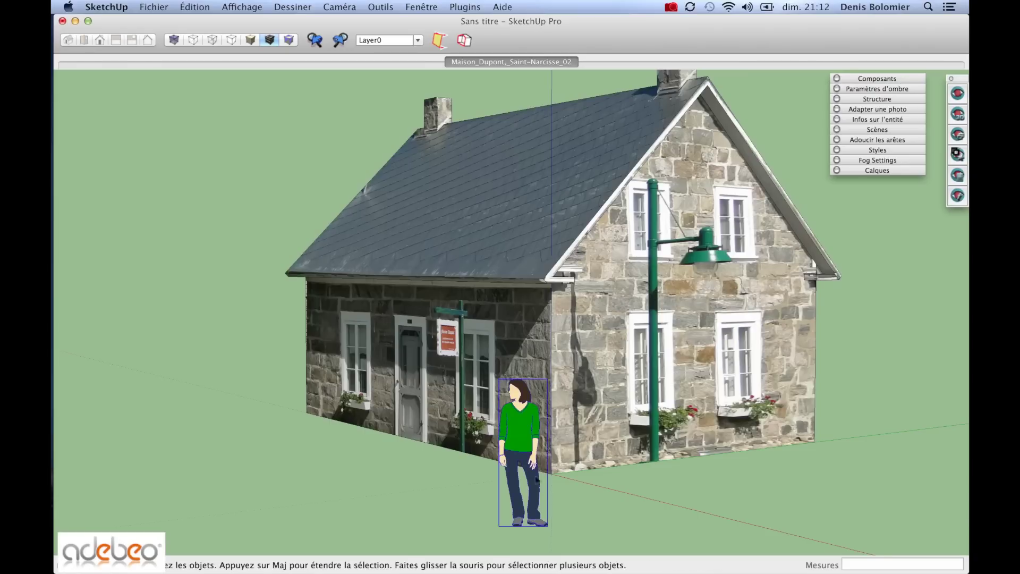
pyautogui.press('m')
pyautogui.click(462, 518)
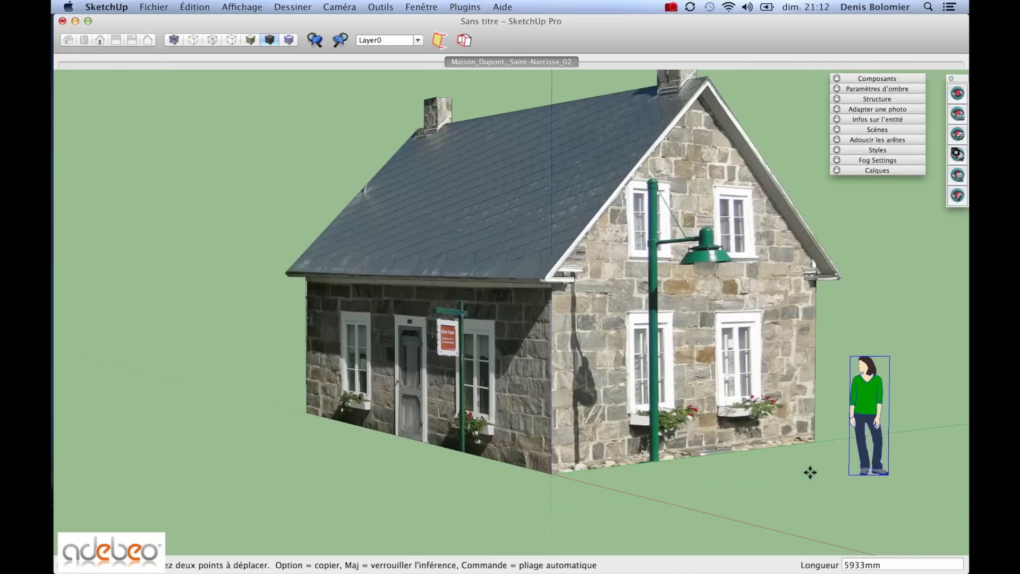
pyautogui.press('space')
pyautogui.moveTo(665, 426); pyautogui.dragTo(638, 440, button='middle')
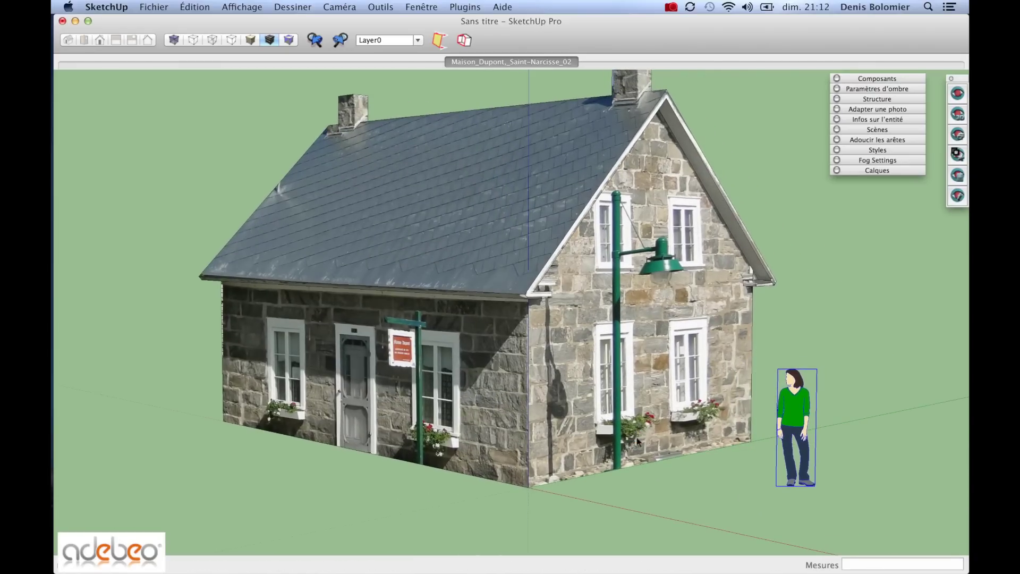
pyautogui.click(652, 522)
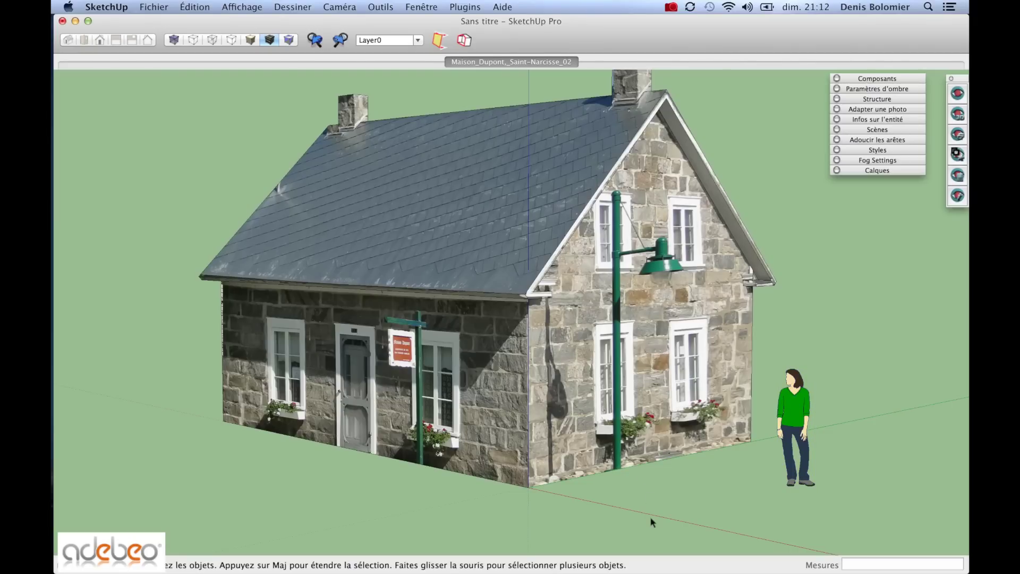
pyautogui.moveTo(609, 308); pyautogui.dragTo(601, 361, button='middle')
pyautogui.scroll(1, 593, 360)
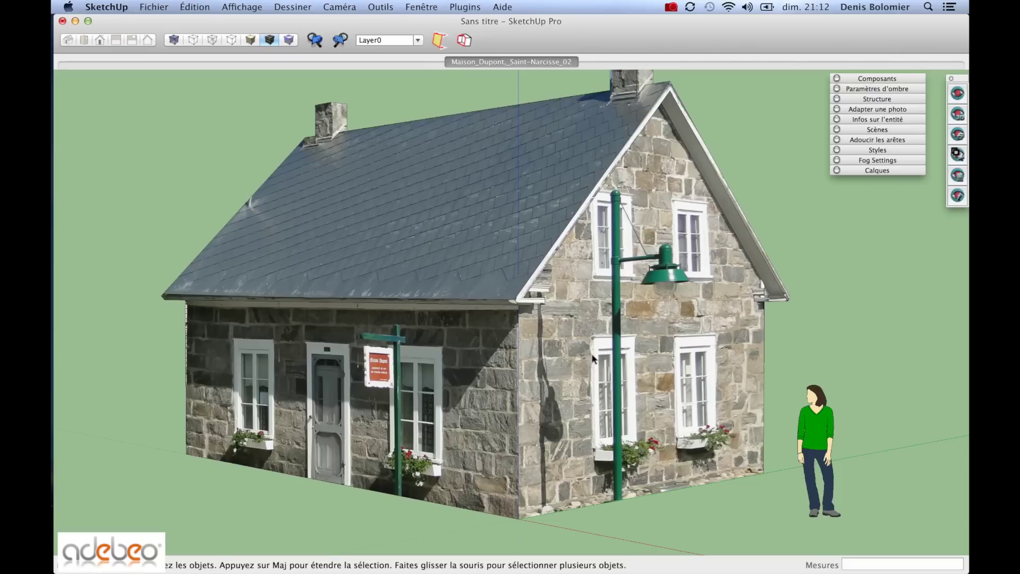